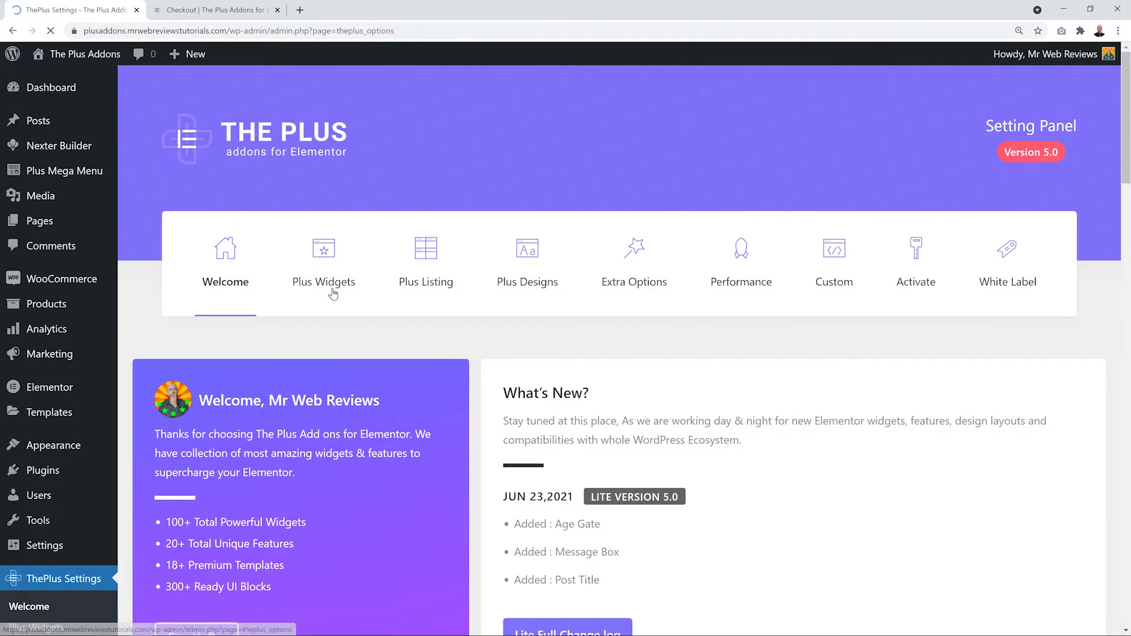
Step: Filter the Plus Widgets by "woo", enable the Woo Cart widget and save the settings
click(1002, 359)
text(woo)
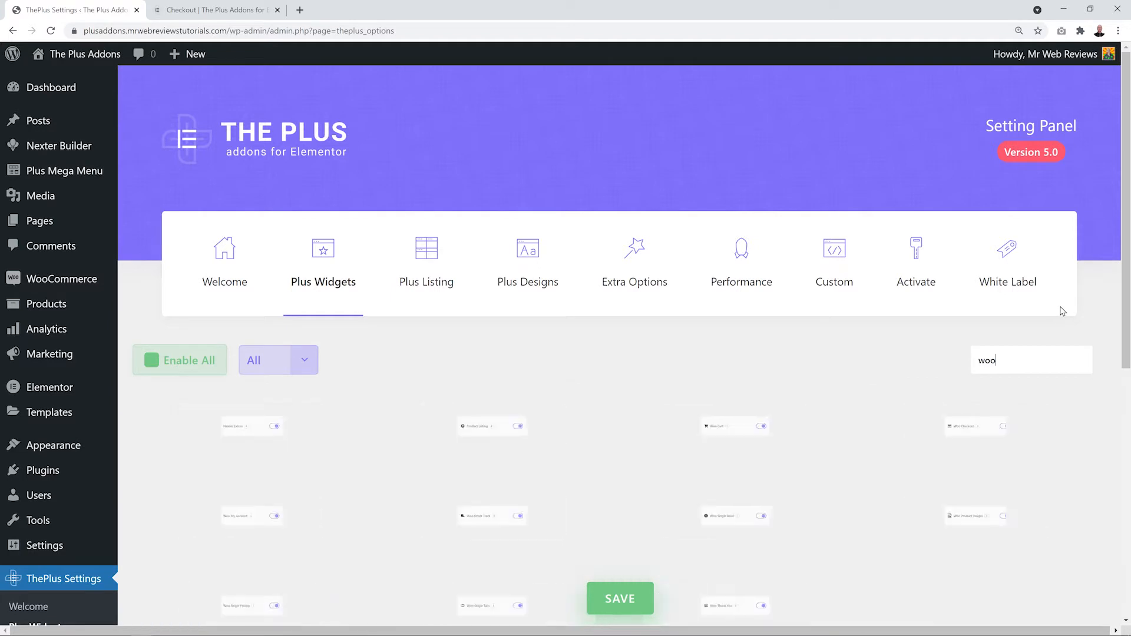
scroll(1037, 318, down, 2)
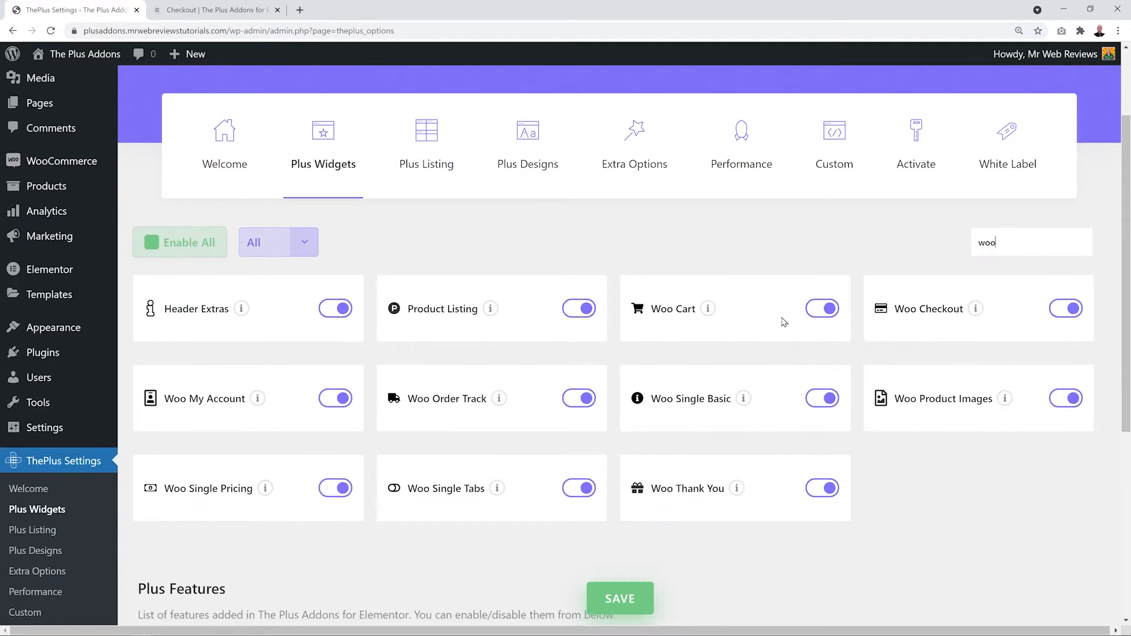
click(826, 321)
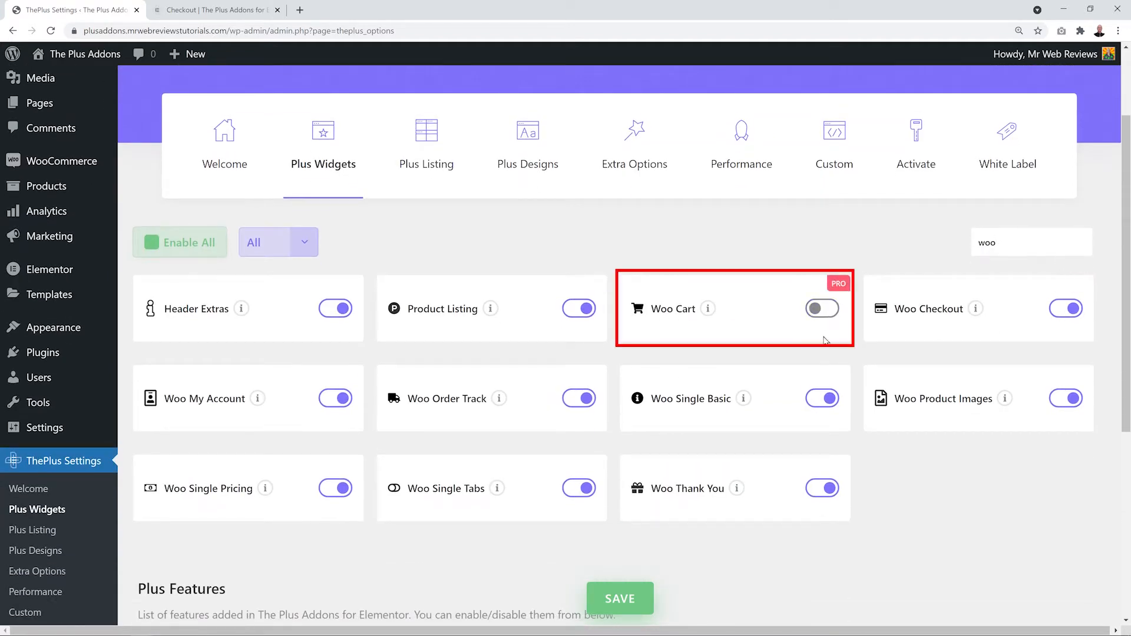
click(824, 311)
click(635, 598)
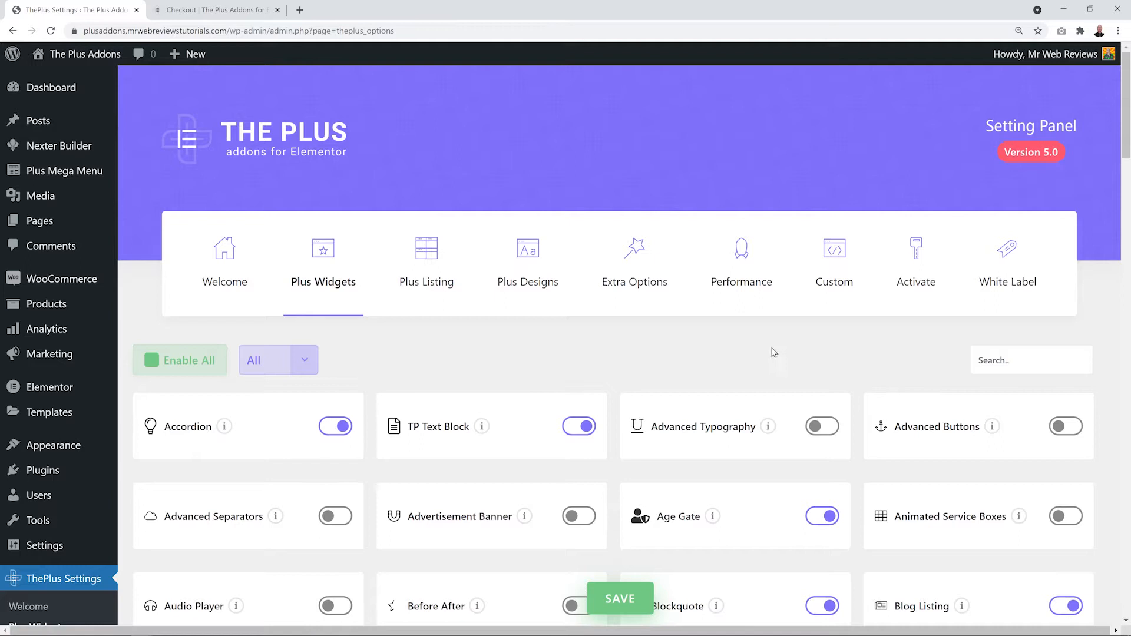
Step: Purge all of The Plus Addons' cached files from the Performance settings
click(739, 284)
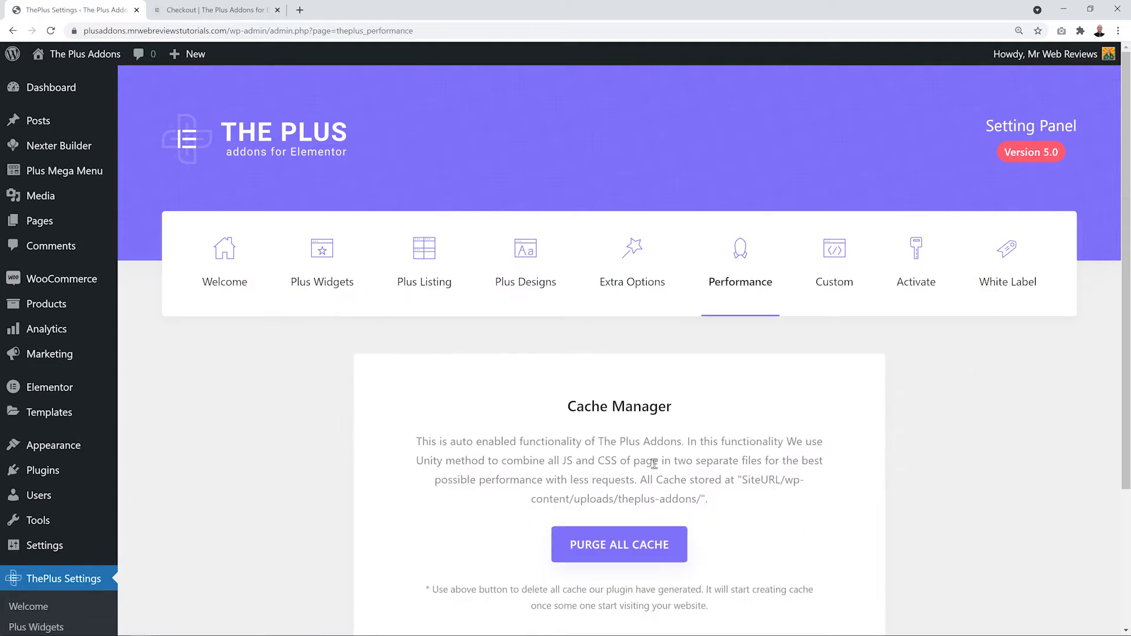
click(628, 556)
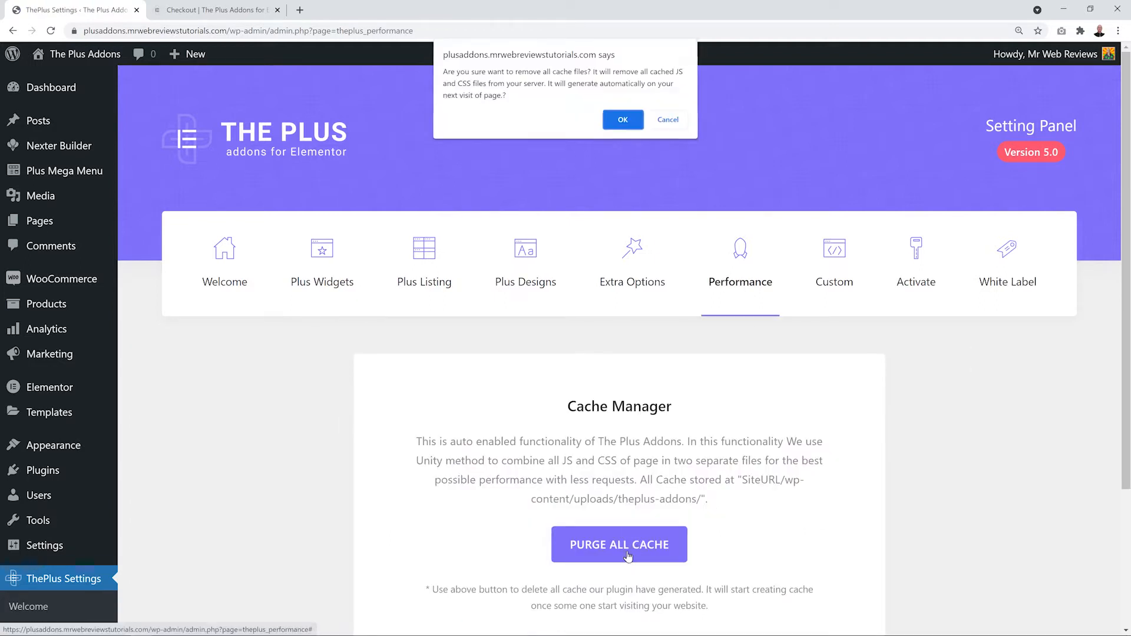
click(624, 121)
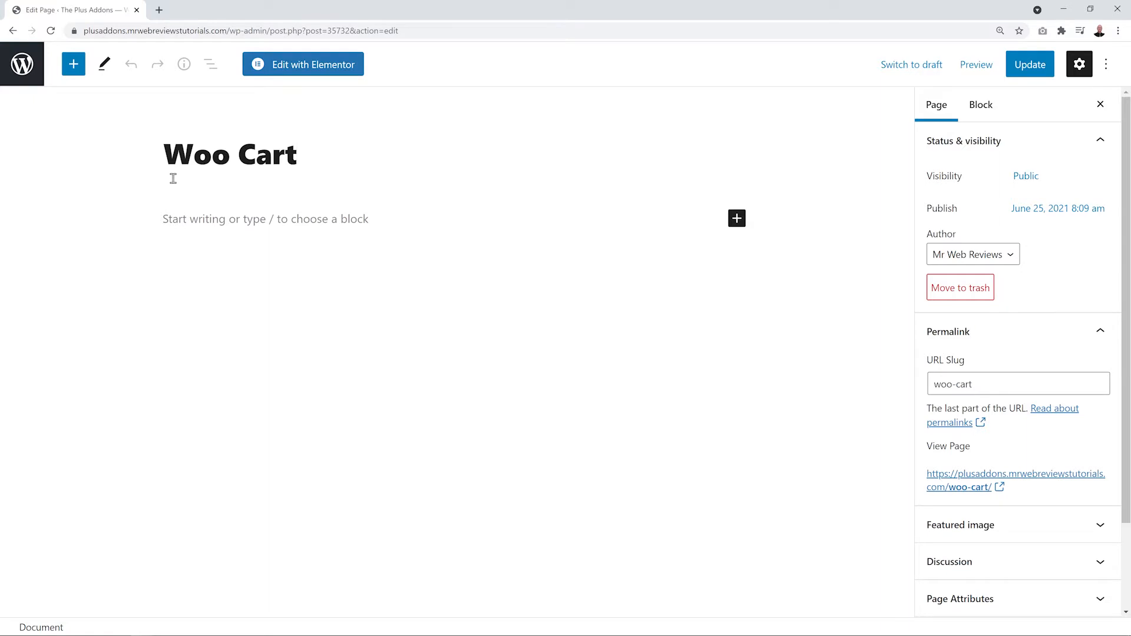
Step: Update the Woo Cart page and try placing the PlusWooBuilder Woo Cart widget on its empty Elementor canvas
click(1008, 71)
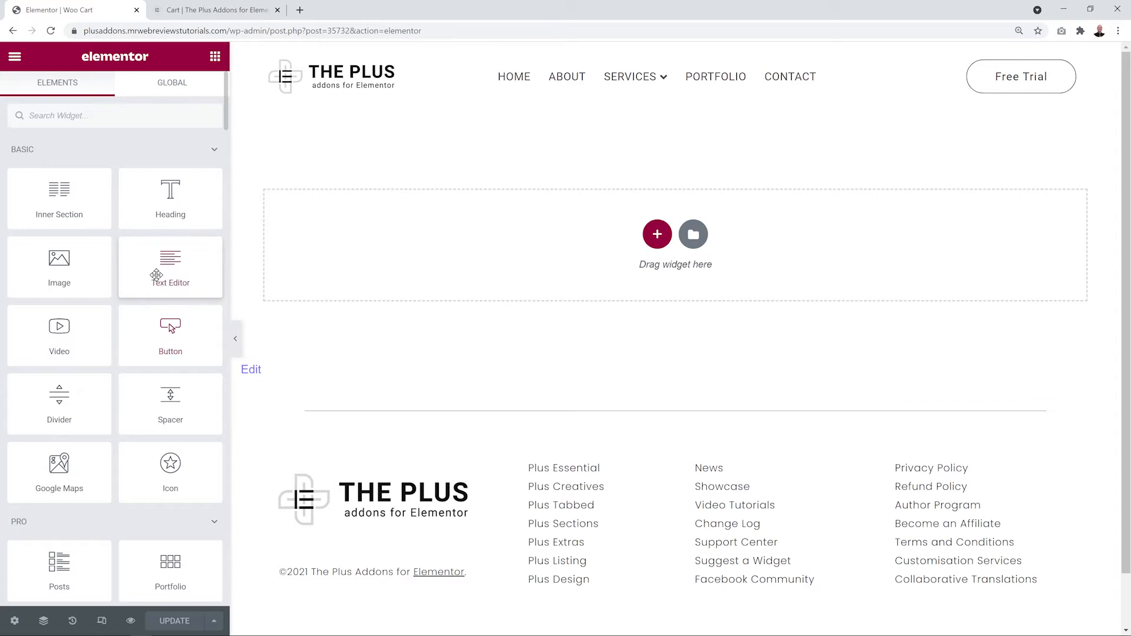
scroll(125, 218, down, 10)
scroll(126, 219, down, 15)
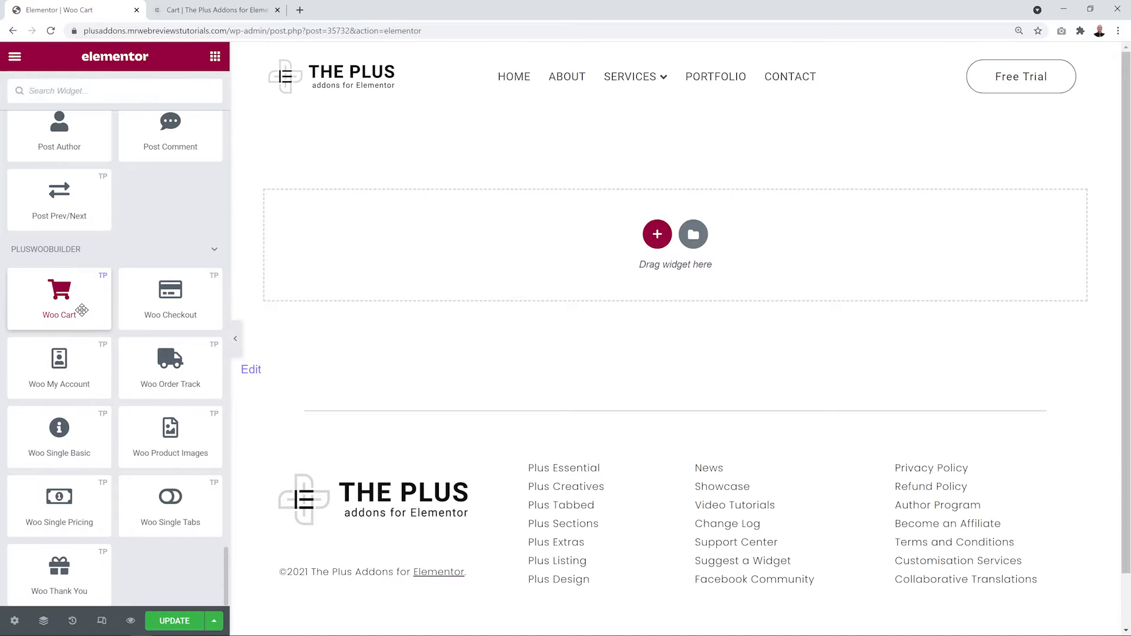
drag(82, 309, 628, 259)
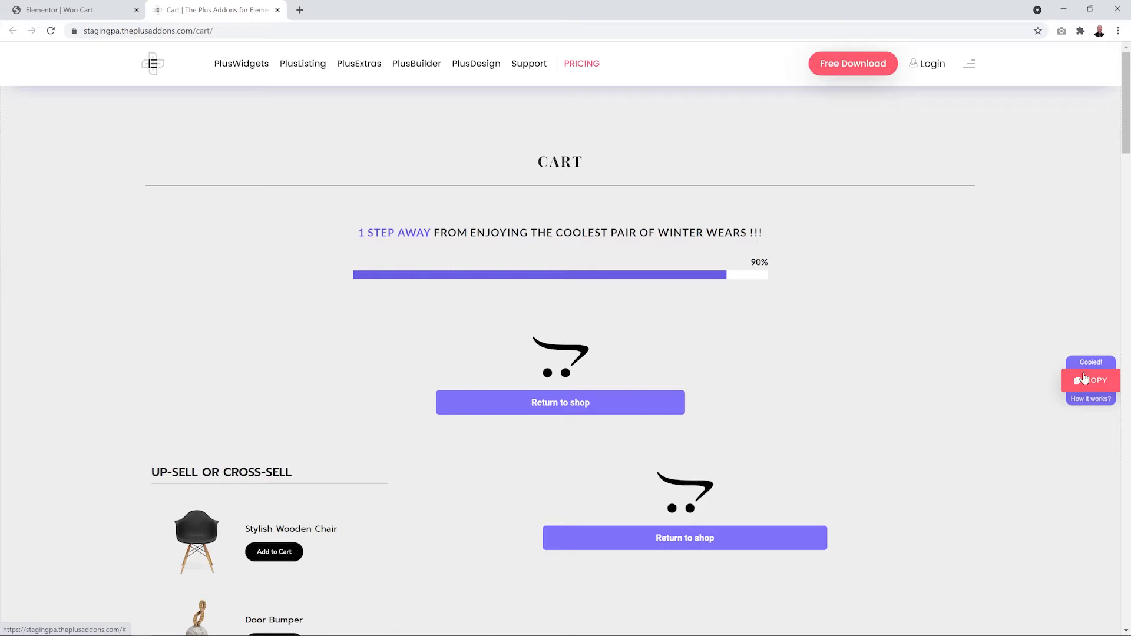
Step: Back in the Elementor editor, add a single-column section to the Woo Cart page and insert the copied cart template with Plus Paste
click(53, 13)
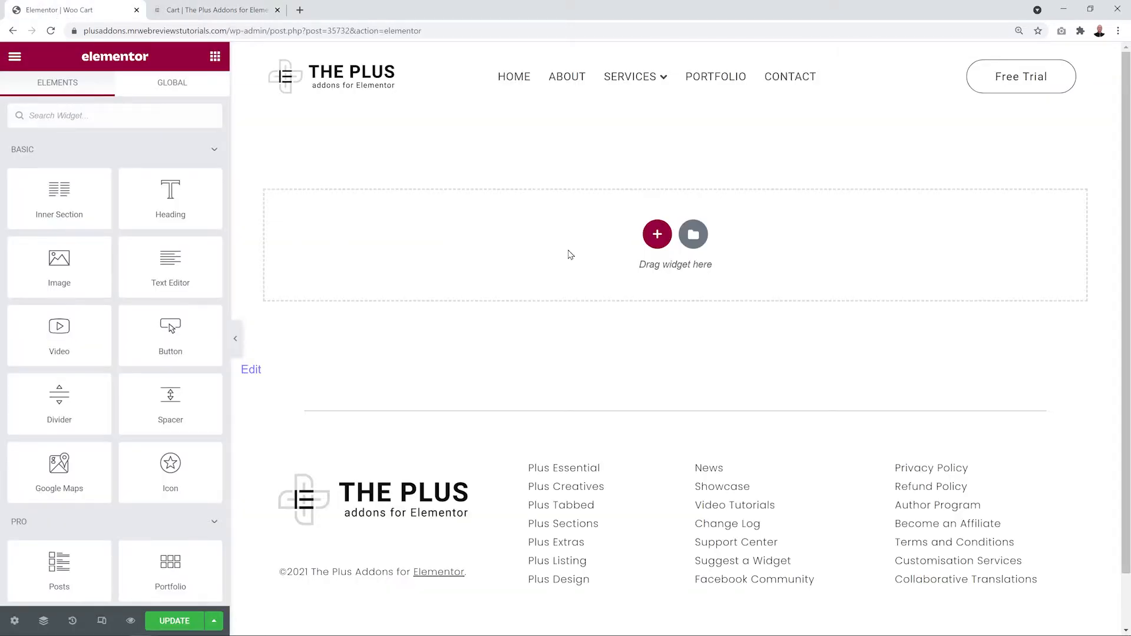
click(656, 234)
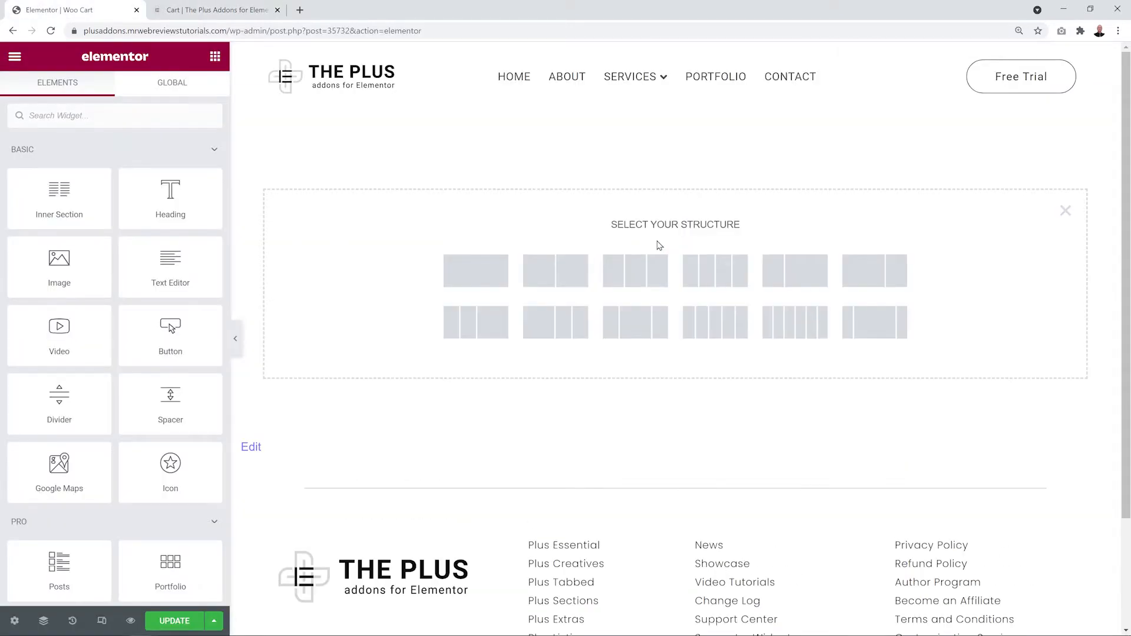
click(496, 275)
right_click(580, 126)
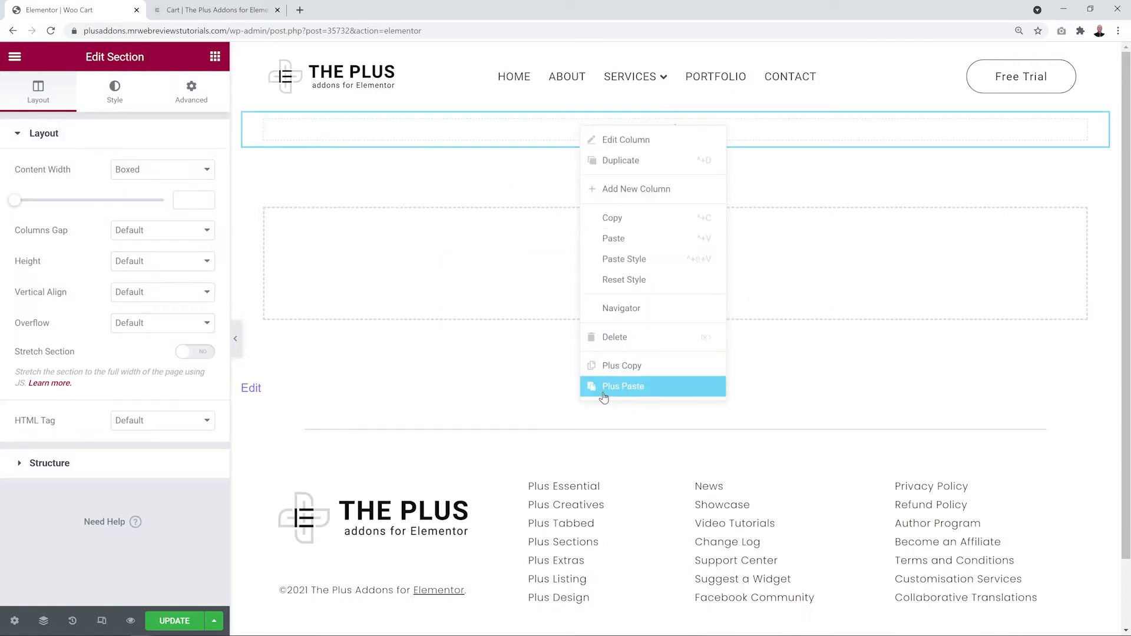
click(640, 392)
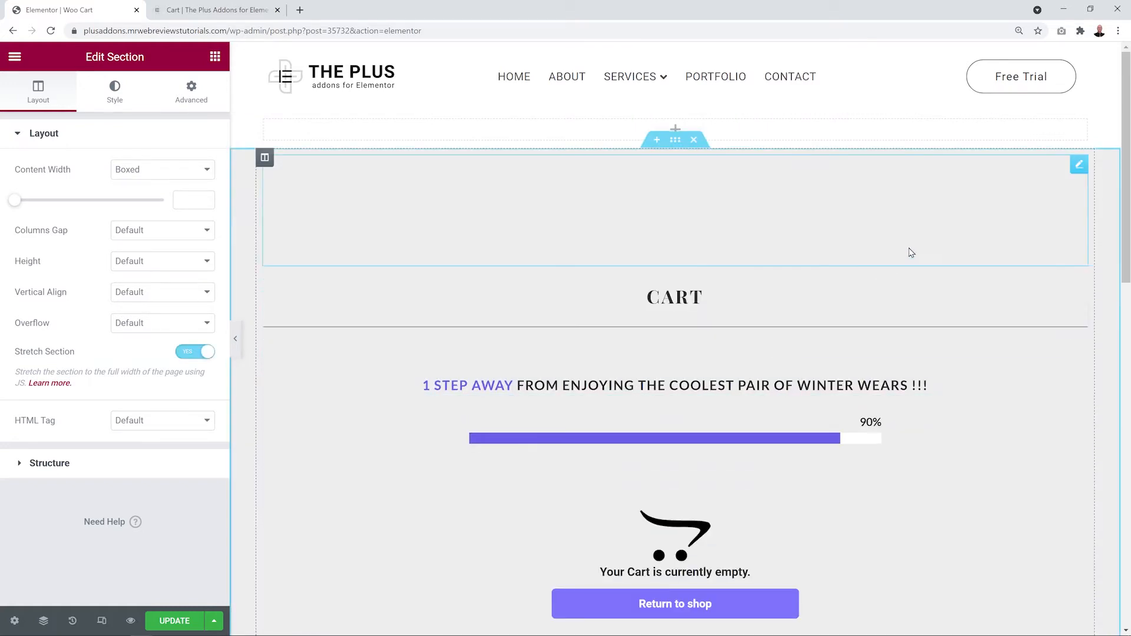
Step: Look over the pasted cart template, update the Woo Cart page and open its preview
scroll(935, 247, down, 4)
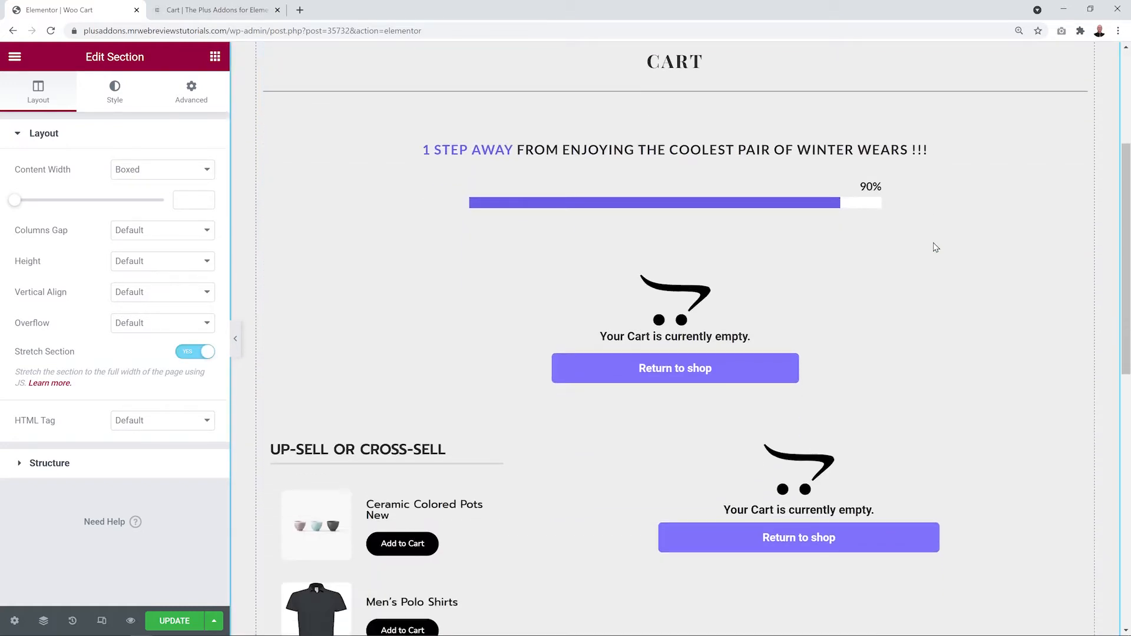
scroll(936, 247, down, 1)
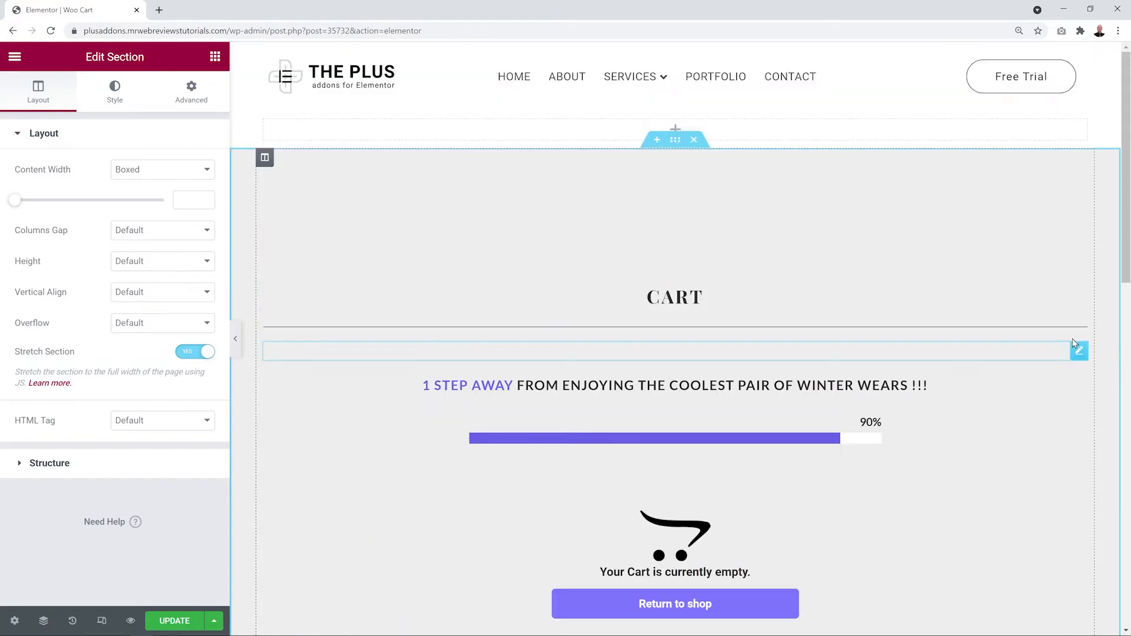
scroll(1069, 321, down, 2)
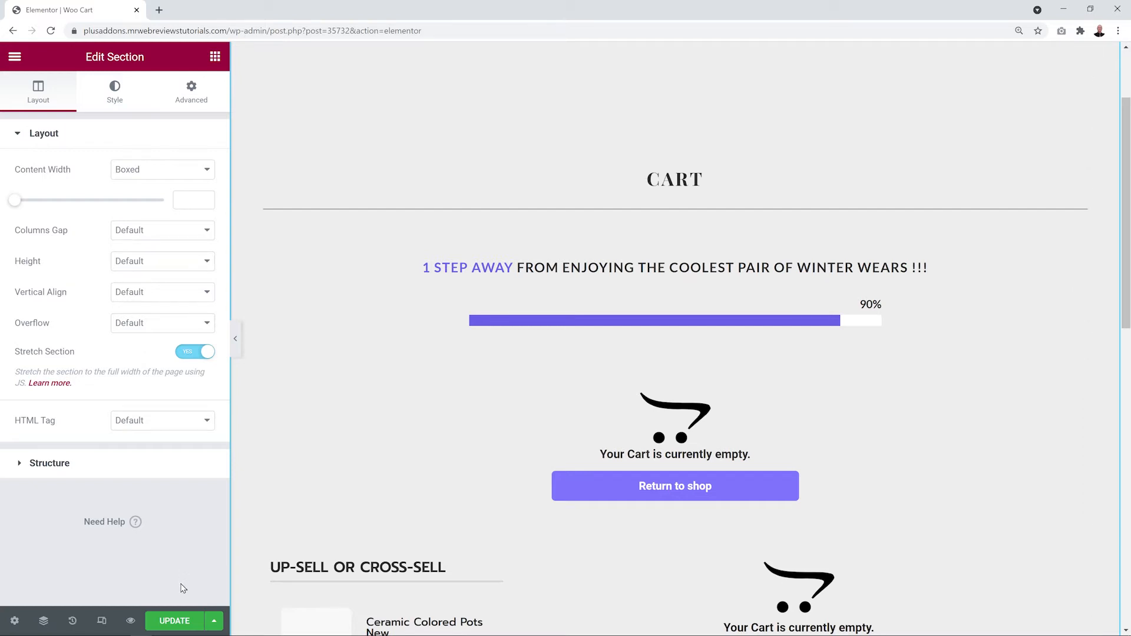
click(178, 623)
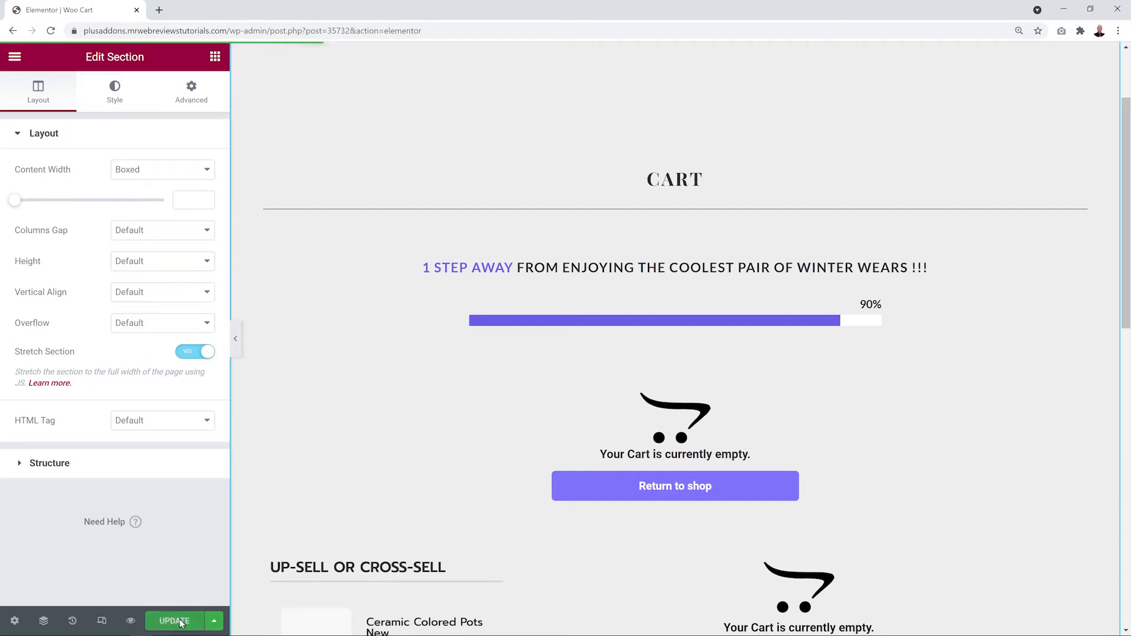
click(130, 621)
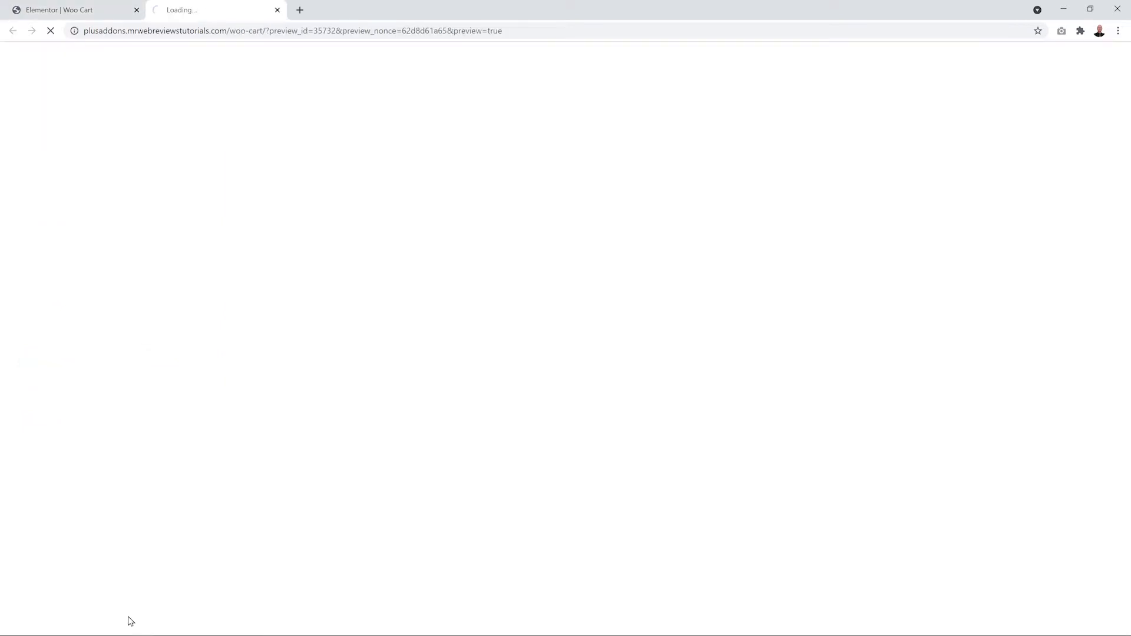
Step: From the previewed up-sell list, open Men's Polo Shirts and add it to the cart in size S, colour Black and pattern Large
scroll(832, 153, down, 8)
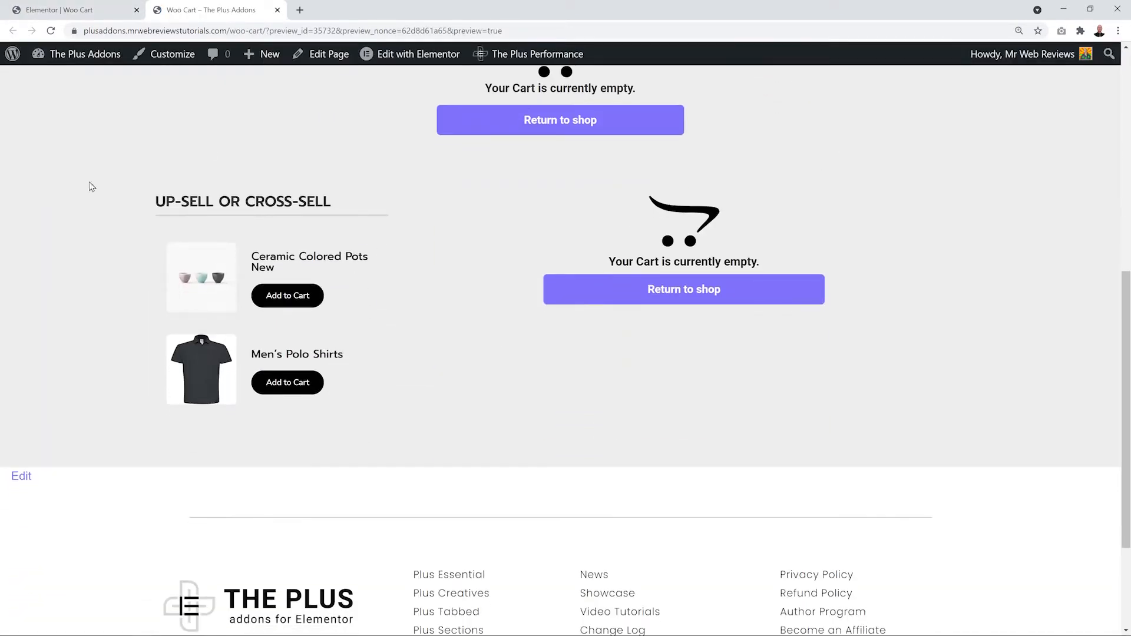
click(285, 385)
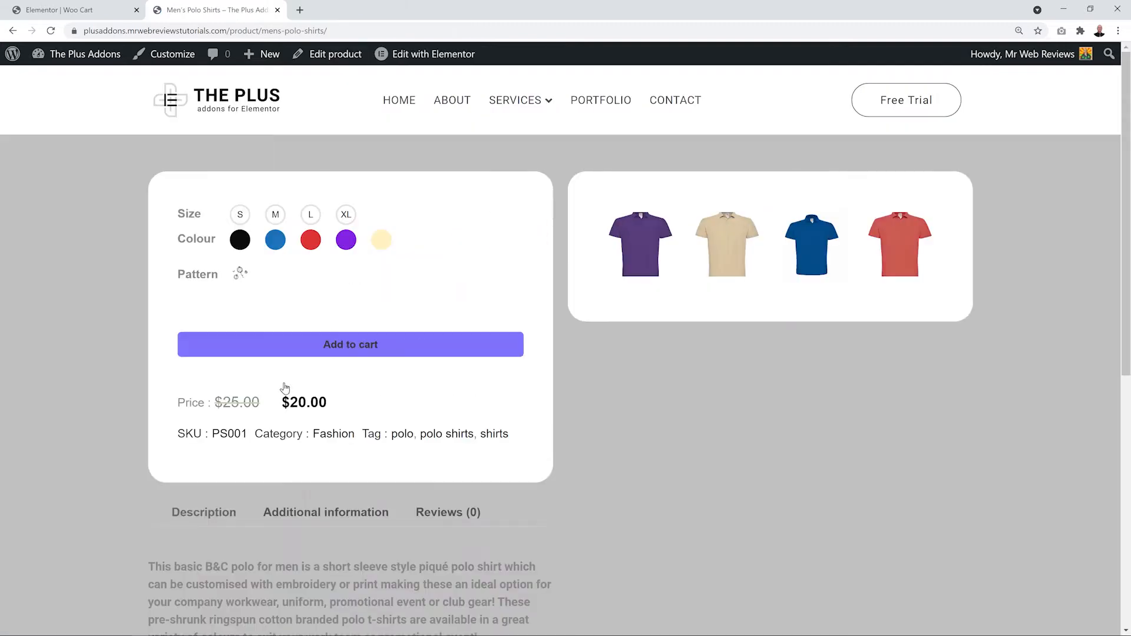
click(240, 217)
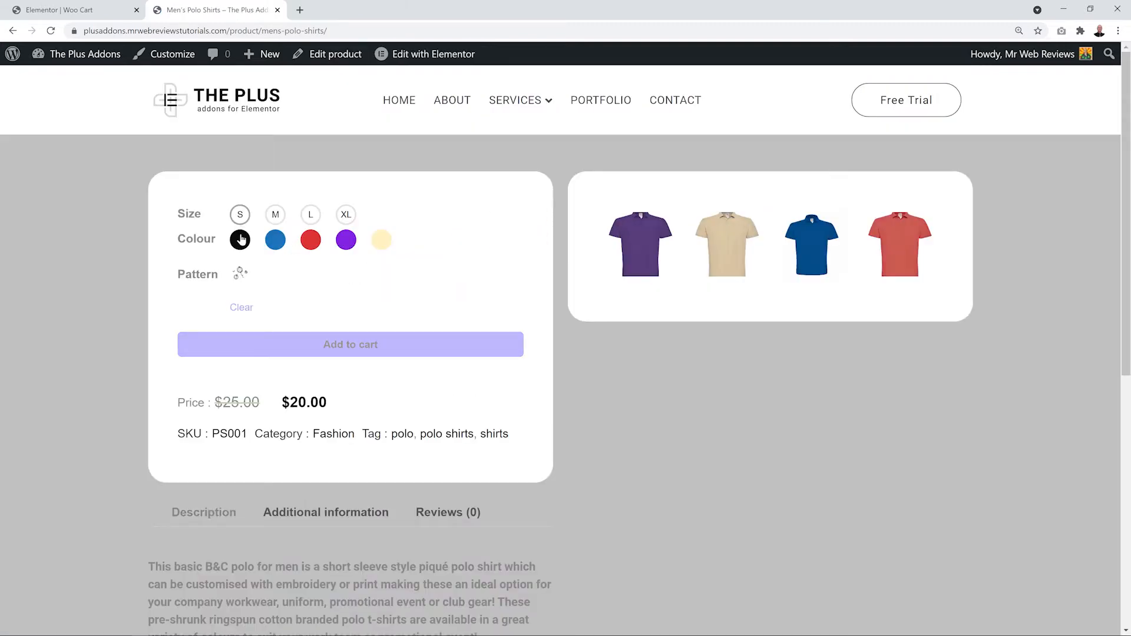
click(239, 274)
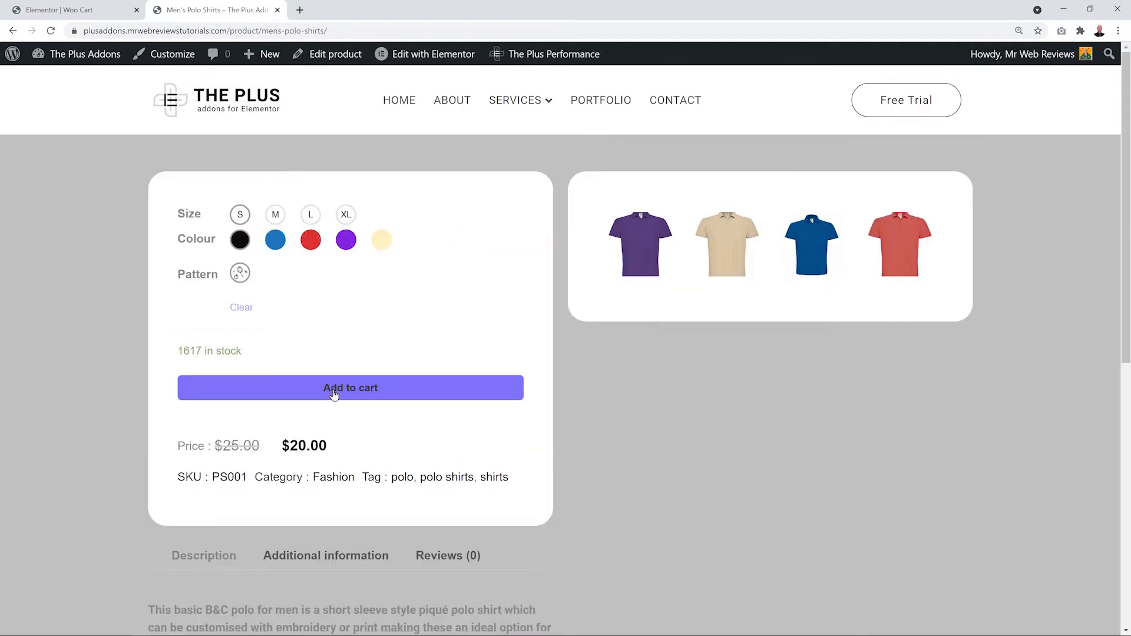
Step: Close the product page, reload the Elementor editor and review the cart table, up-sell products and cart totals
click(281, 12)
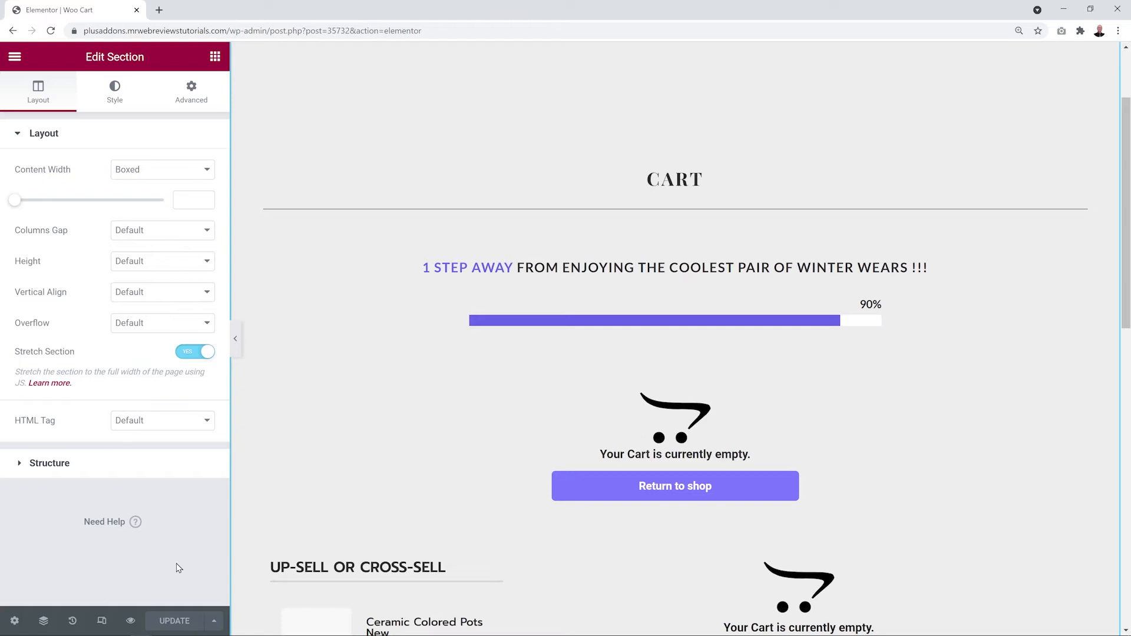
key(F5)
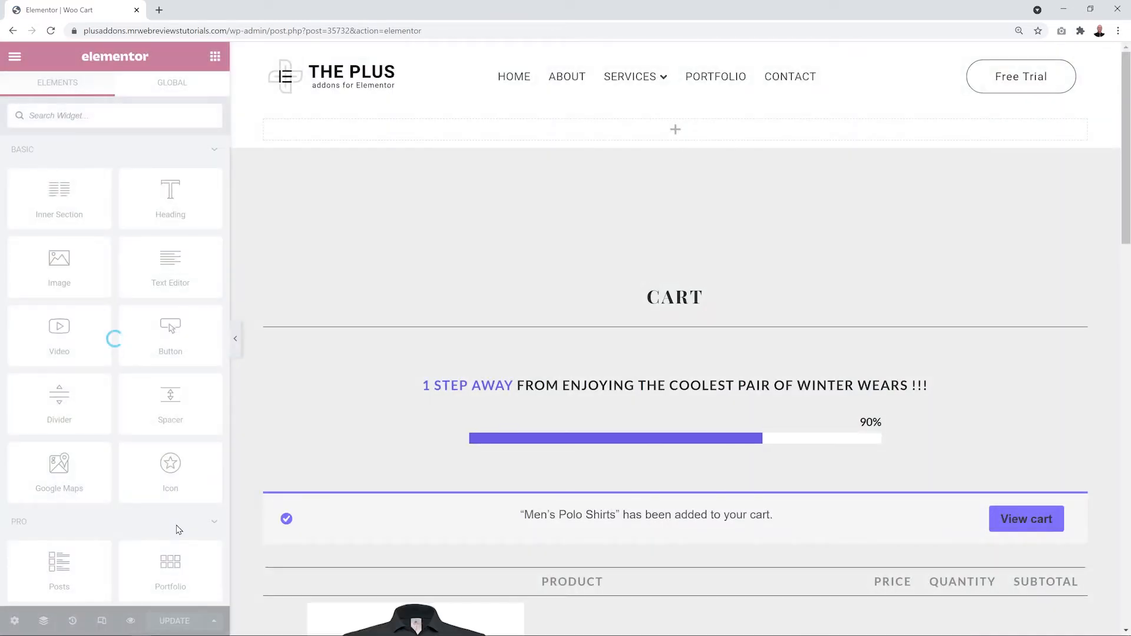
scroll(1121, 203, down, 4)
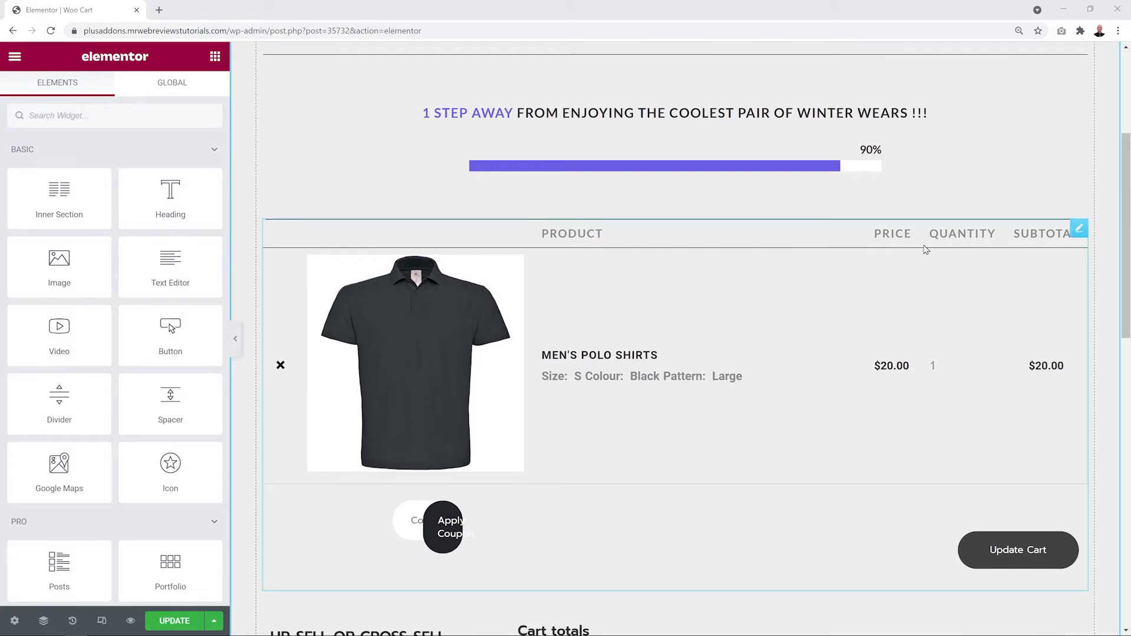
scroll(1055, 333, down, 4)
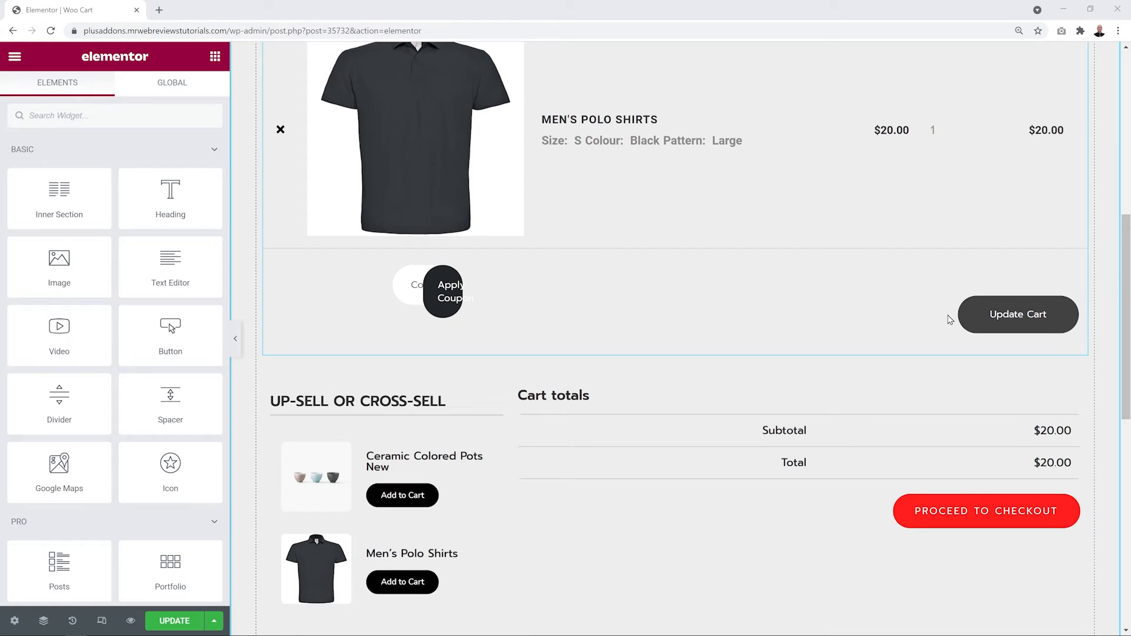
scroll(980, 321, down, 2)
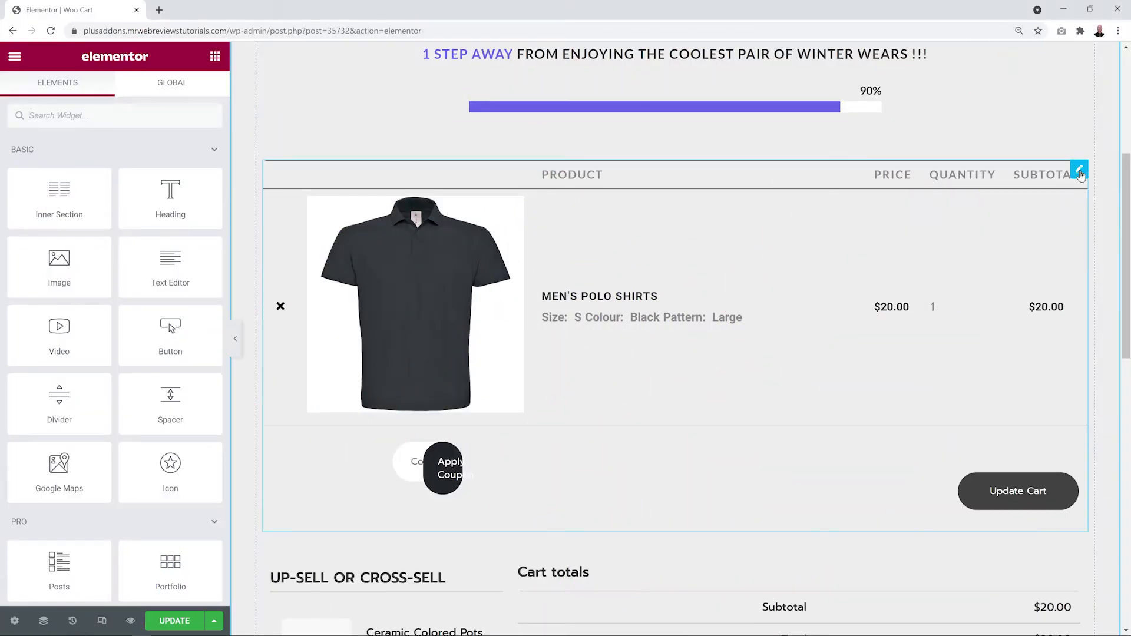
Step: Set the product table's Woo Cart widget layout to Custom and try adding another sortable item
click(1079, 171)
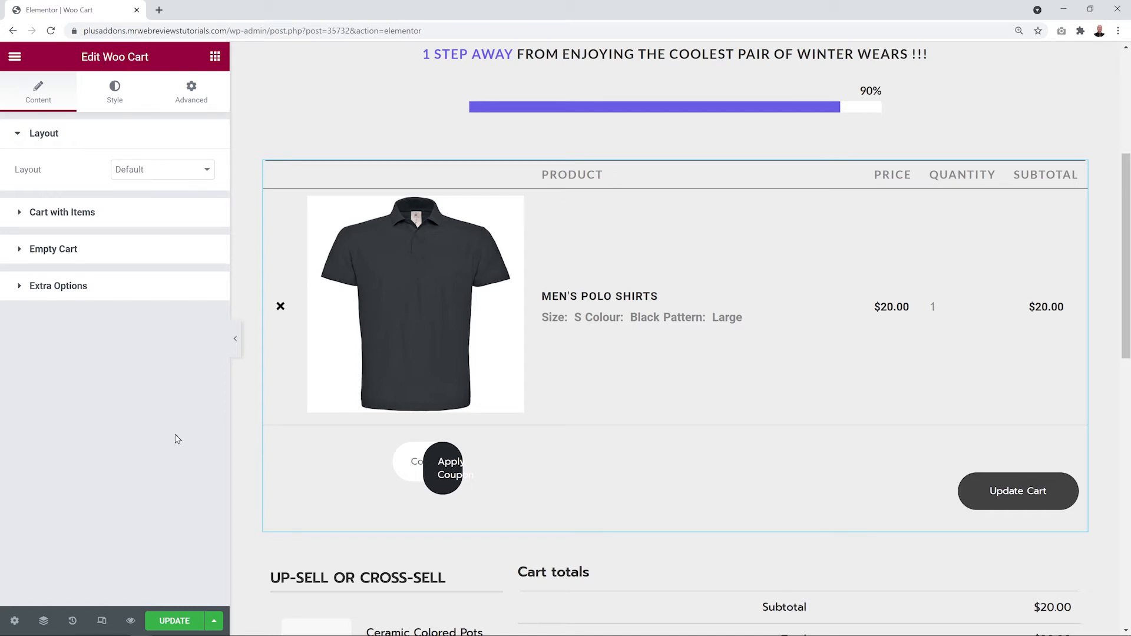
scroll(161, 490, down, 2)
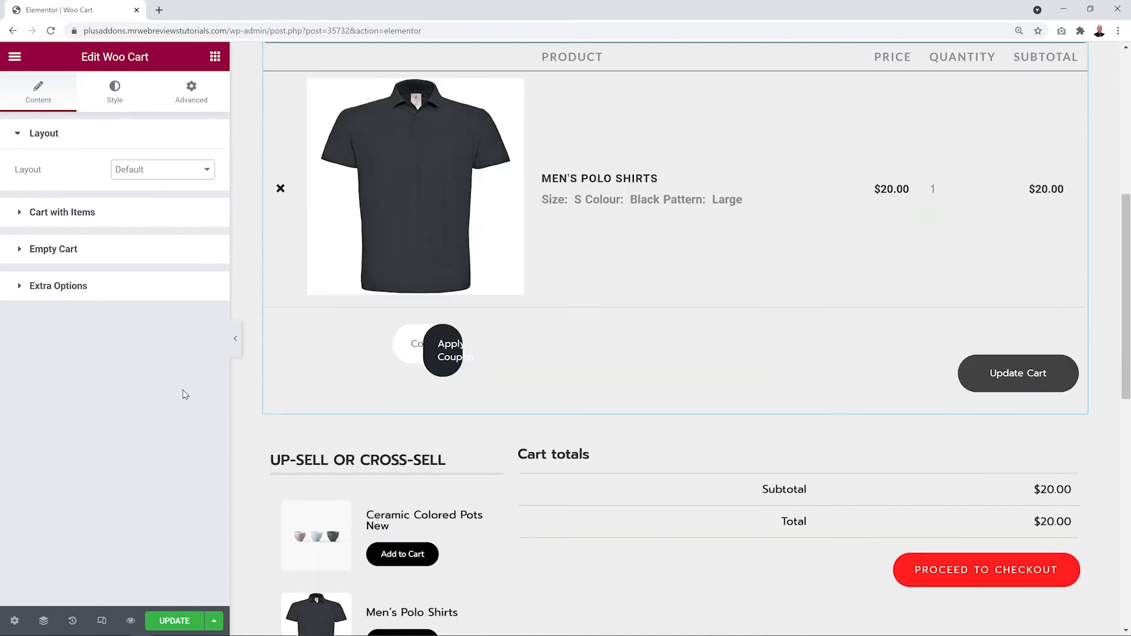
click(207, 176)
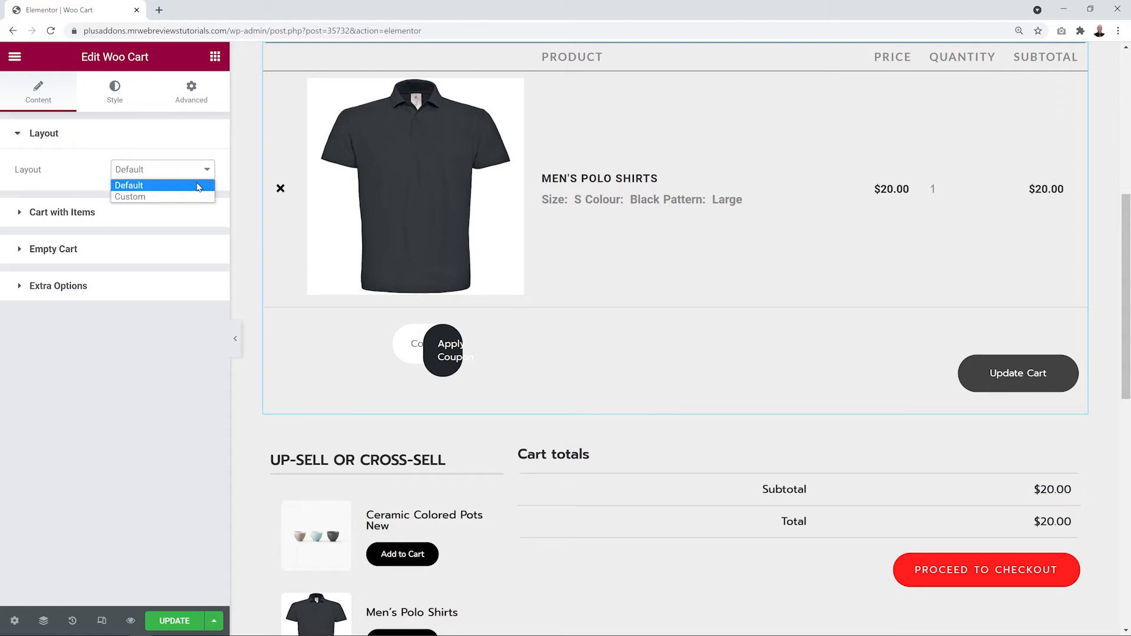
click(198, 187)
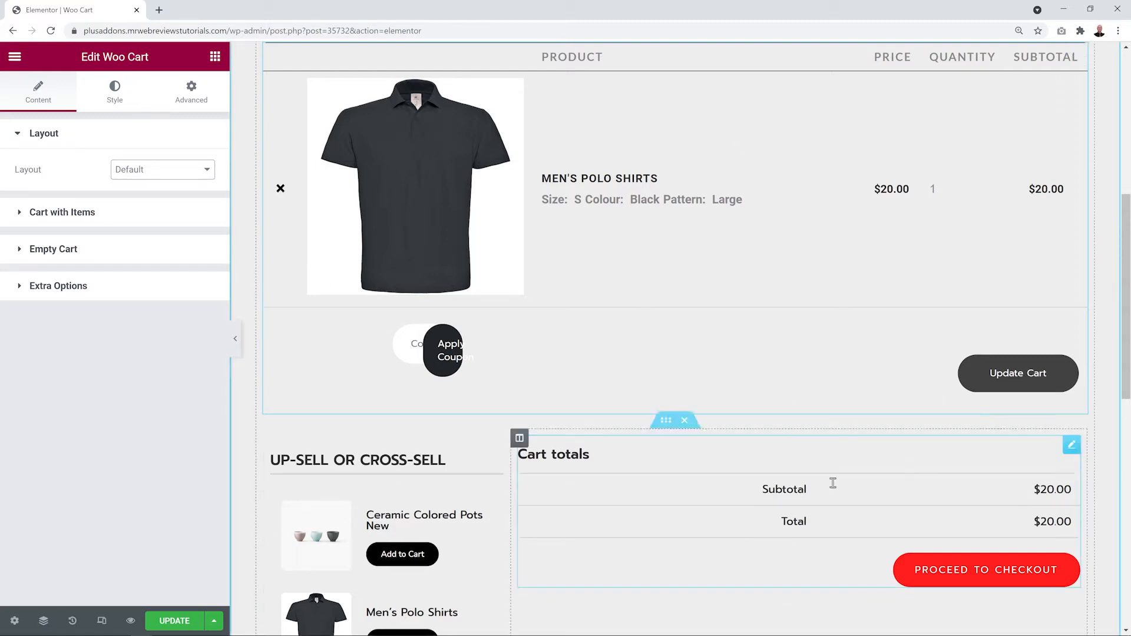
click(165, 170)
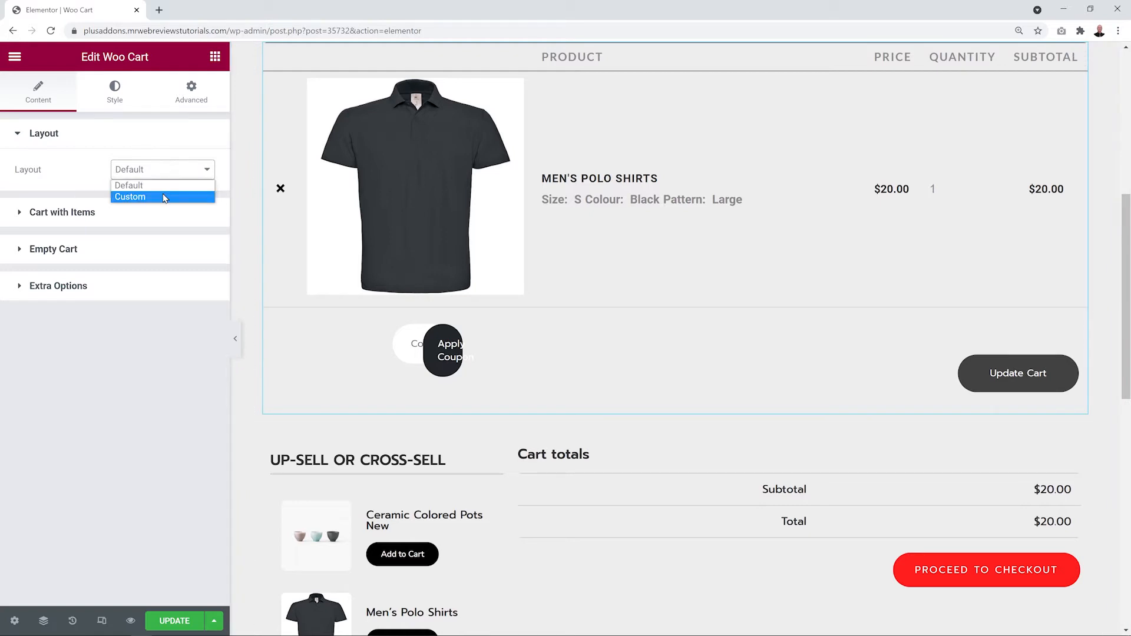
click(164, 197)
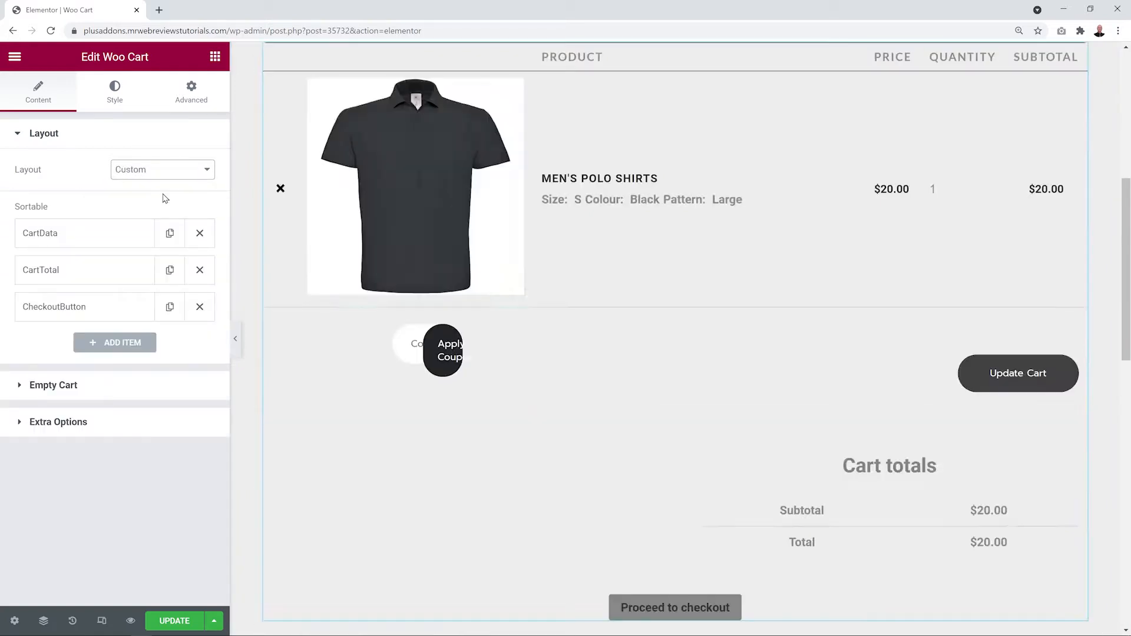
click(128, 348)
click(192, 379)
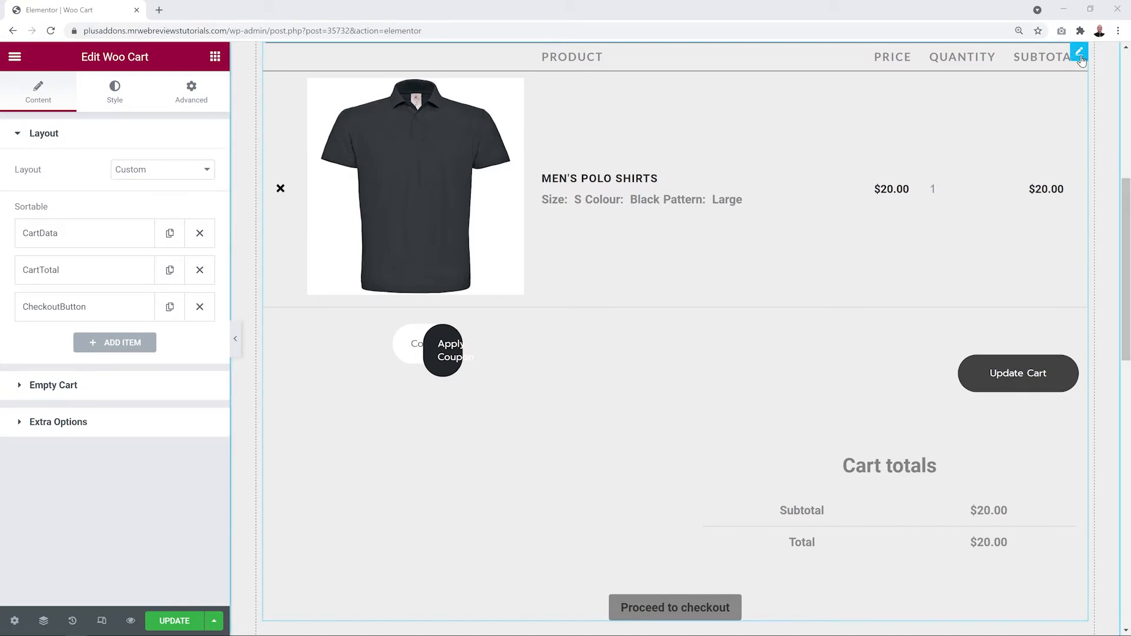
Step: Set the lower cart totals' Woo Cart widget to the Custom layout and remove CartData and CartTotal, keeping only CheckoutButton
scroll(1082, 58, down, 5)
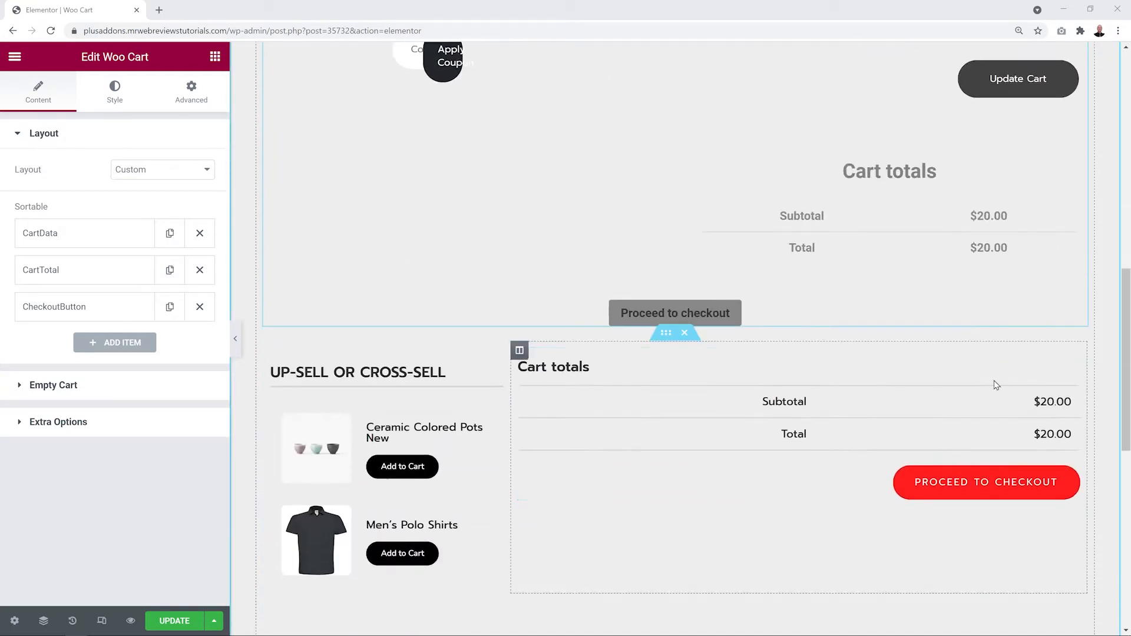
click(1072, 358)
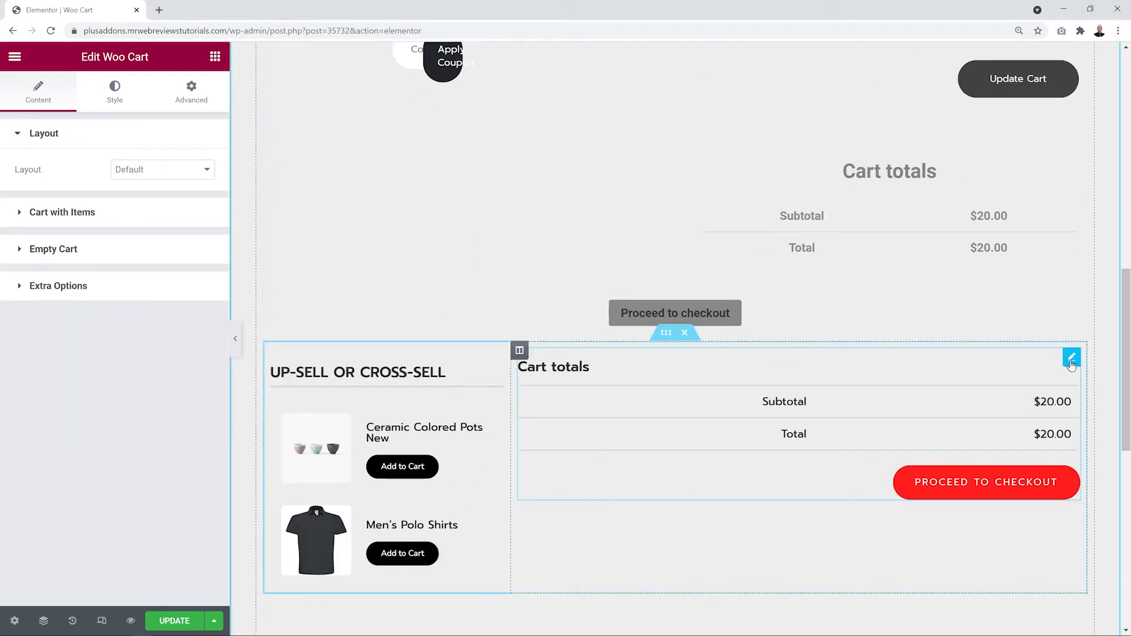
scroll(928, 357, up, 5)
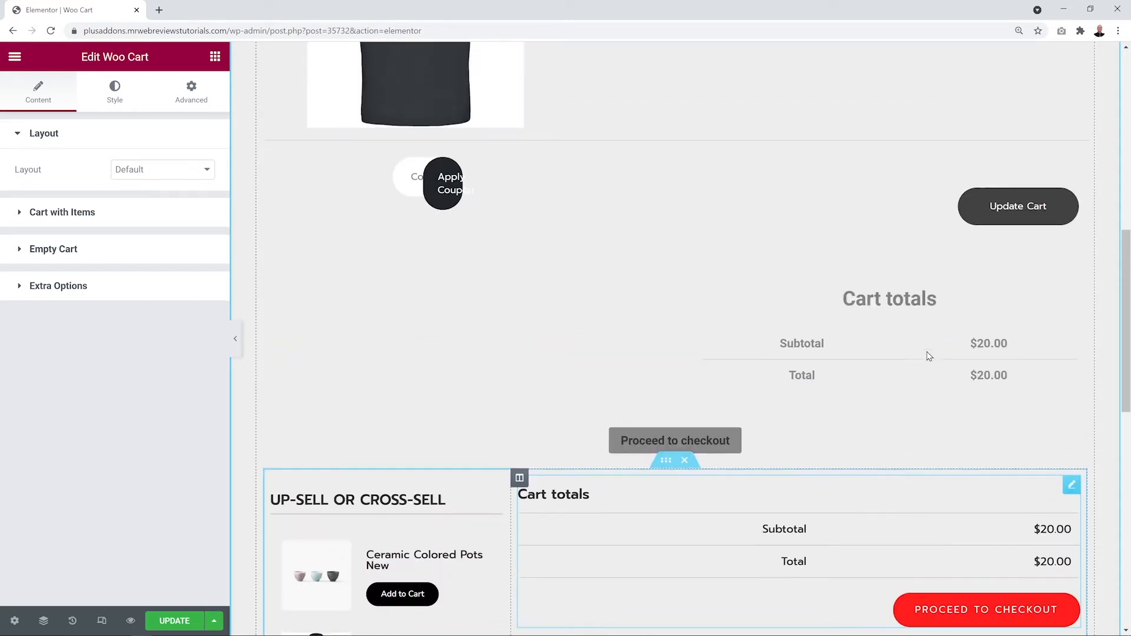
scroll(797, 436, down, 5)
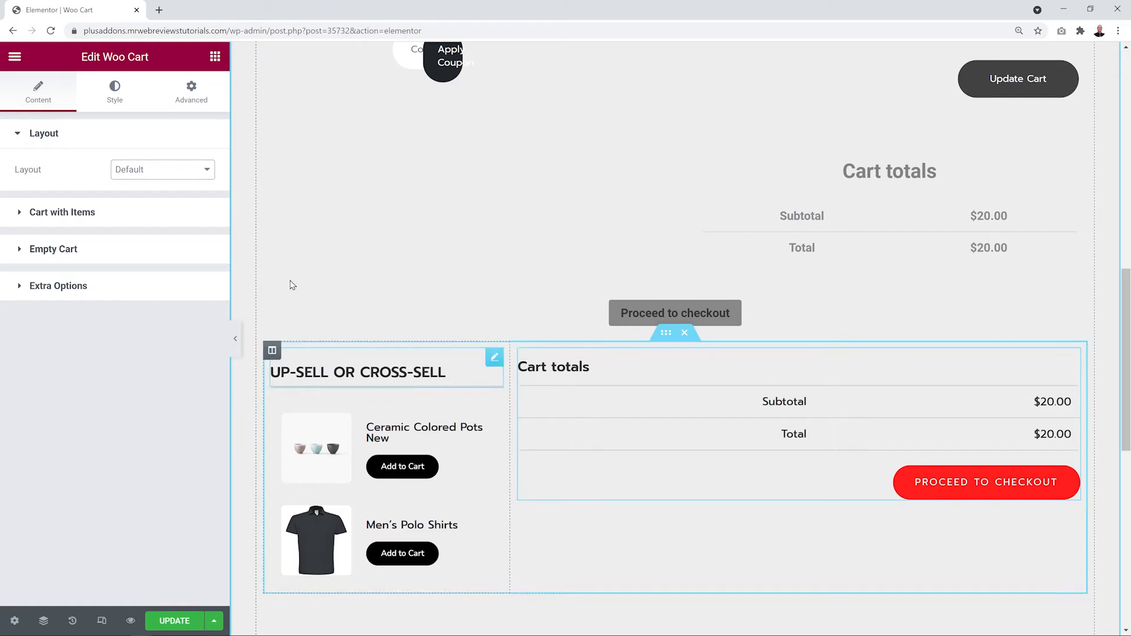
click(177, 172)
click(178, 198)
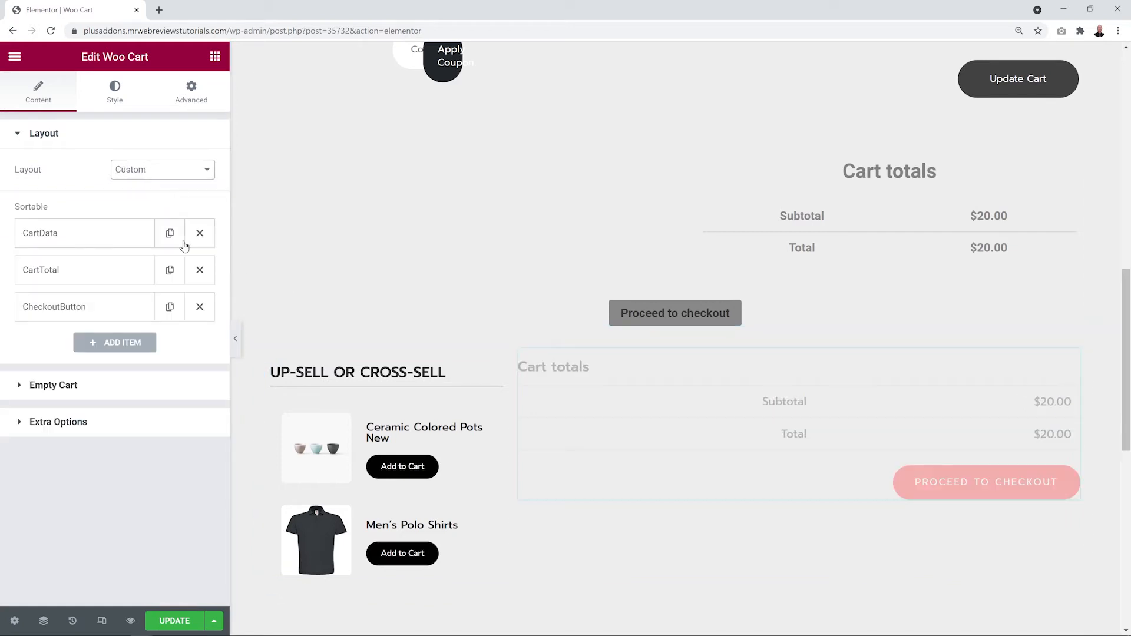
click(200, 234)
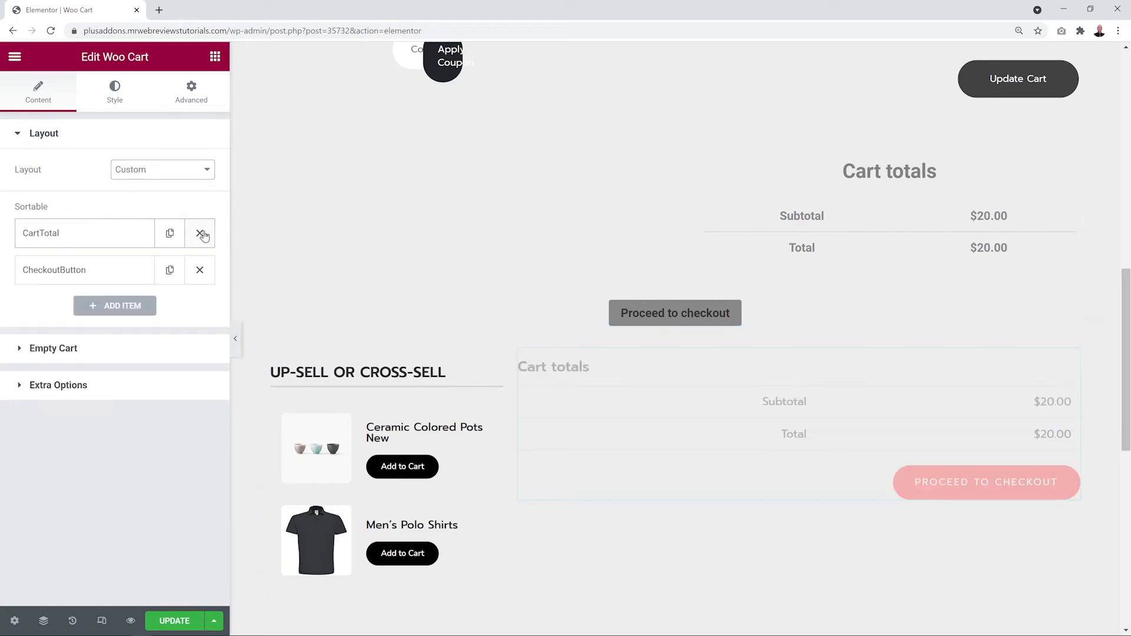
click(201, 234)
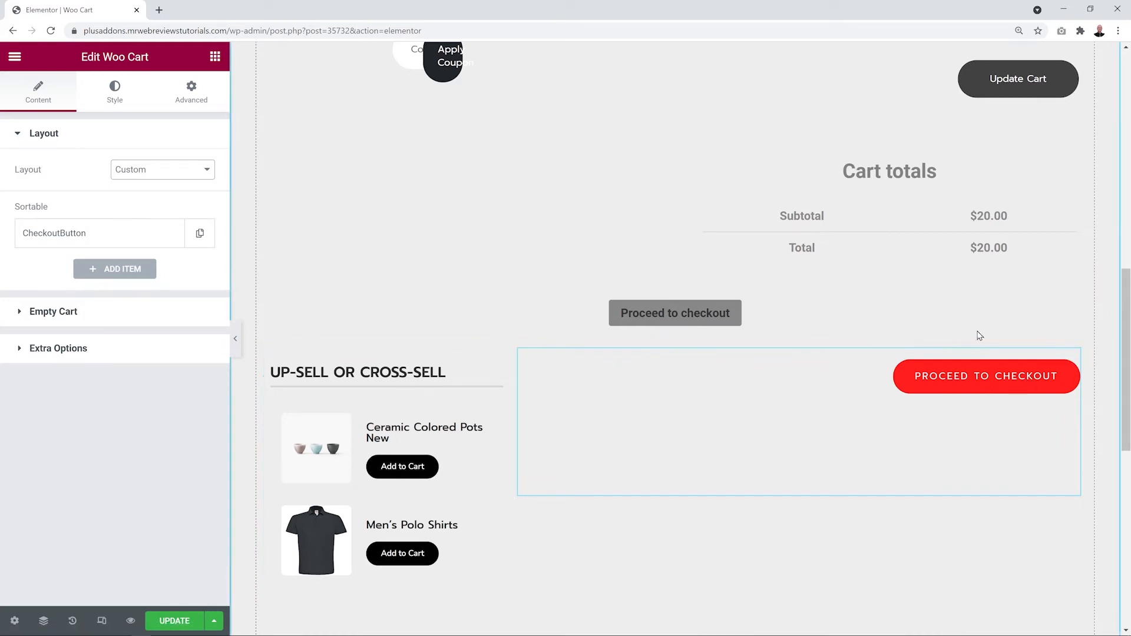
Step: Remove the CheckoutButton item from the product table's Woo Cart widget and check the cart area
scroll(981, 334, up, 4)
scroll(981, 334, up, 4)
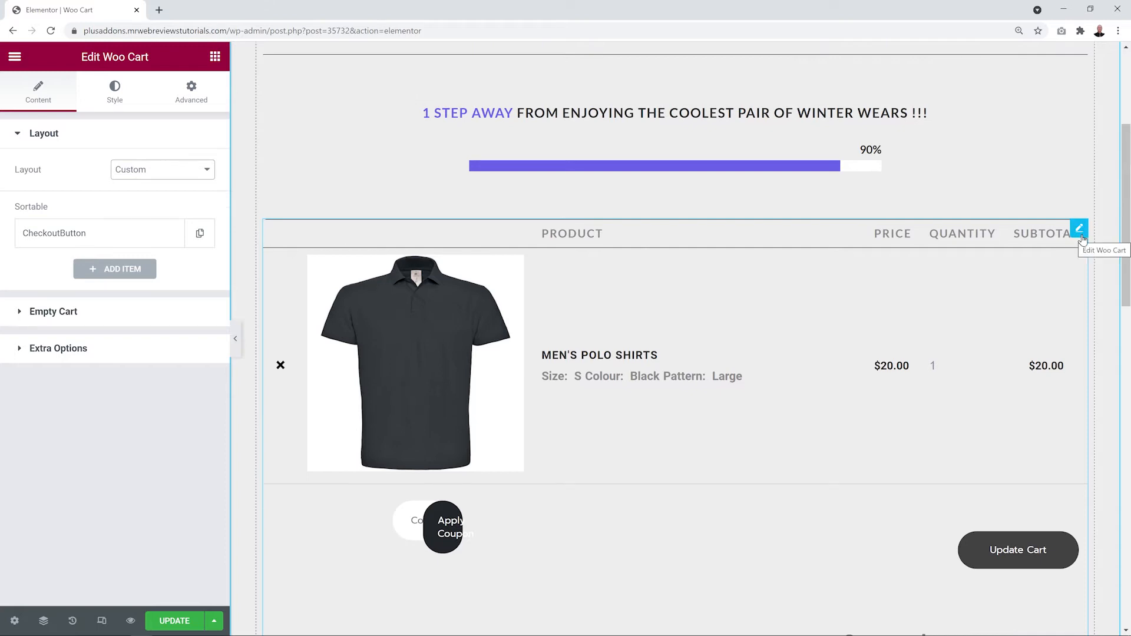
click(1081, 235)
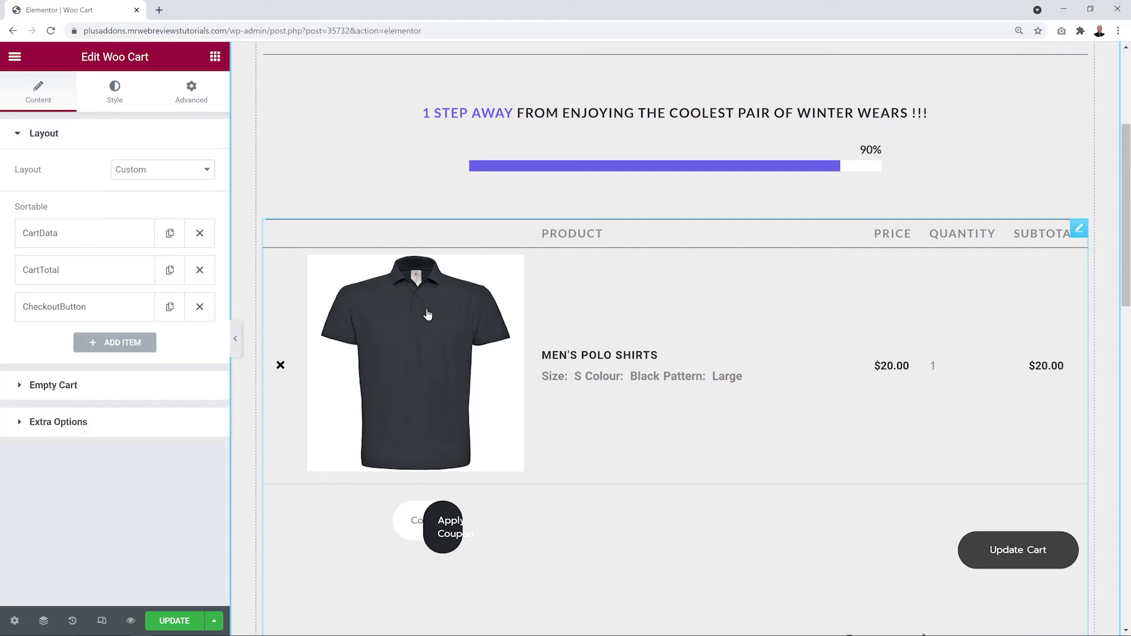
click(200, 307)
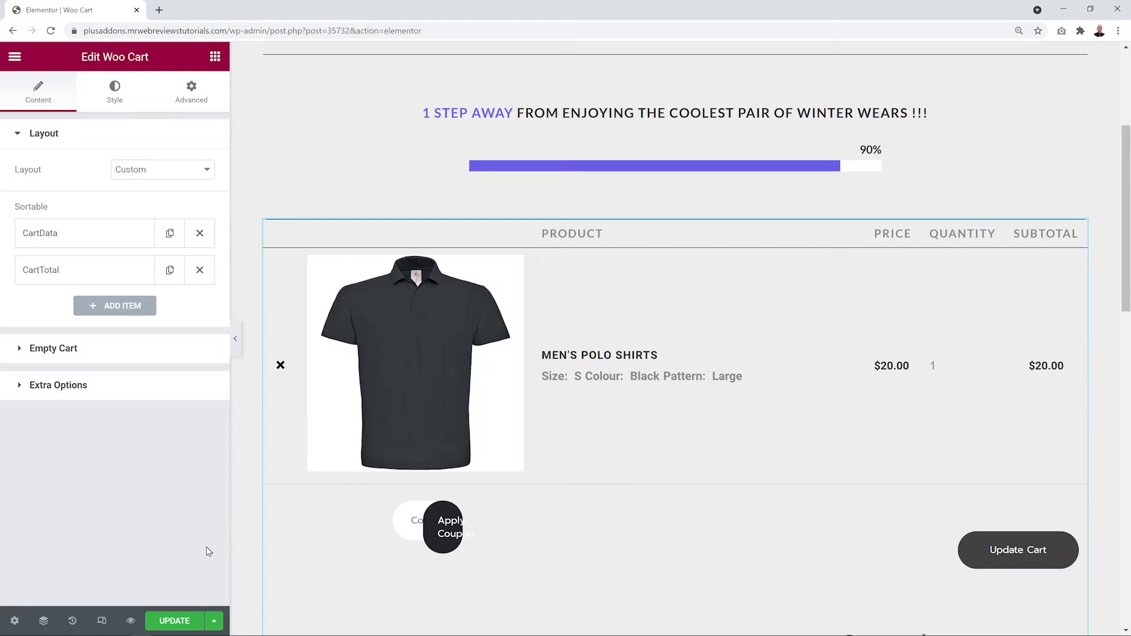
scroll(1124, 169, down, 4)
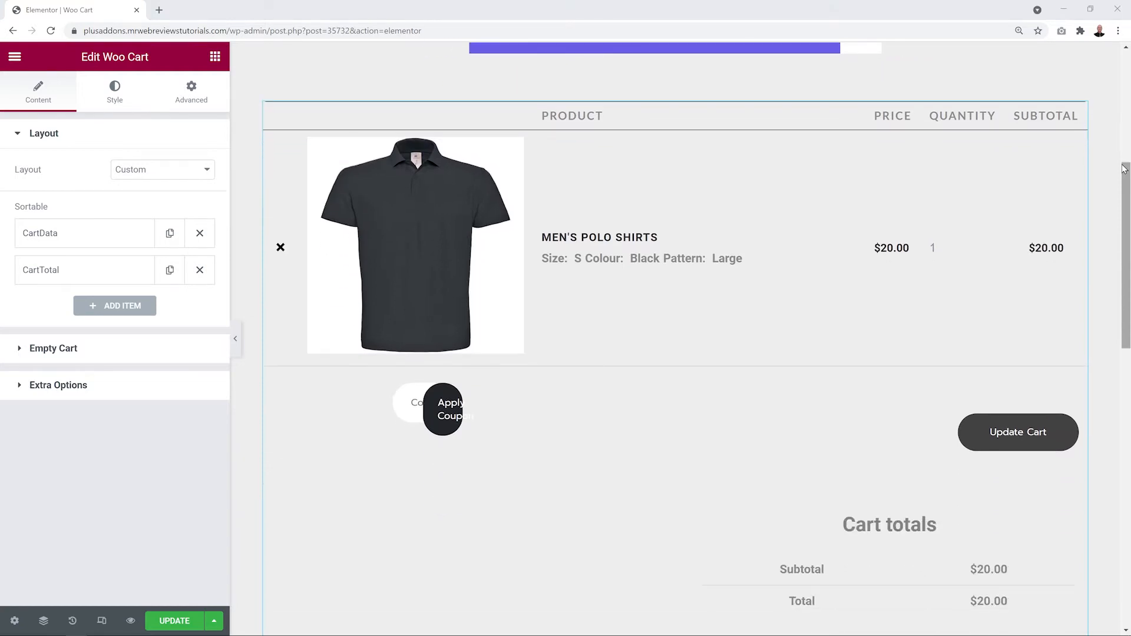
scroll(1124, 169, down, 3)
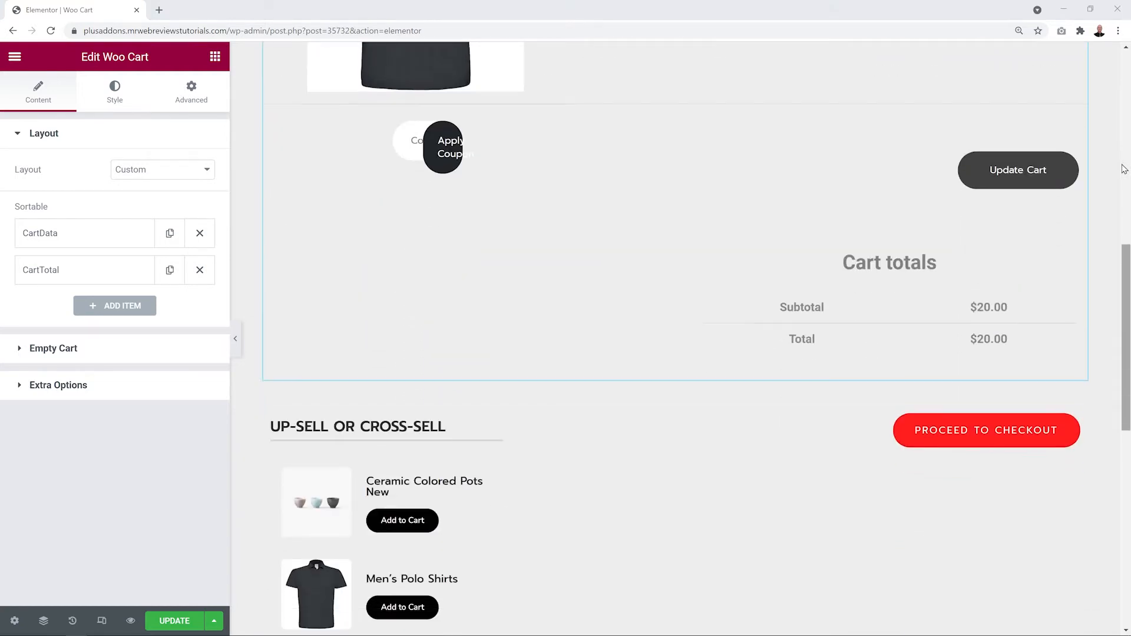
scroll(1123, 169, up, 2)
scroll(1123, 169, up, 2)
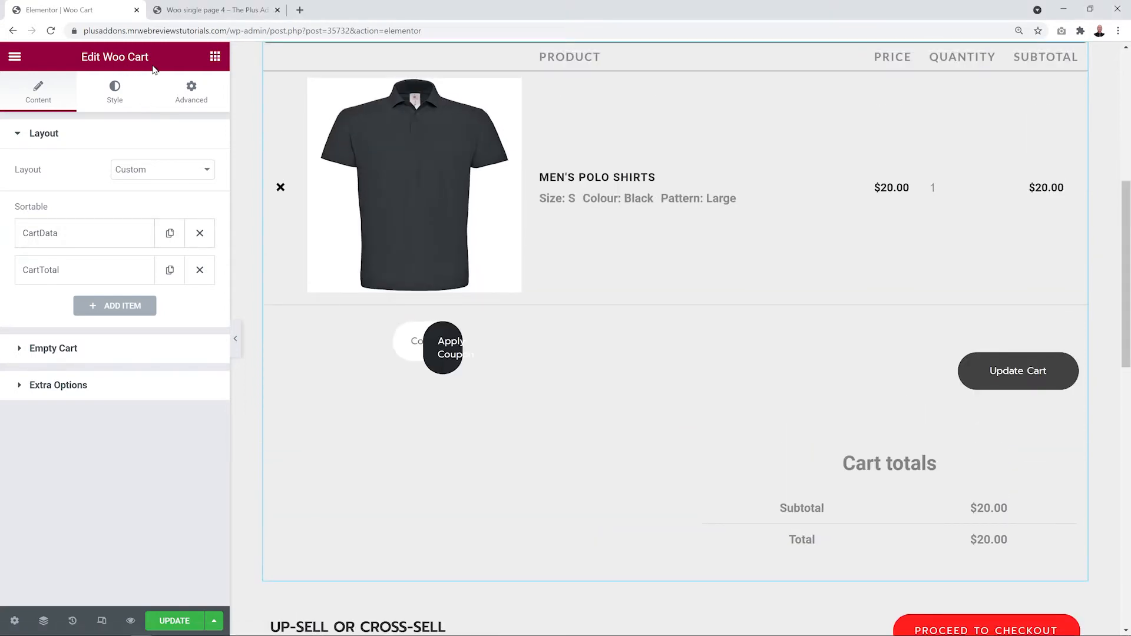
Step: Look over the style sections available for the product table's Woo Cart widget
click(144, 311)
click(186, 344)
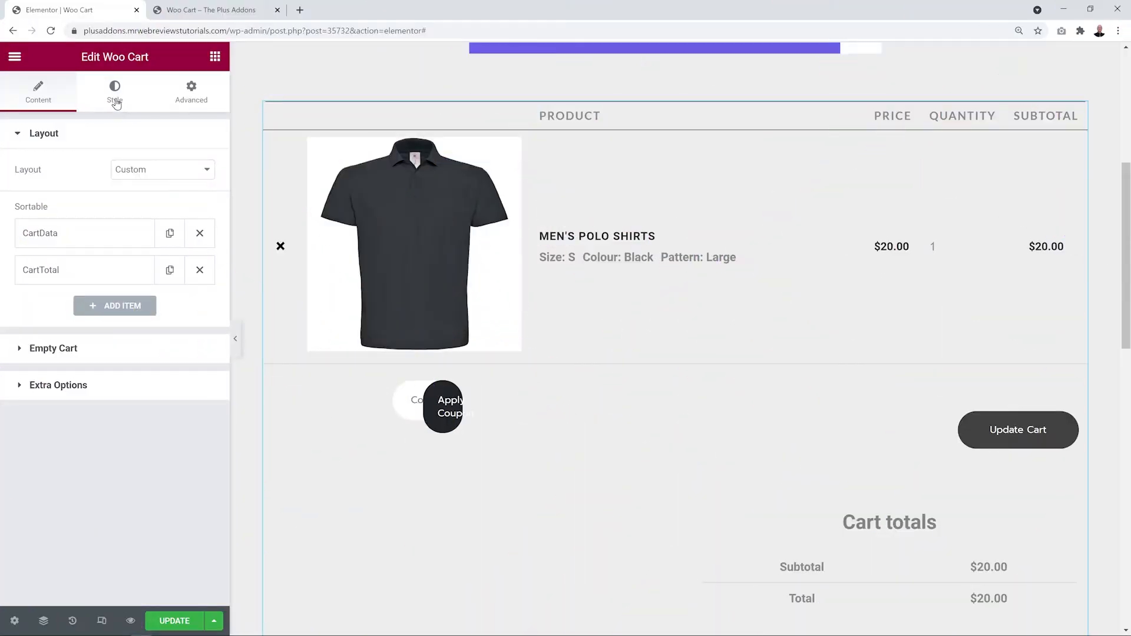
click(116, 103)
click(82, 136)
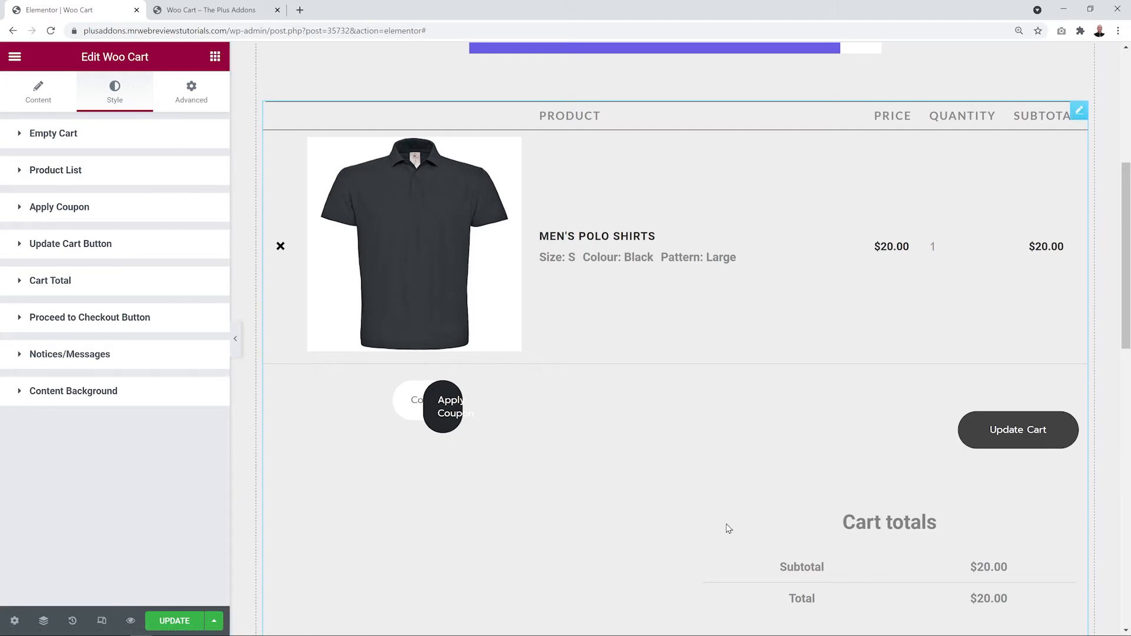
scroll(657, 498, down, 4)
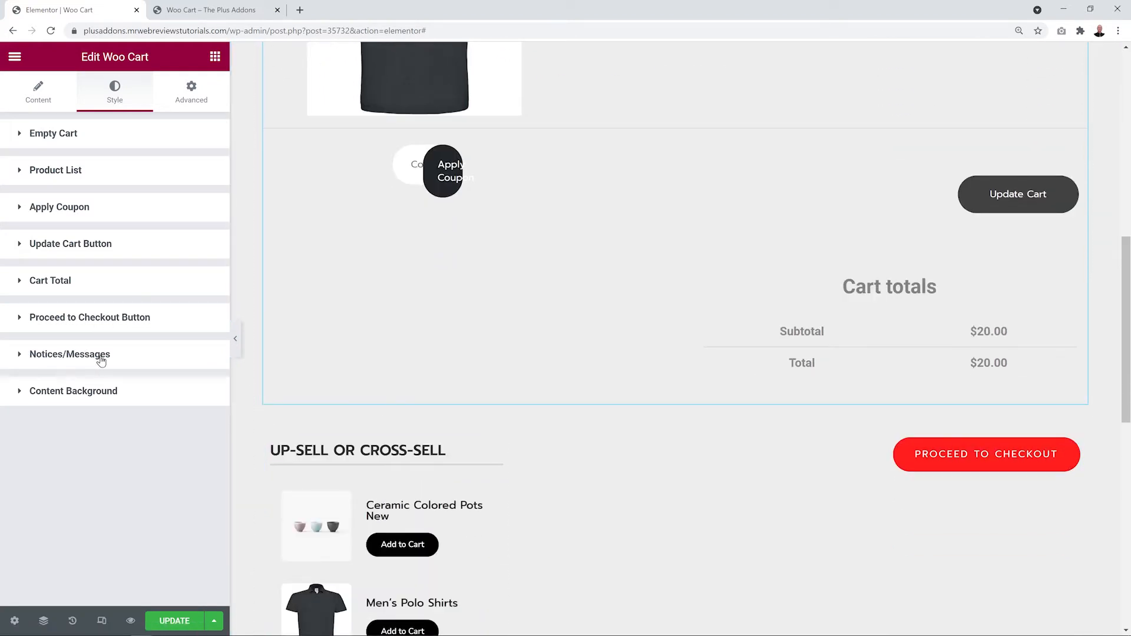
Step: Give the Woo Cart widget's content background a classic white fill and 40 px padding on all sides
click(94, 391)
scroll(575, 371, up, 4)
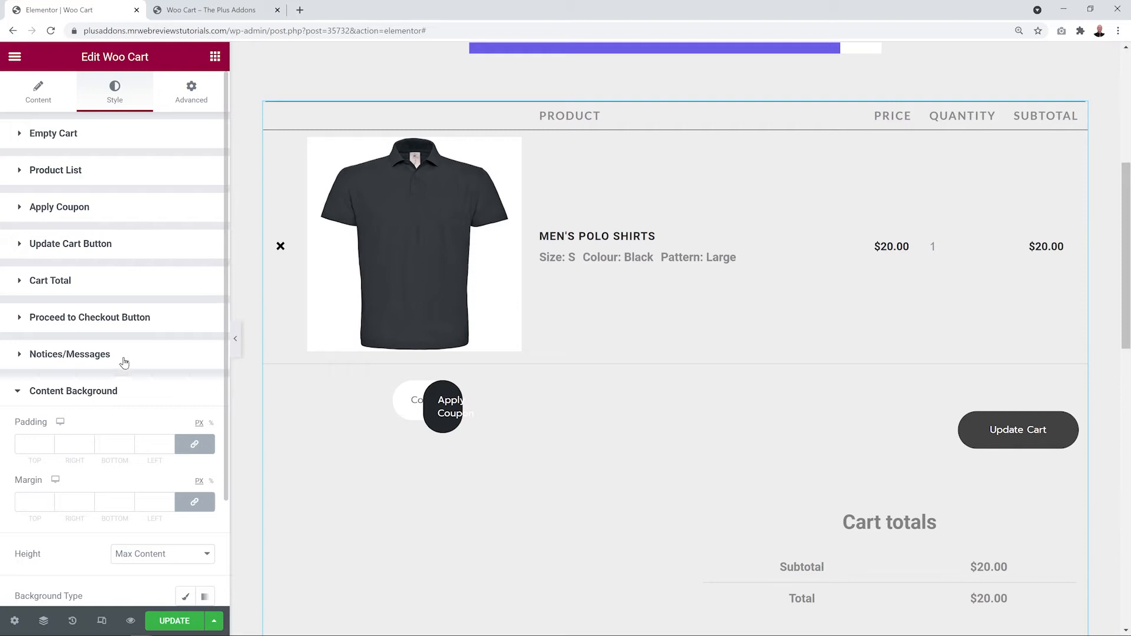
scroll(112, 392, down, 2)
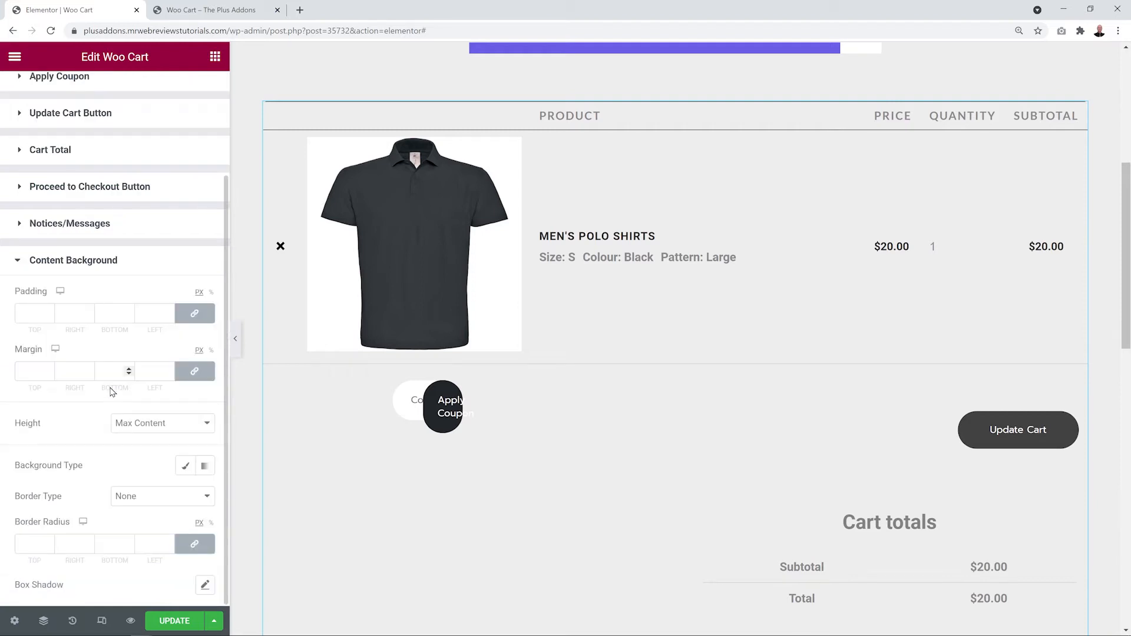
click(185, 466)
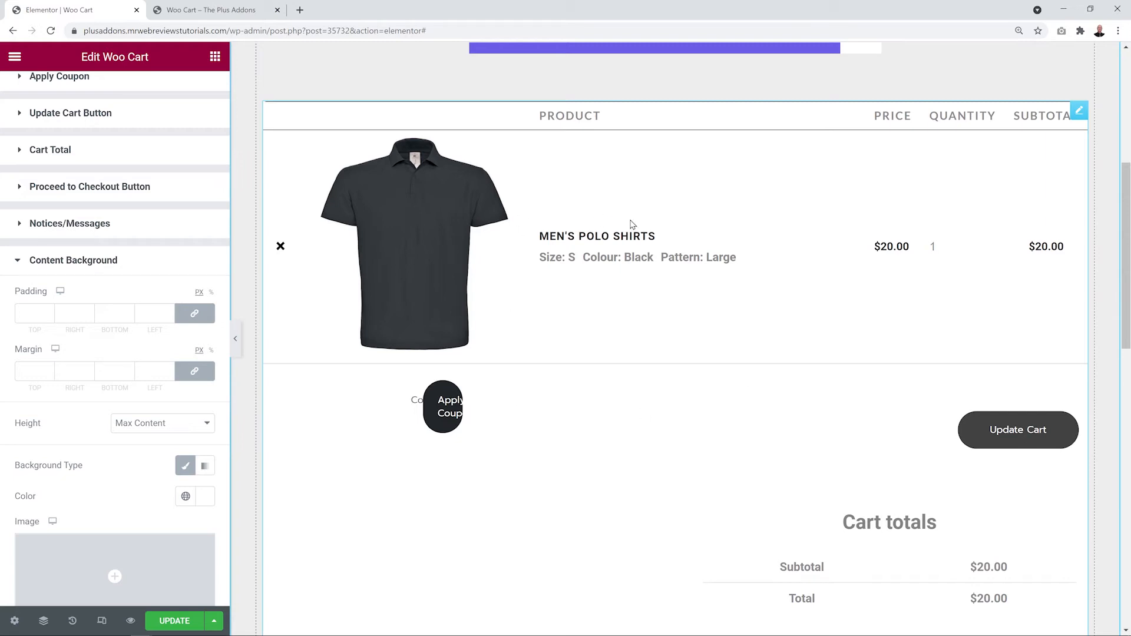
click(26, 313)
text(40)
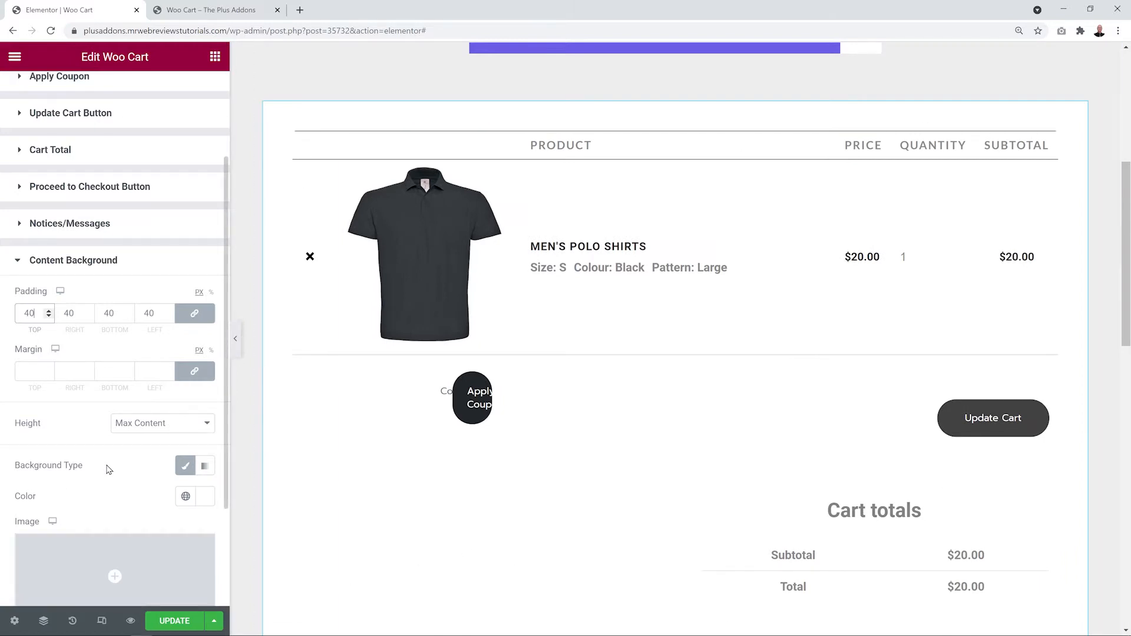
Step: Add a solid 3 px border in light grey #DCDCDC around the widget's content background
scroll(118, 399, down, 3)
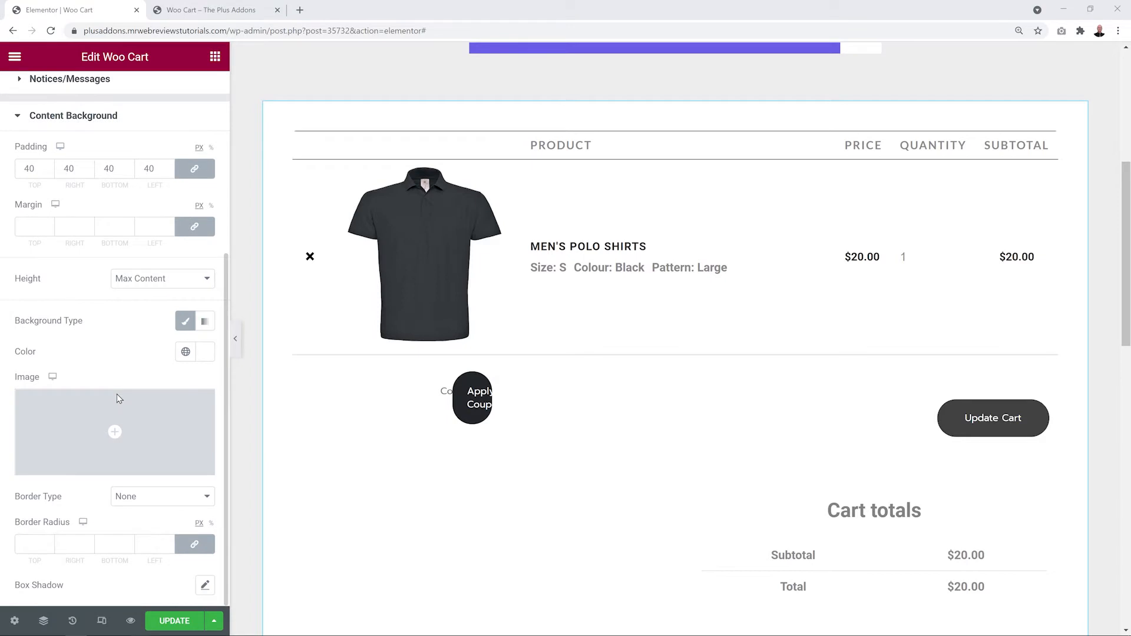
click(203, 498)
click(187, 523)
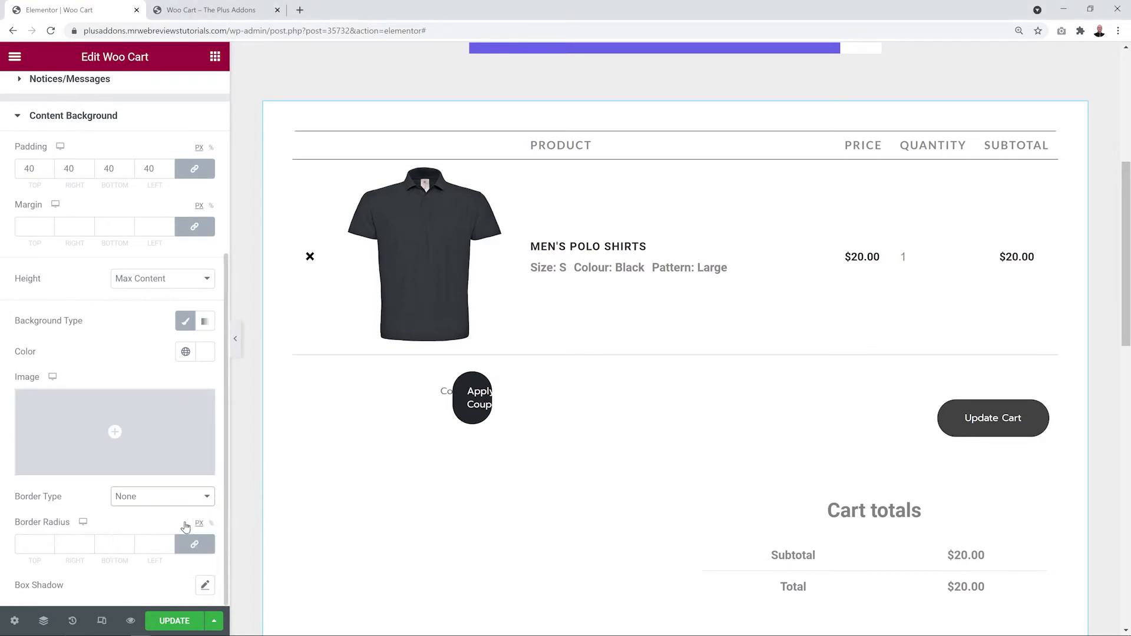
click(48, 543)
text(3)
scroll(101, 493, down, 2)
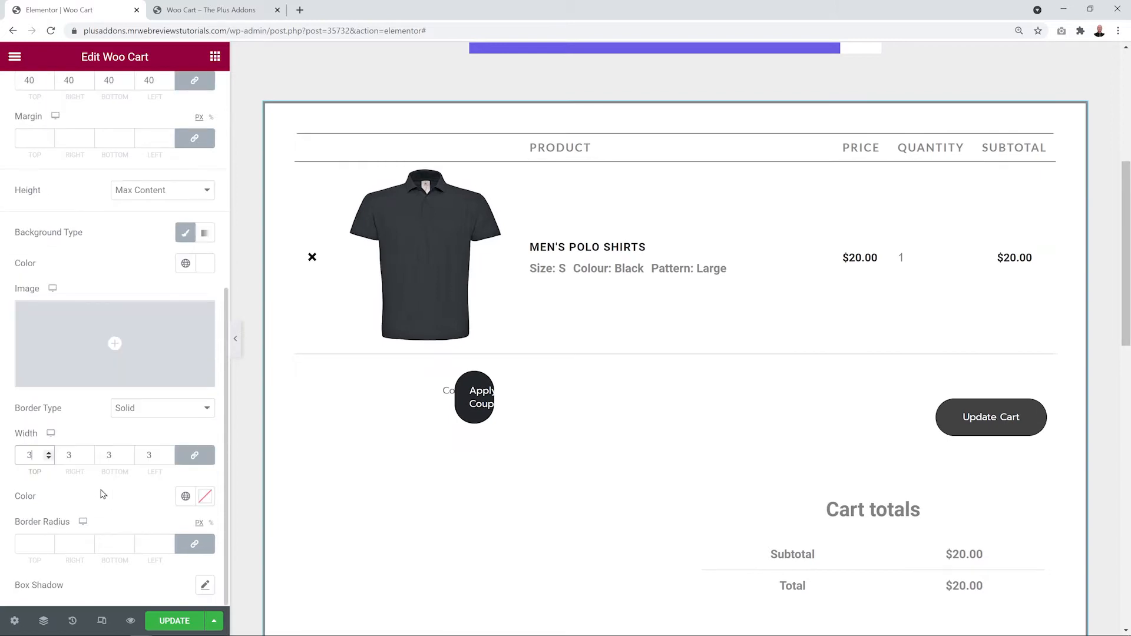
click(204, 496)
drag(47, 311, 26, 306)
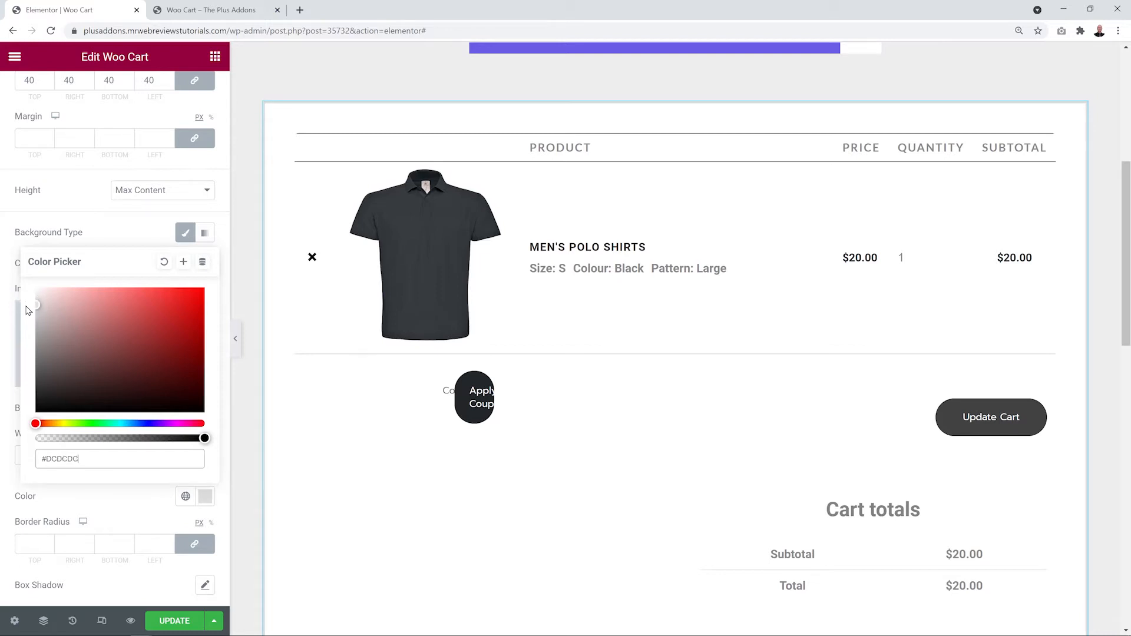
click(107, 500)
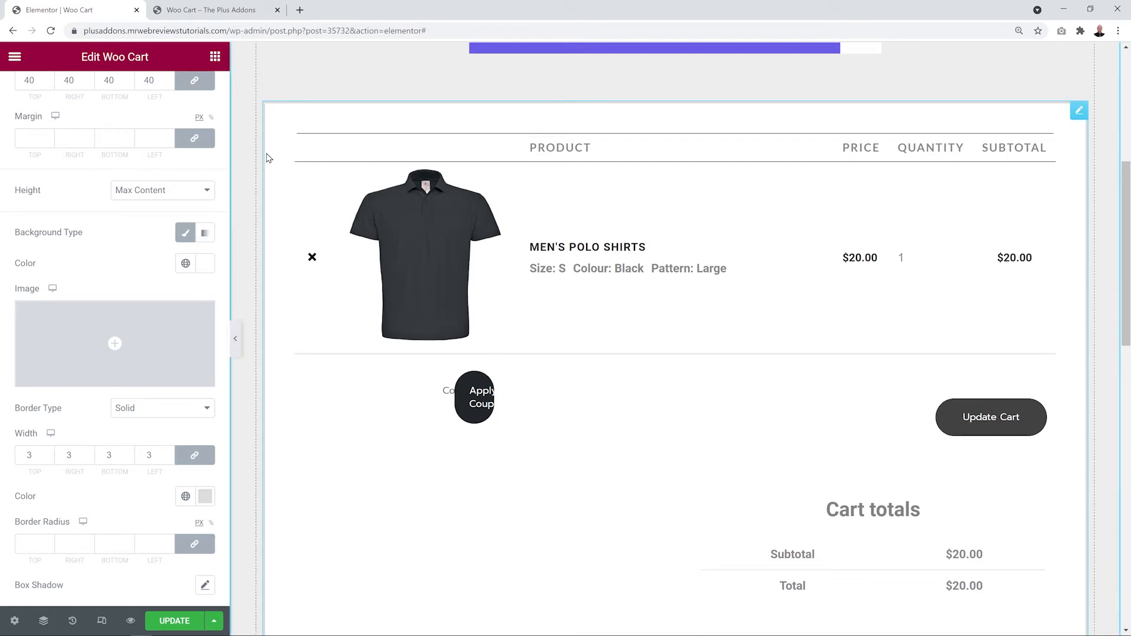
Step: Round all corners of the content background with a 25 px border radius
click(27, 549)
text(25)
click(109, 518)
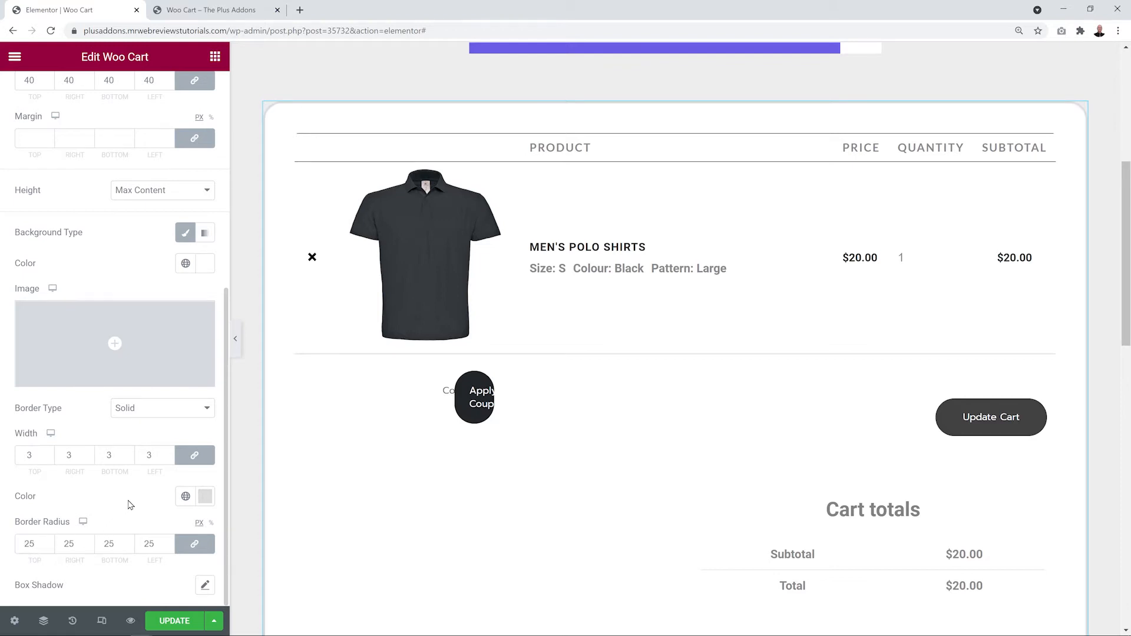
Step: Try a box shadow on the content background, reset it to default and collapse the section
click(205, 587)
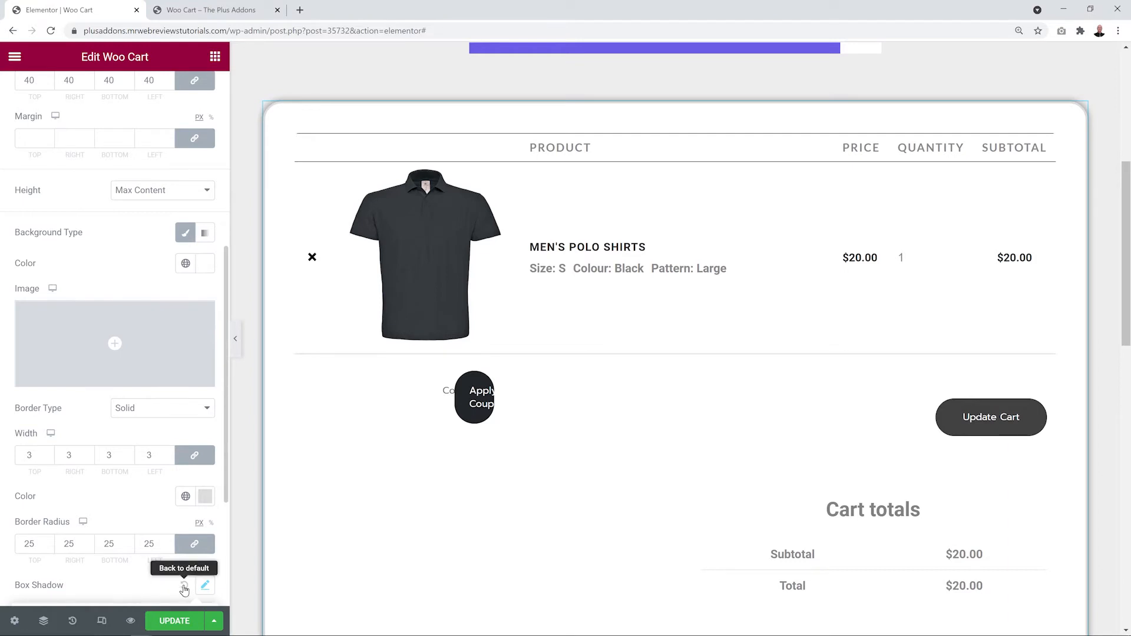
click(184, 587)
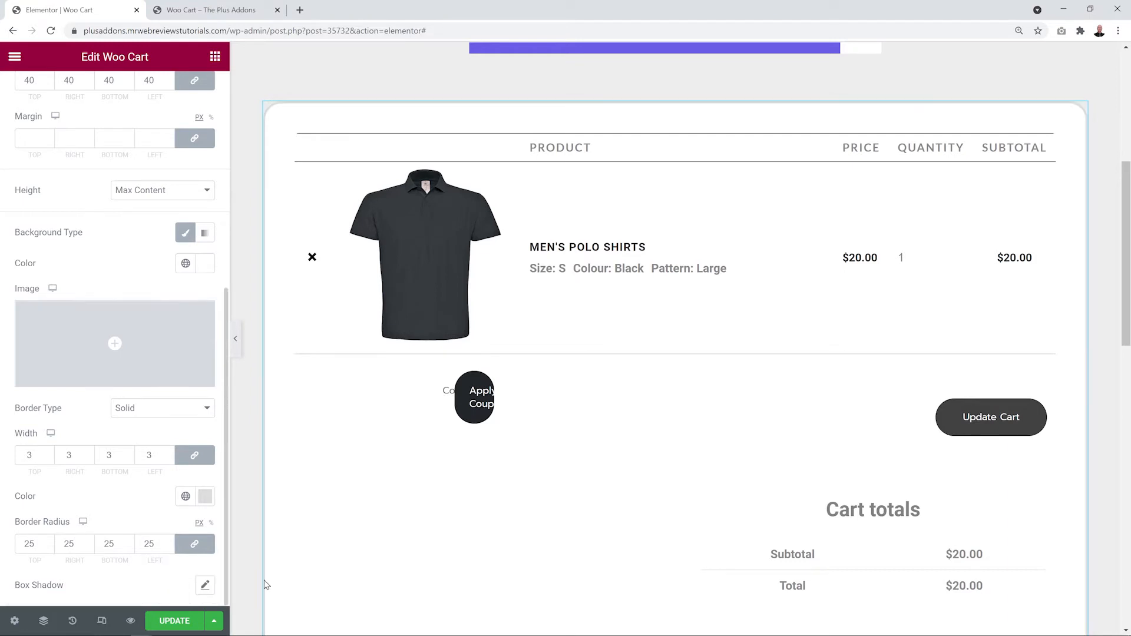
scroll(170, 318, up, 6)
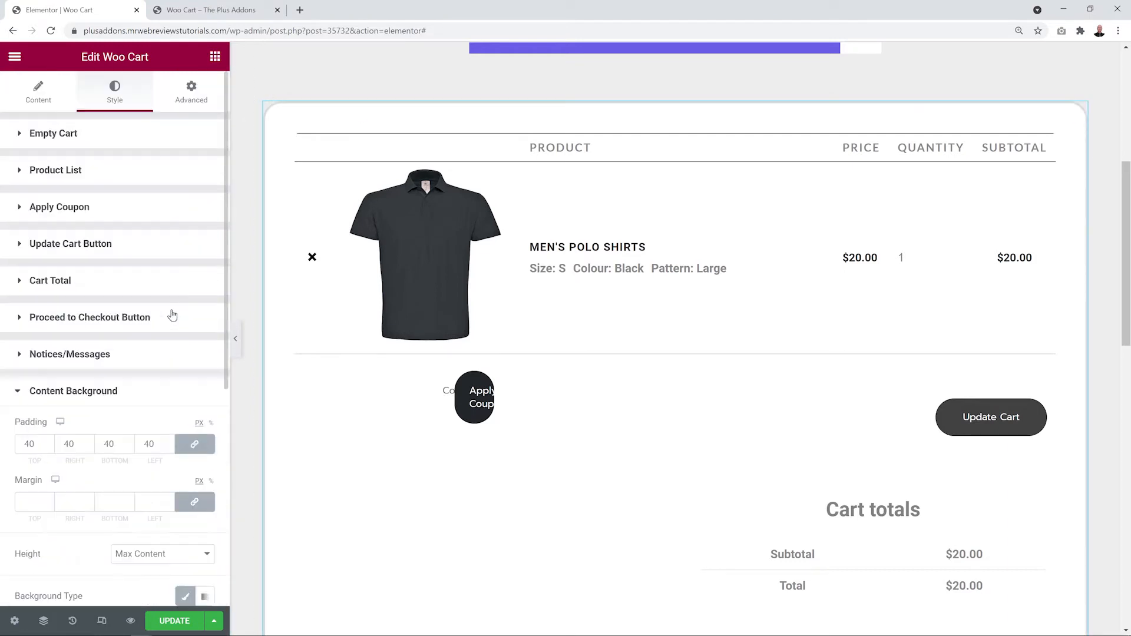
click(92, 392)
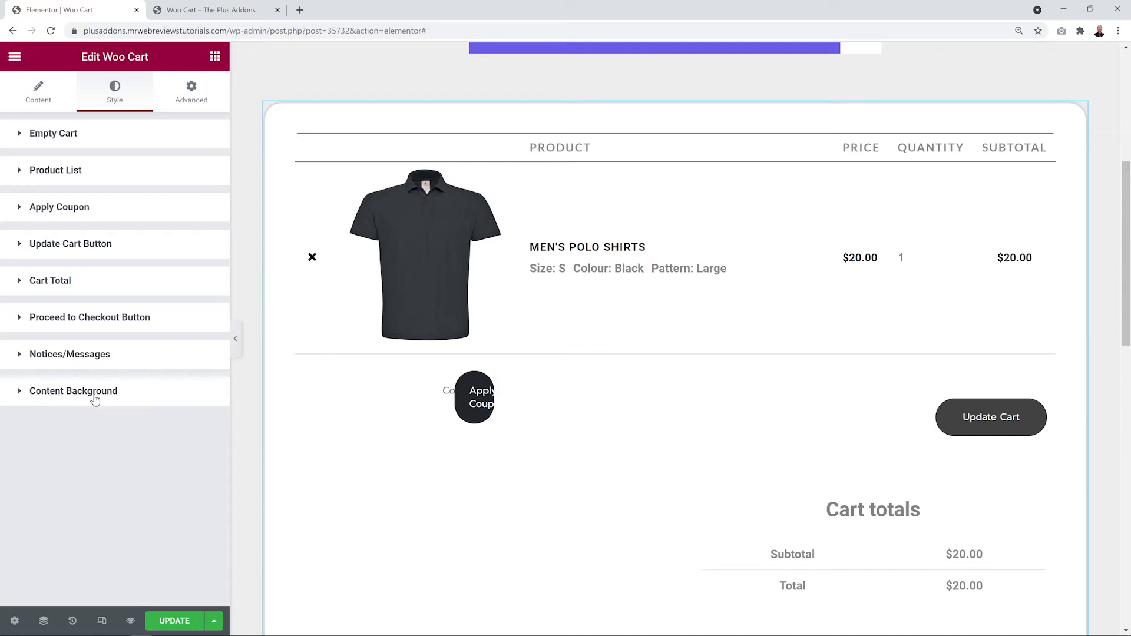
Step: Give the product list a classic light pink background and 40 px padding on all sides
click(71, 172)
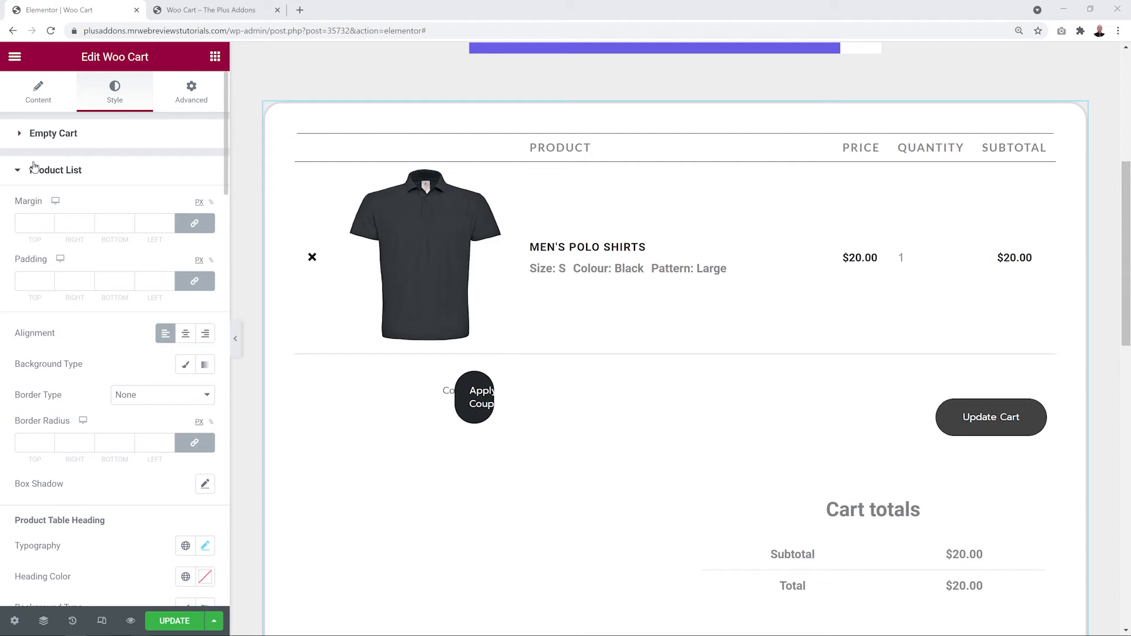
click(185, 366)
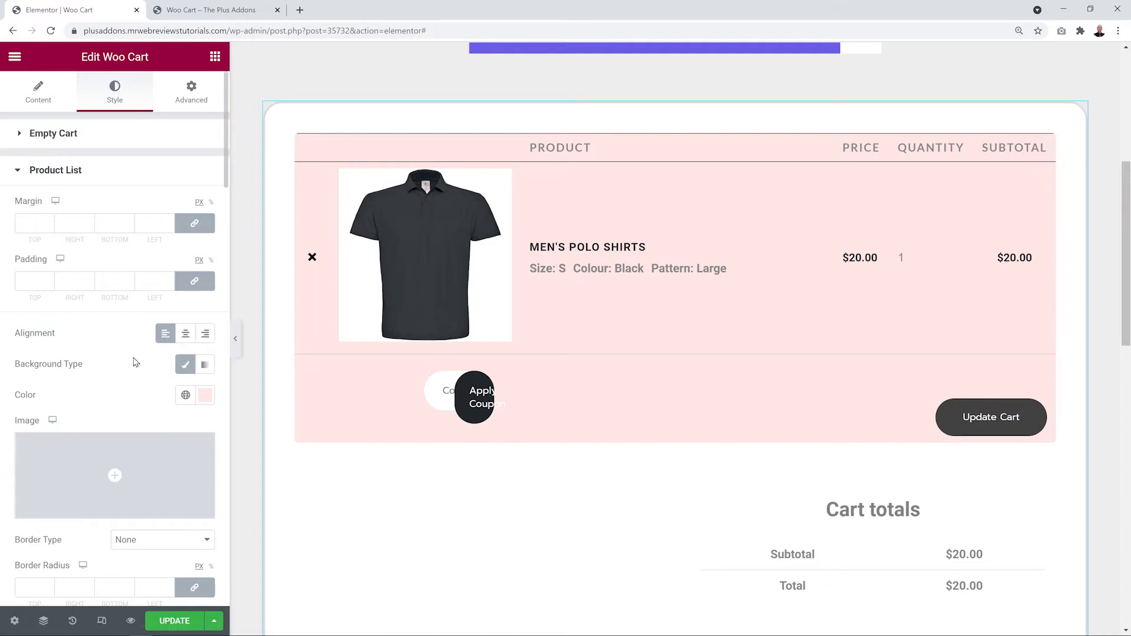
mouse_move(158, 491)
scroll(157, 489, down, 2)
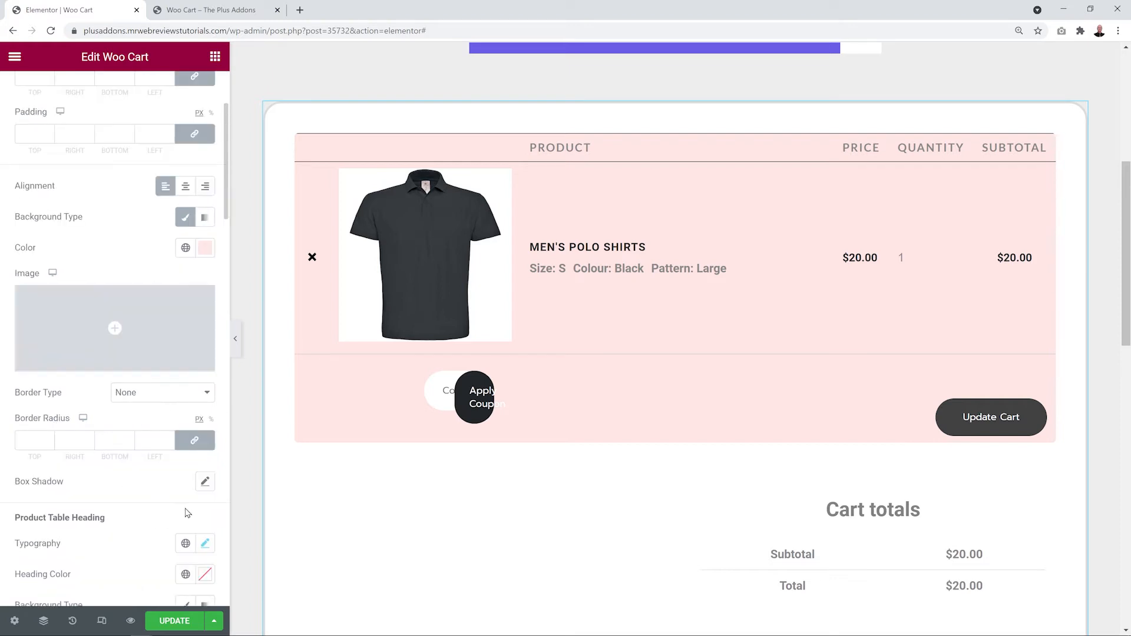
scroll(143, 466, up, 2)
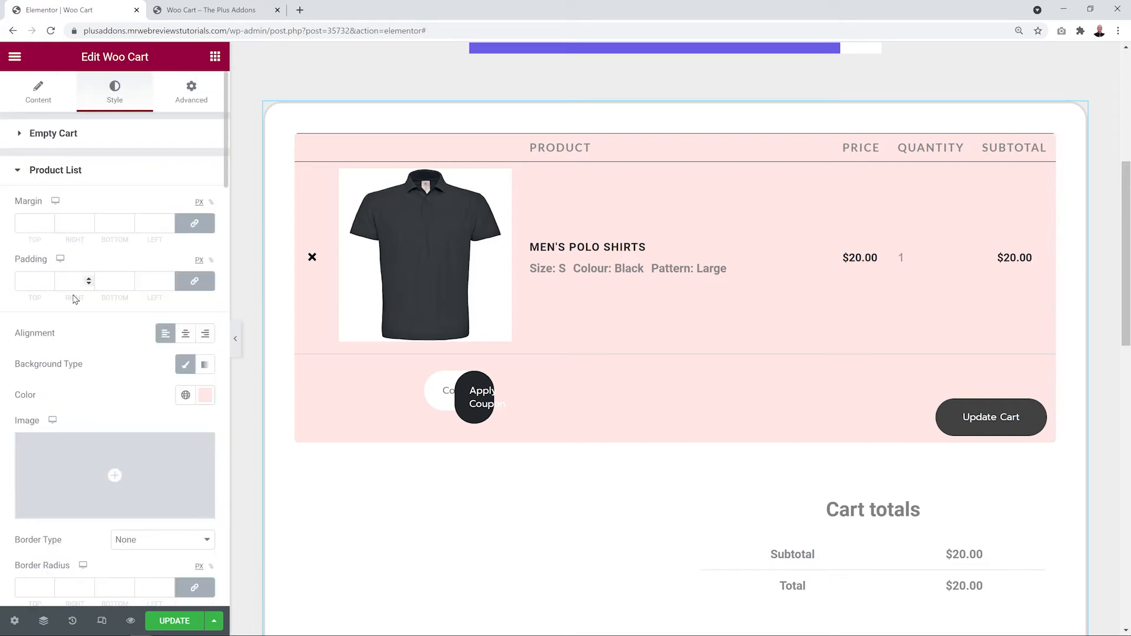
click(31, 280)
text(40)
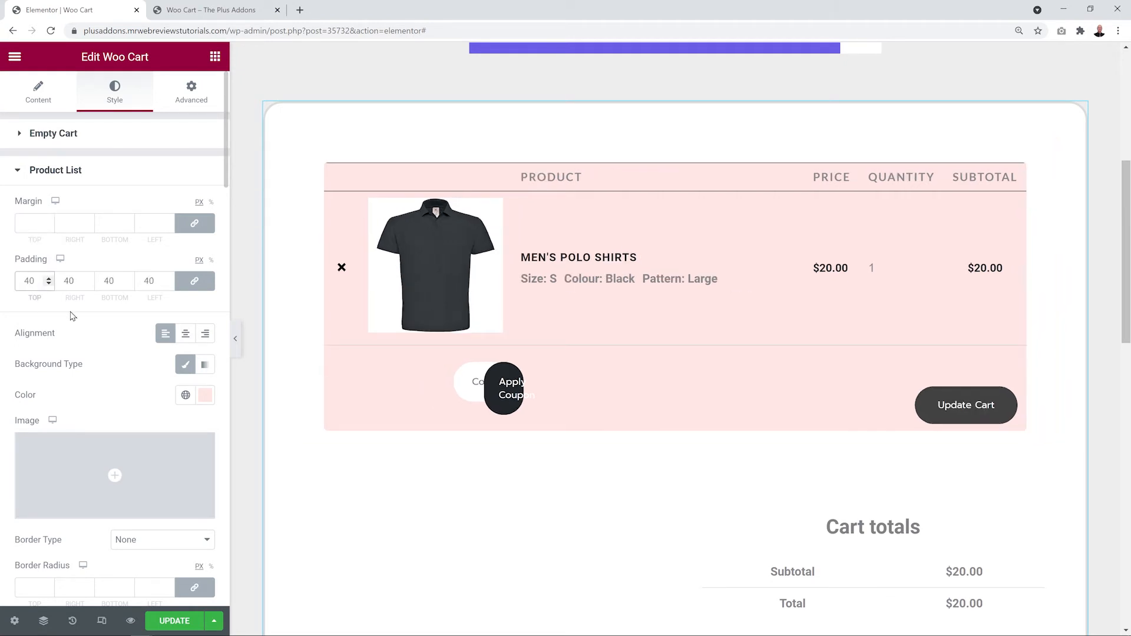
Step: Clear the product list's padding and remove its classic background
drag(39, 286, 16, 295)
key(BackSpace)
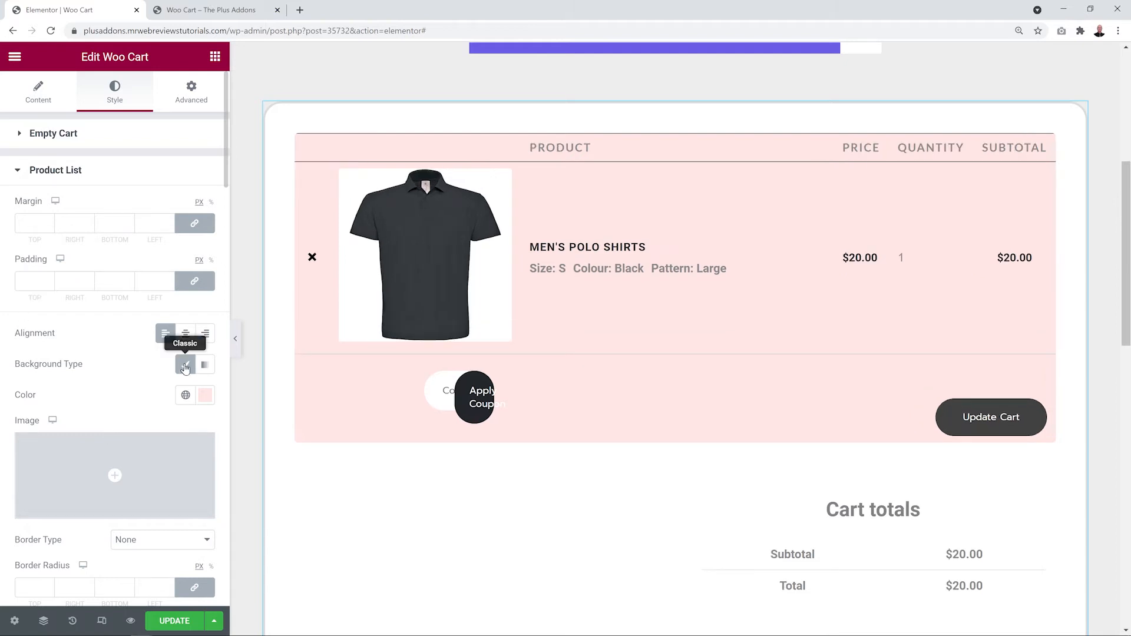
click(184, 368)
Step: Set the product inner table heading border type to None
scroll(111, 360, down, 3)
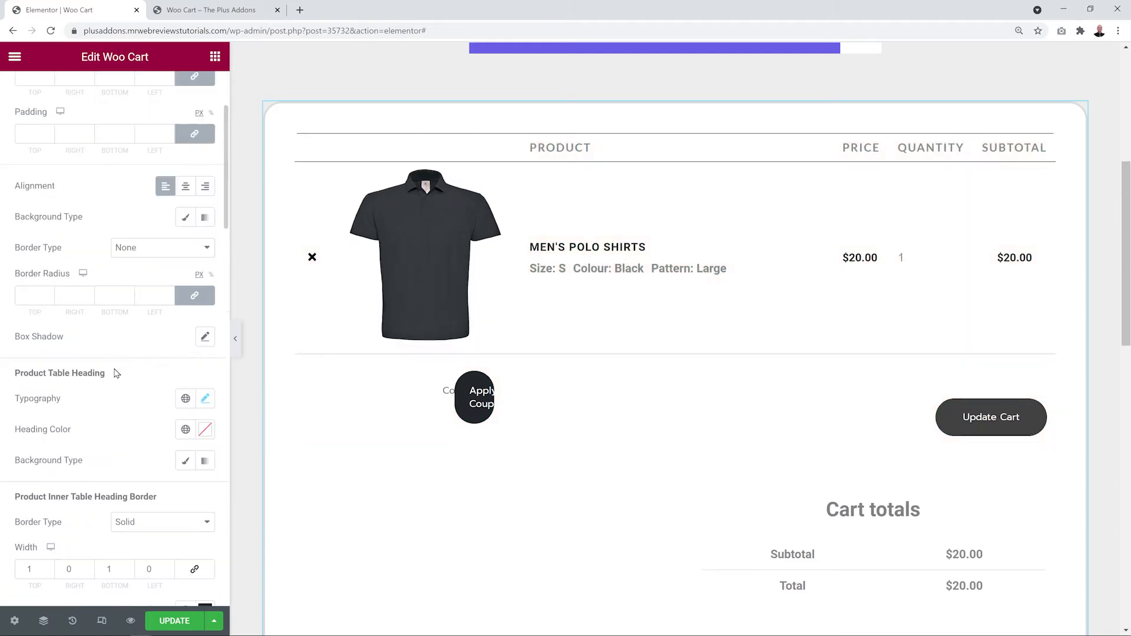
scroll(116, 379, down, 3)
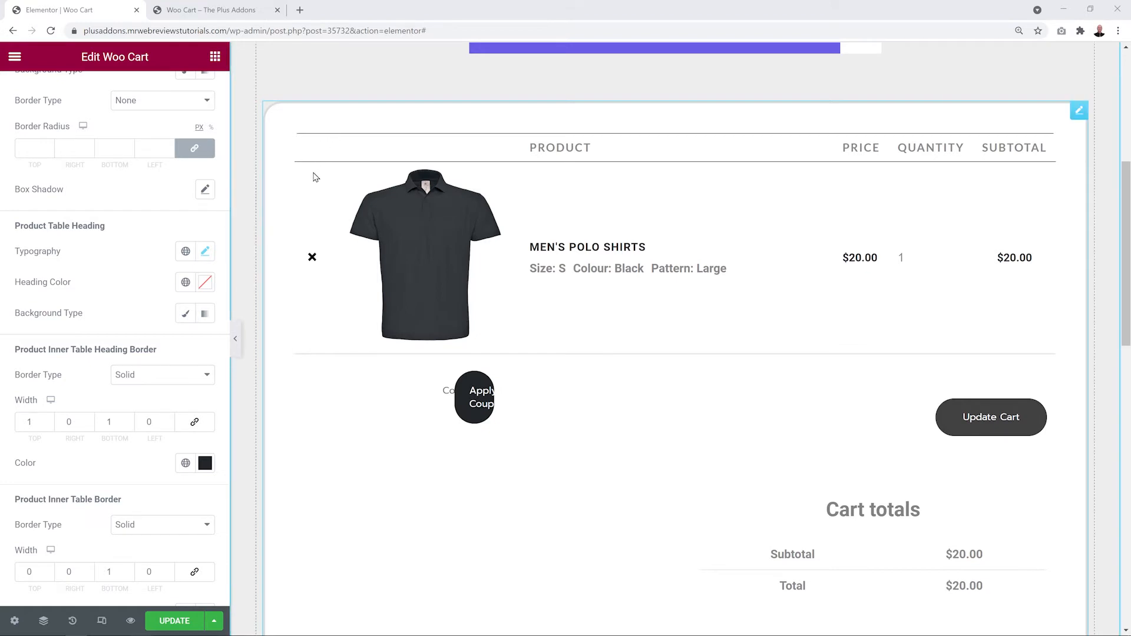
click(207, 375)
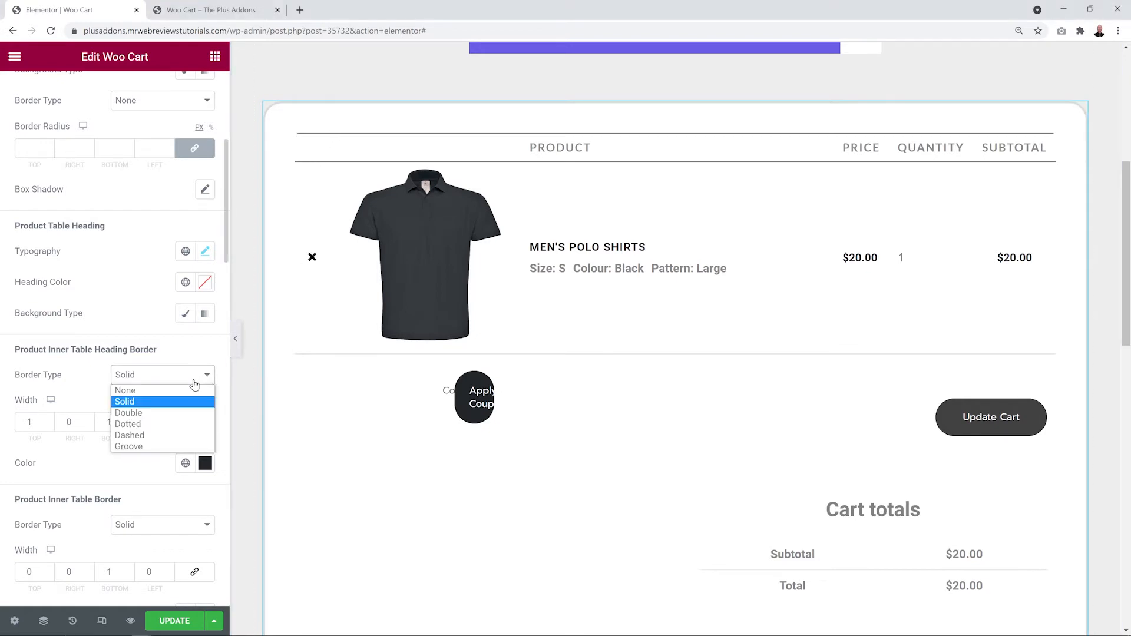
click(186, 391)
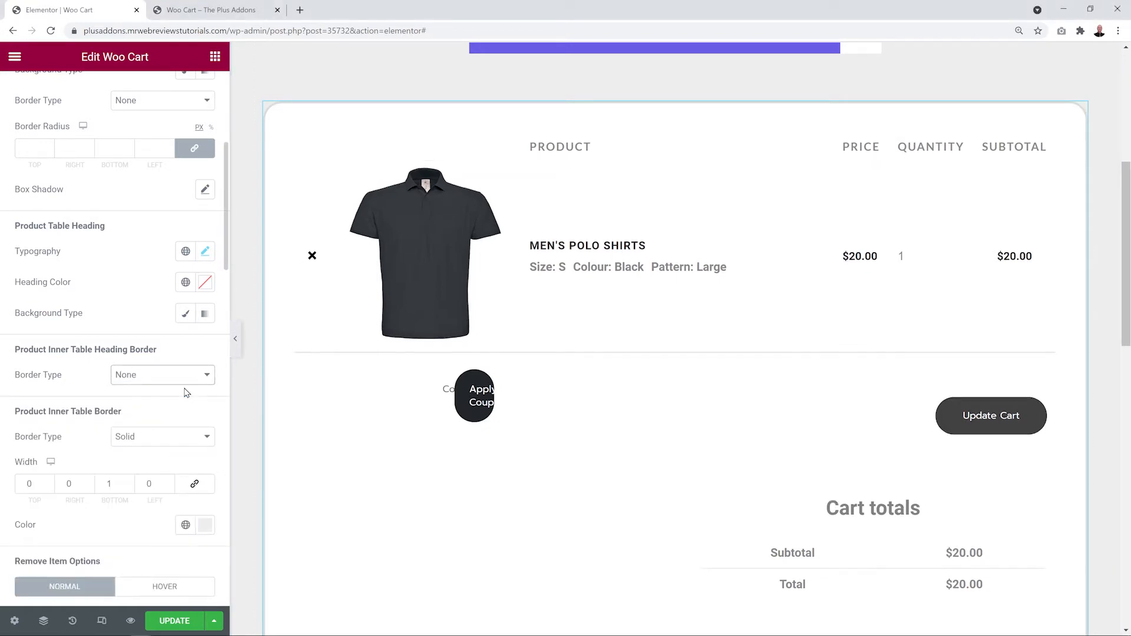
Step: Give the product table heading a classic background in purple #957BFF
click(185, 313)
click(205, 348)
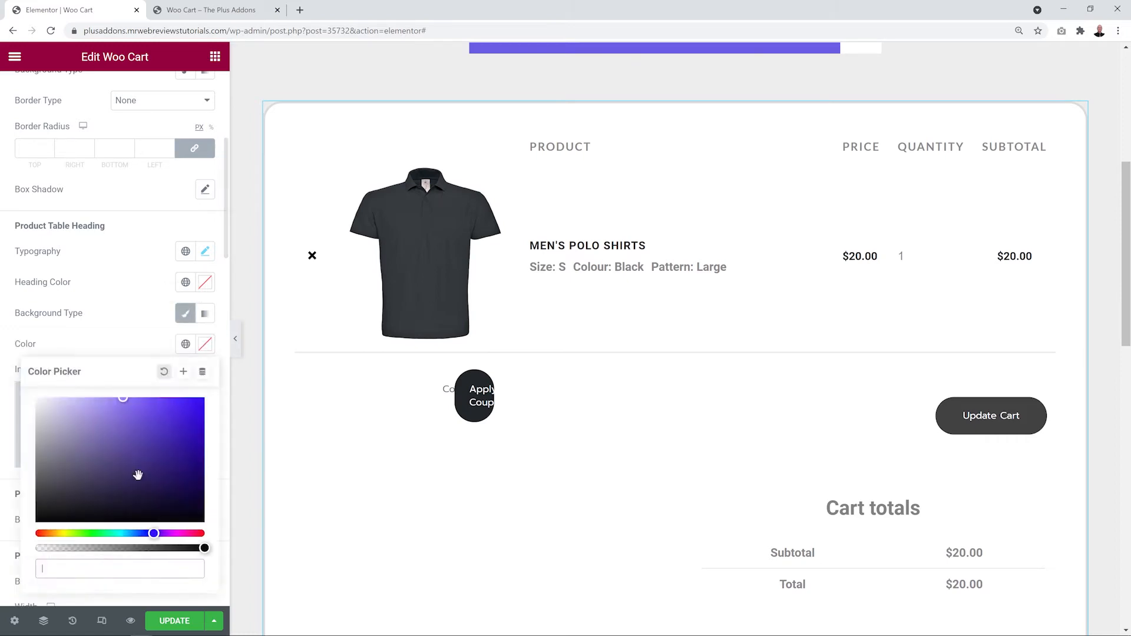
click(152, 532)
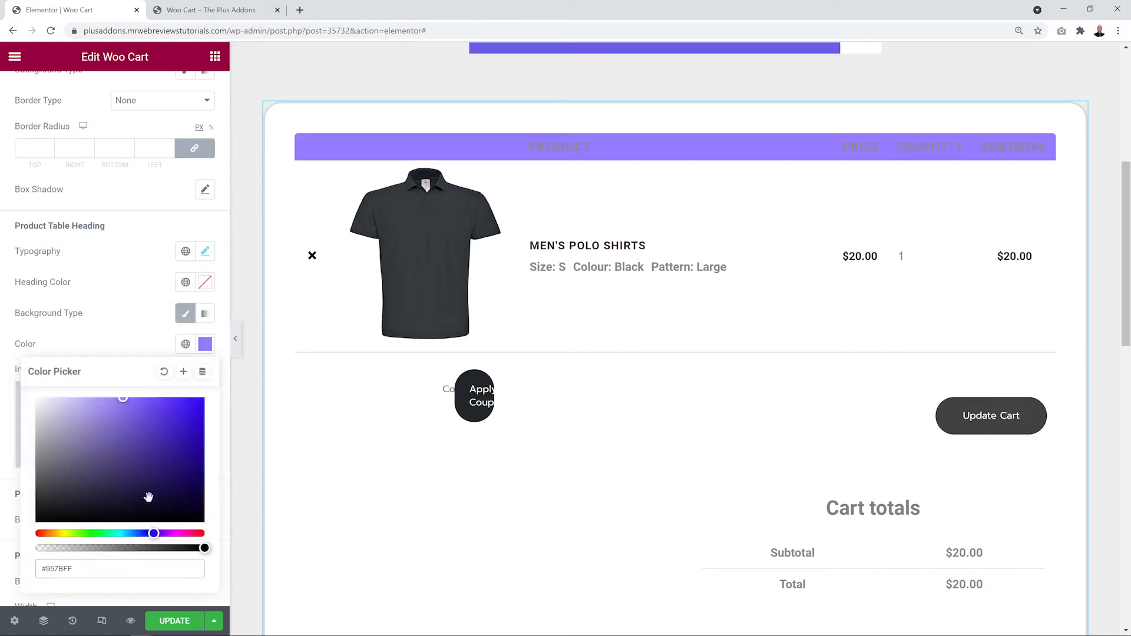
click(145, 337)
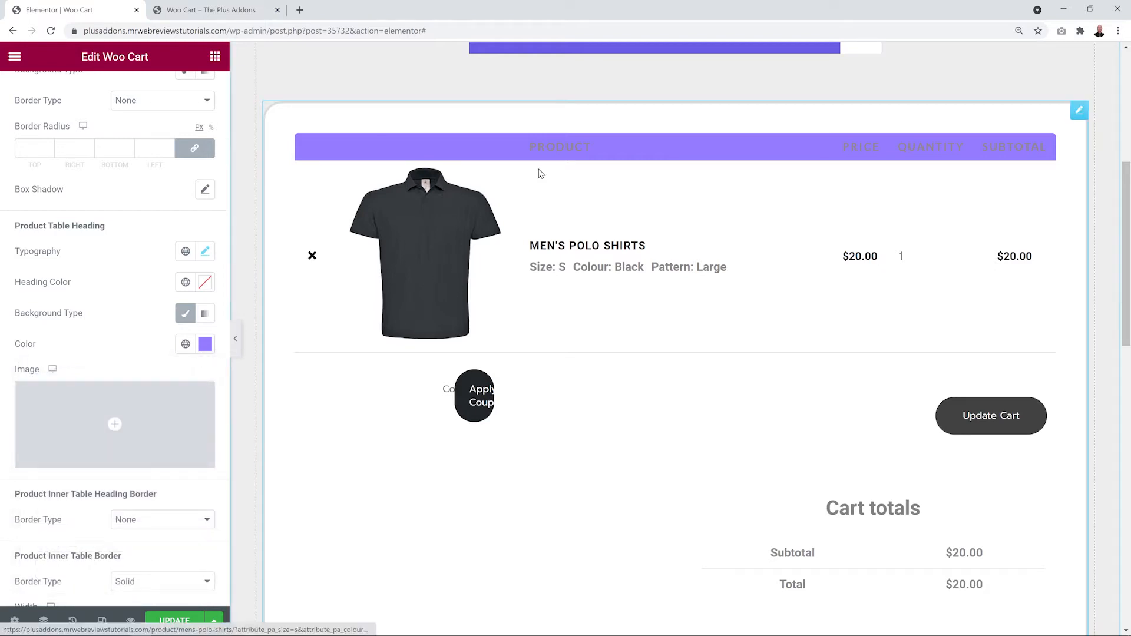
Step: Set the product table heading text colour to white #FFFFFF and review the heading's typography settings
click(205, 282)
text(#FFFFFF)
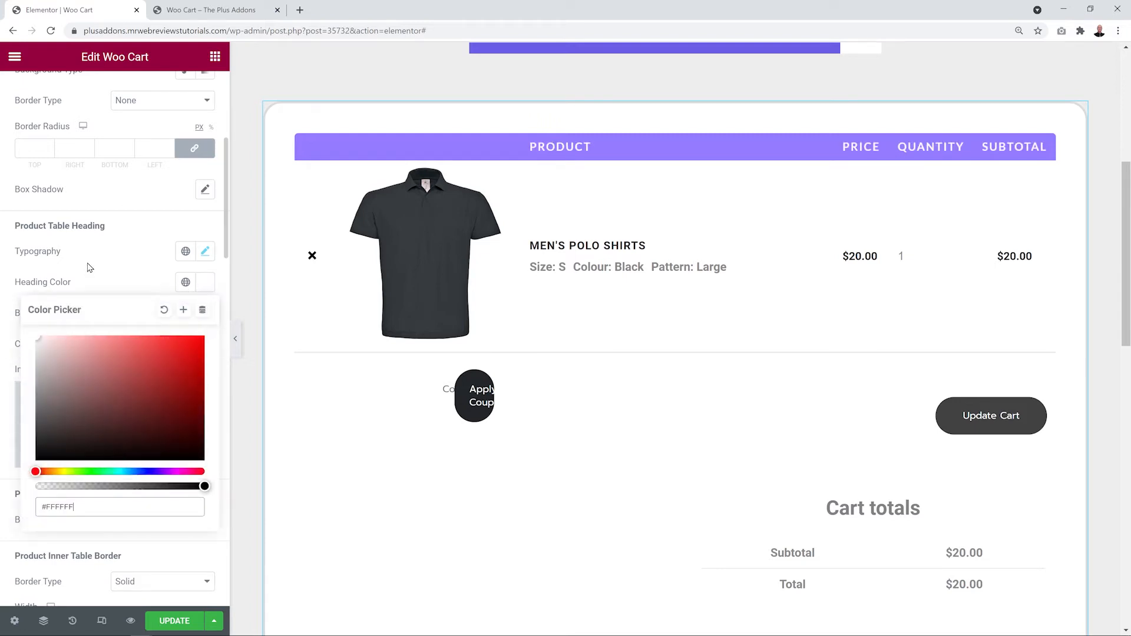
click(107, 263)
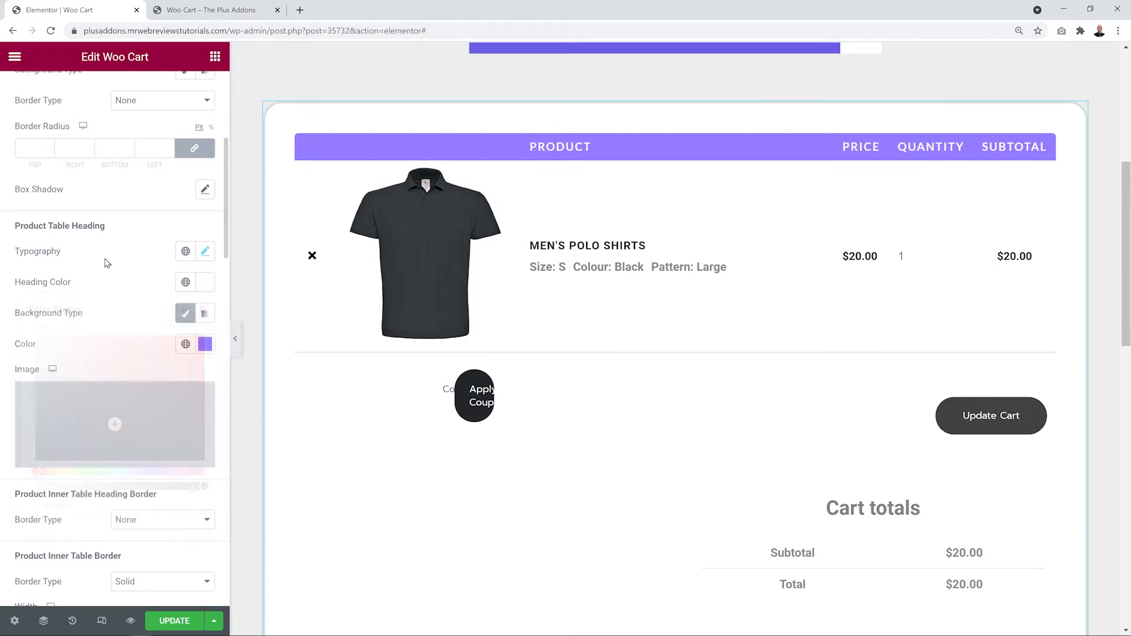
click(205, 253)
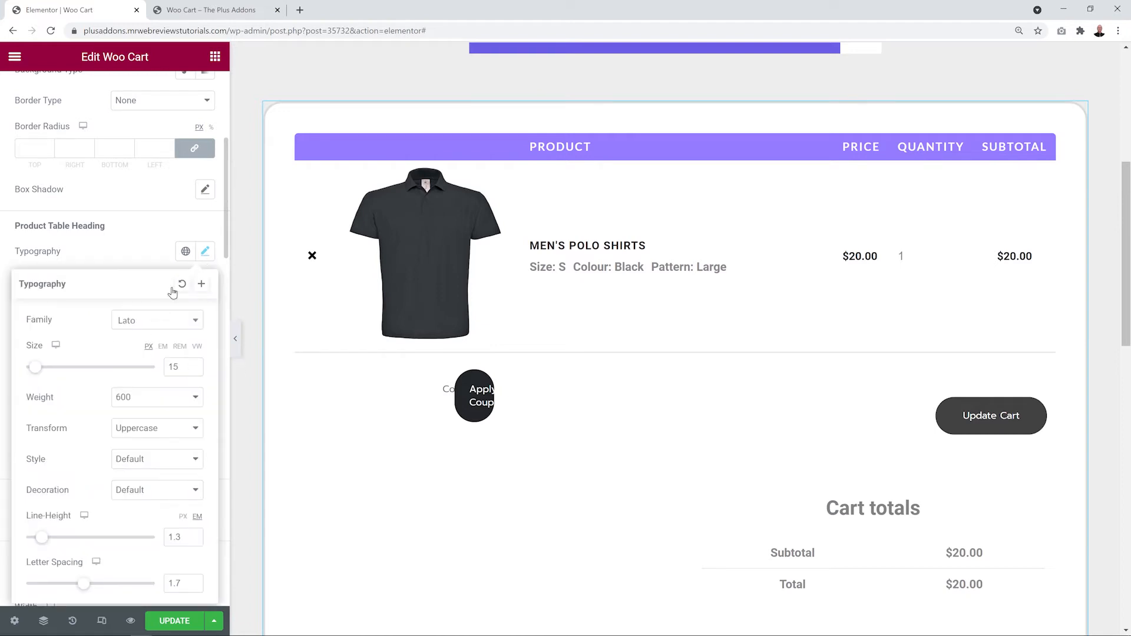
click(118, 250)
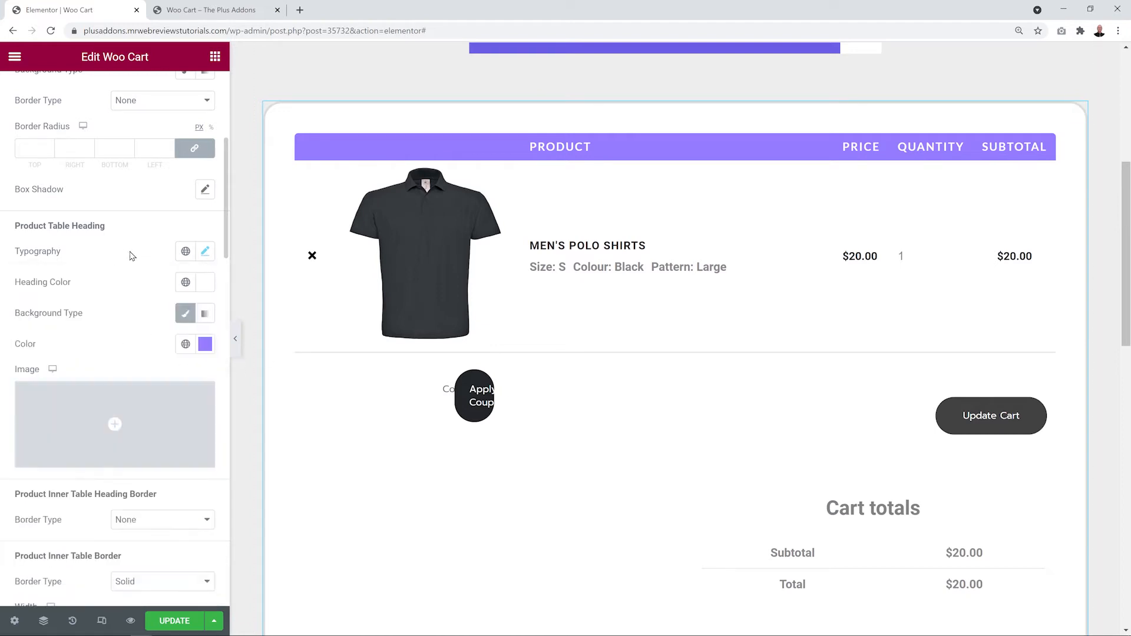
Step: Try a purple #957BFF product inner table border with a 3 px bottom width, and revert both changes
drag(225, 242, 224, 313)
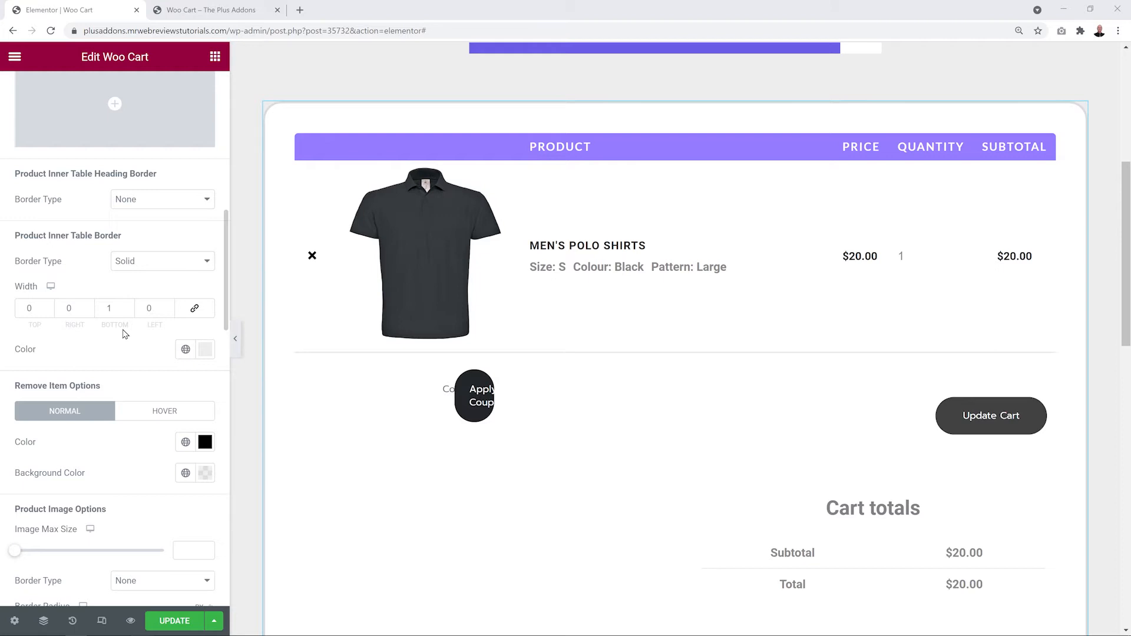
click(205, 350)
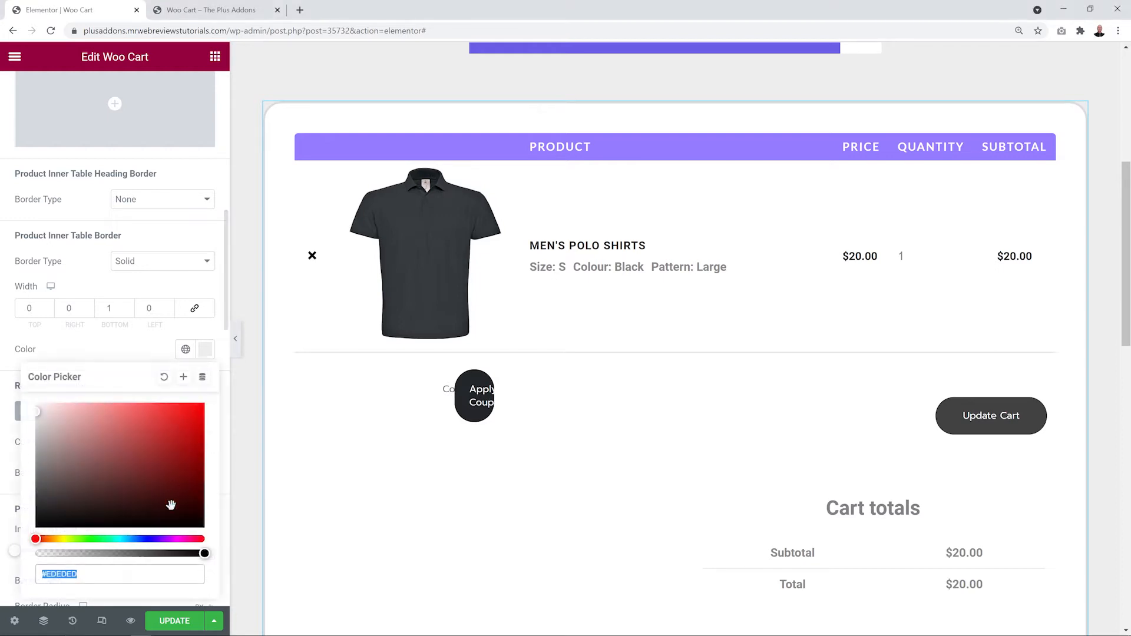
text(#957BFF)
click(122, 360)
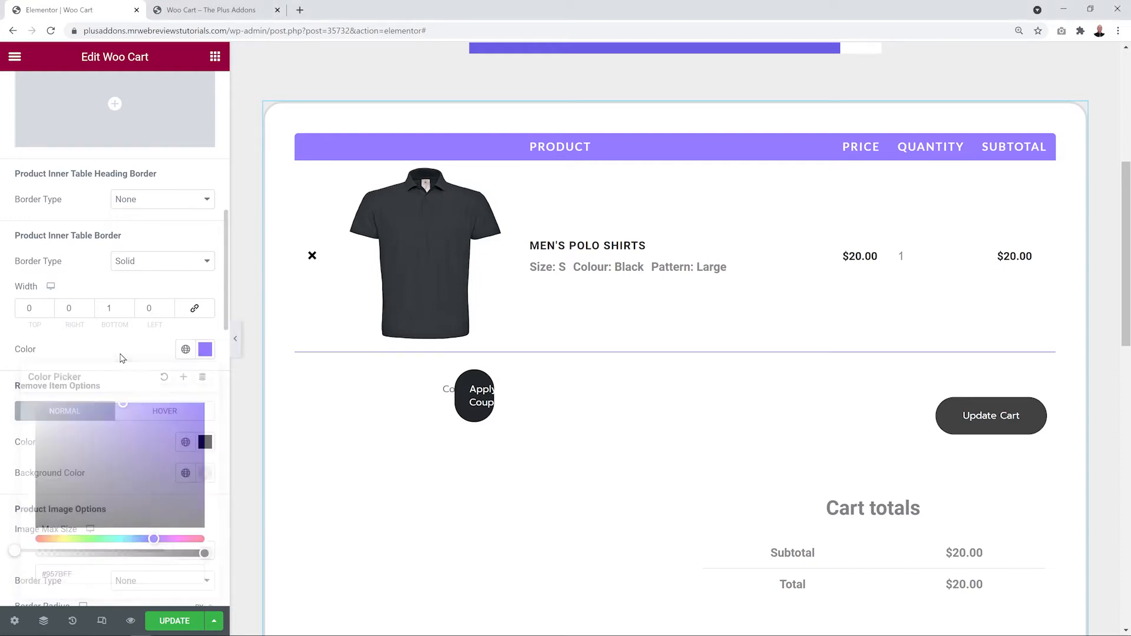
click(129, 307)
click(129, 307)
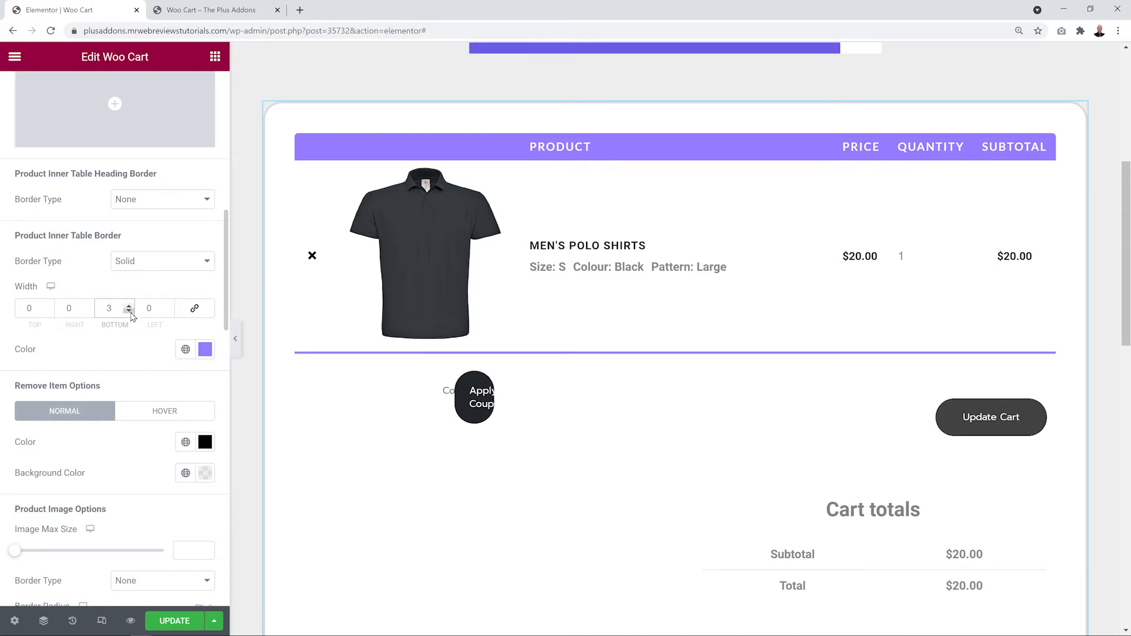
click(129, 312)
click(129, 312)
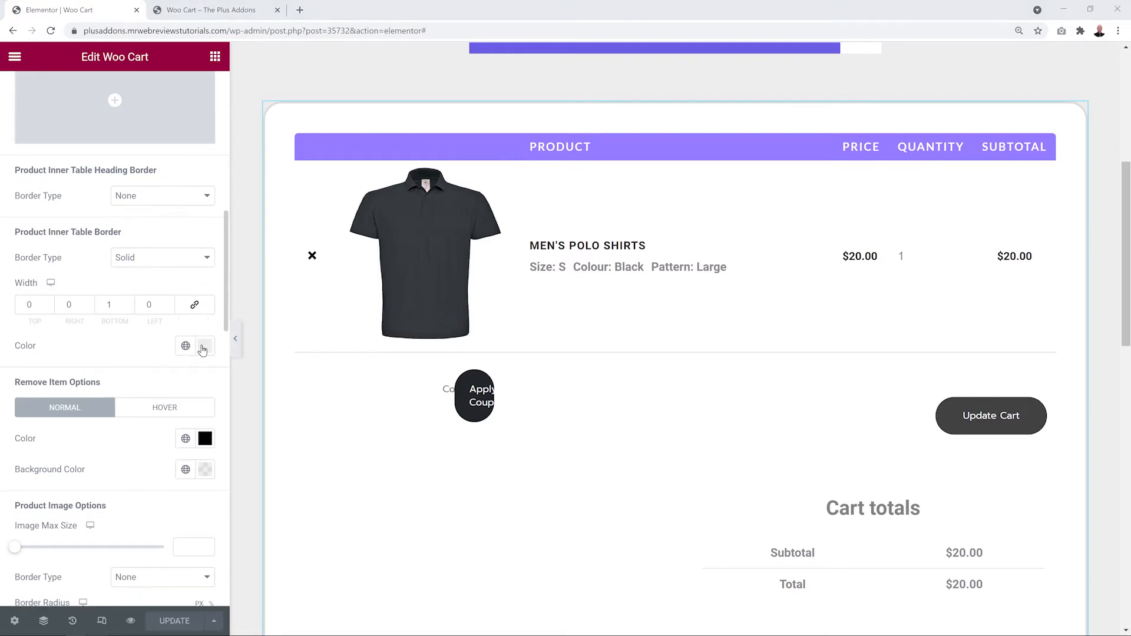
Step: Set the product inner table border colour to purple #957BFF
click(203, 347)
key(ctrl+v)
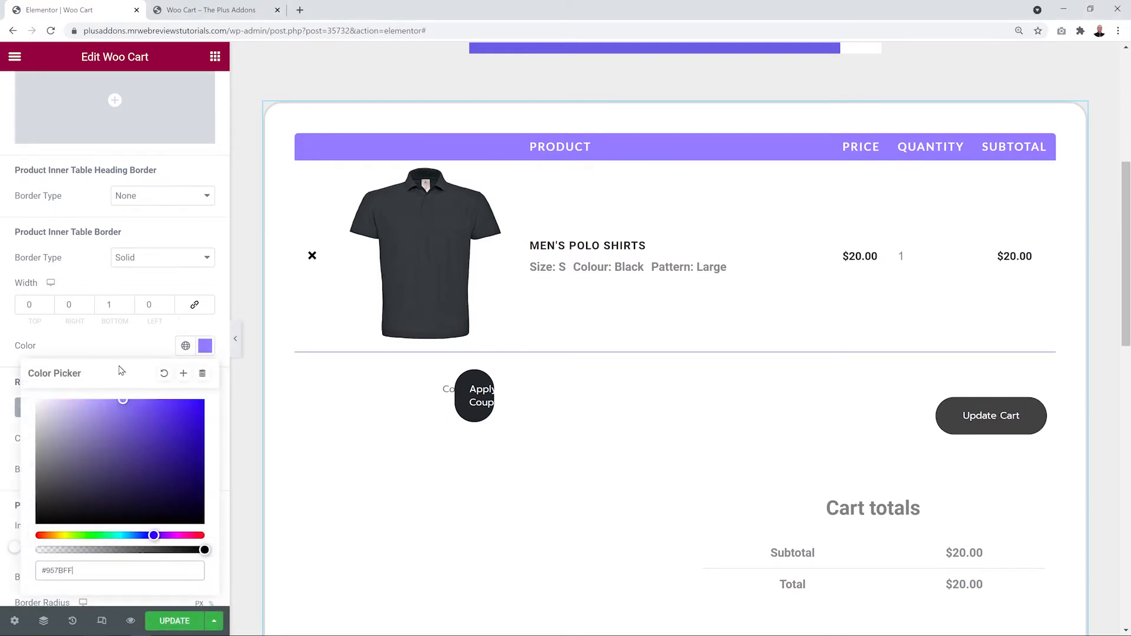
click(123, 352)
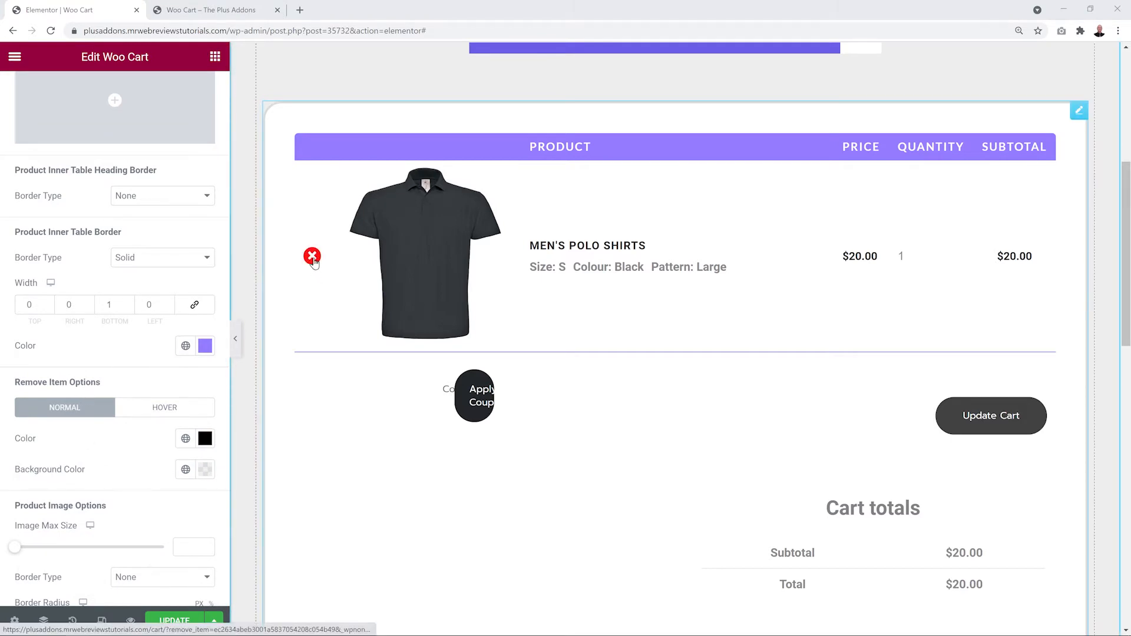
Step: Change the remove-item icon's hover background colour to purple #957BFF and return to its normal-state settings
click(166, 414)
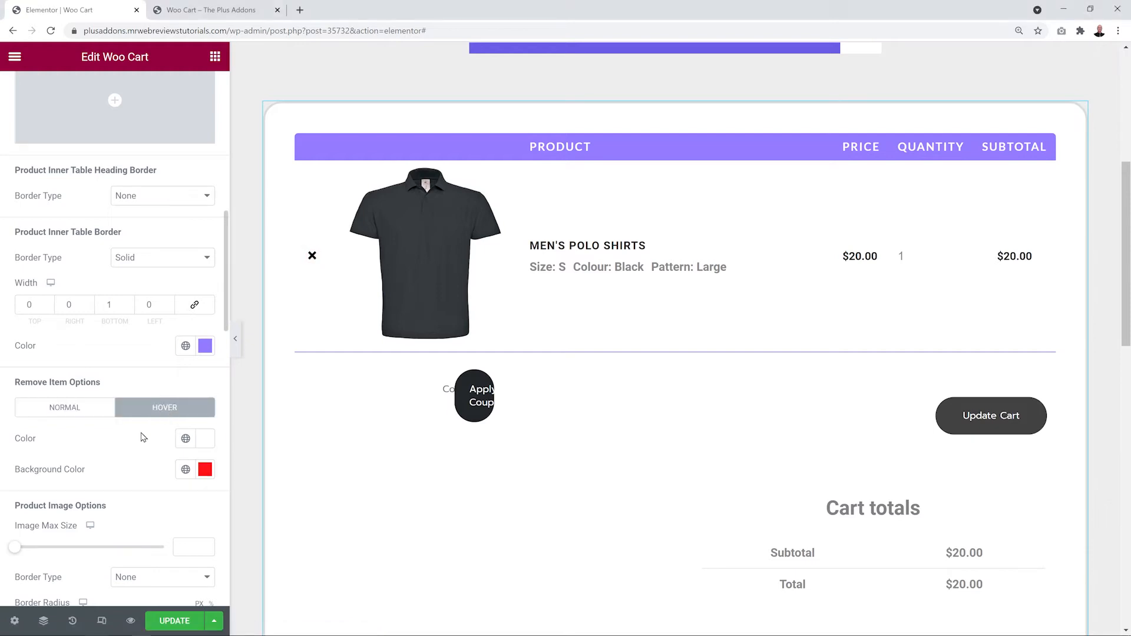
click(208, 472)
key(ctrl+v)
click(136, 477)
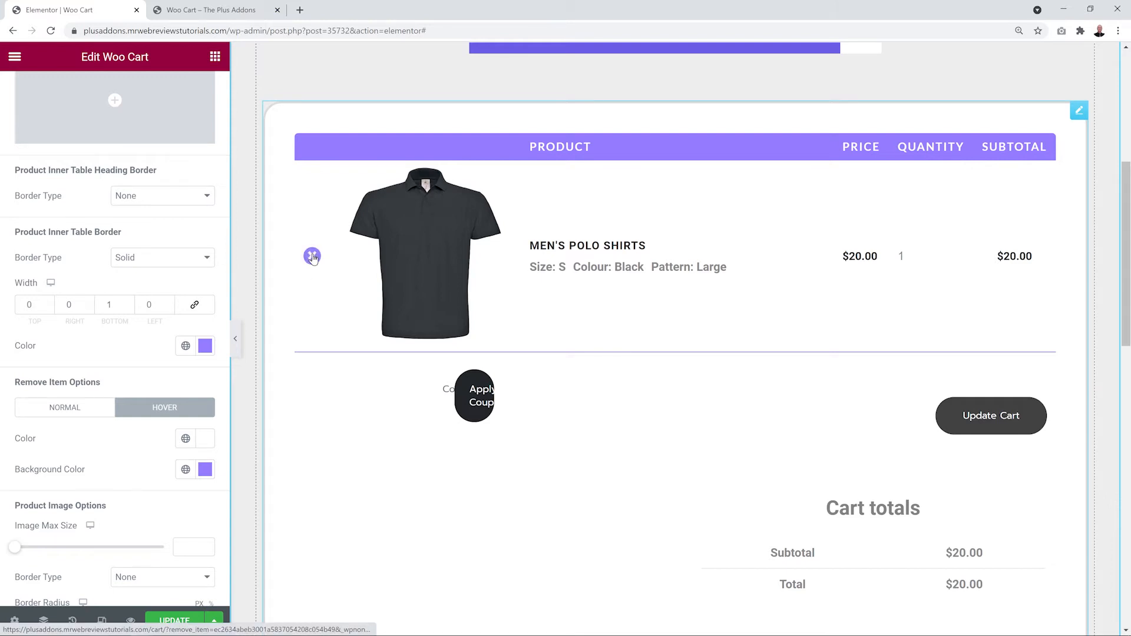
click(91, 407)
Step: Set the product image's maximum size to 176
scroll(158, 364, down, 3)
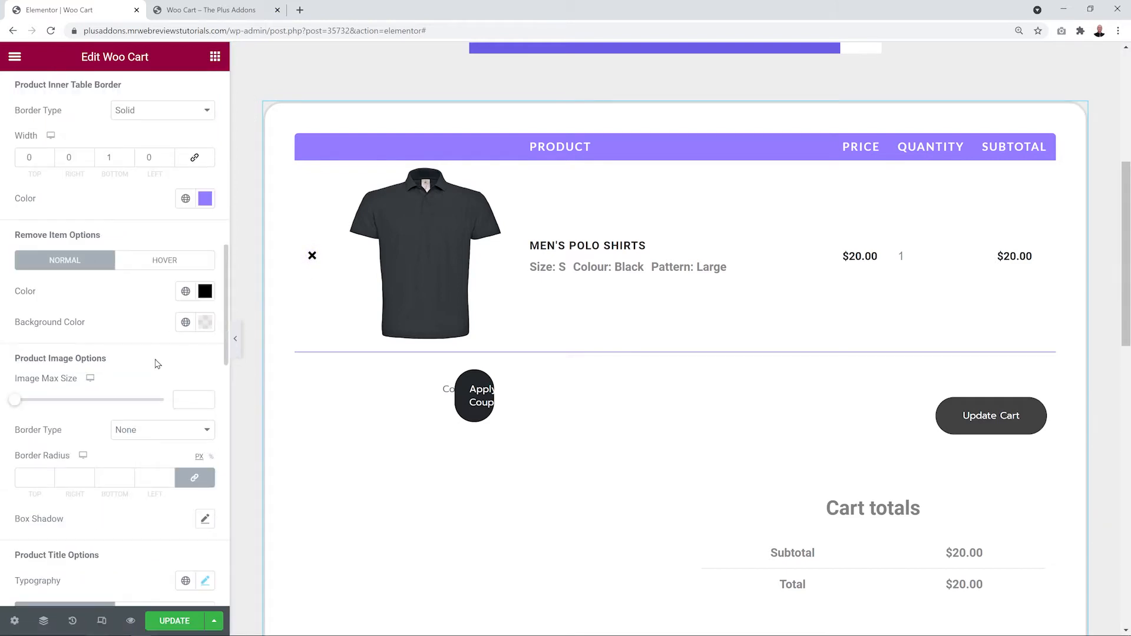
scroll(157, 363, down, 3)
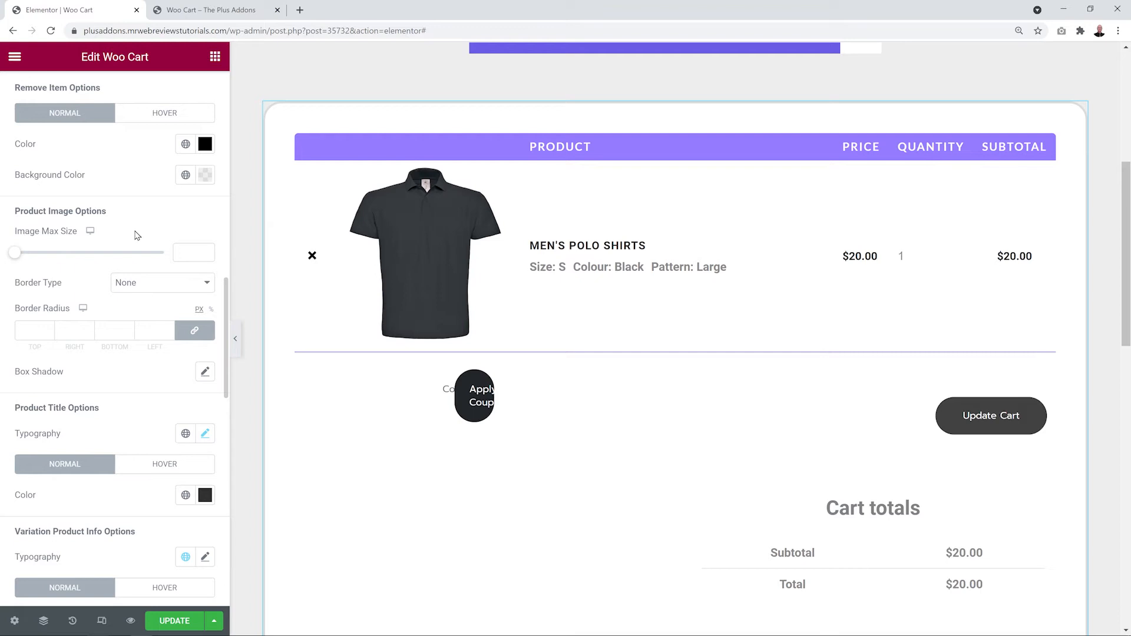
drag(15, 253, 105, 258)
Step: Try a solid 3 px border in light grey #DADADA around the product image, and set the border type back to None
click(160, 289)
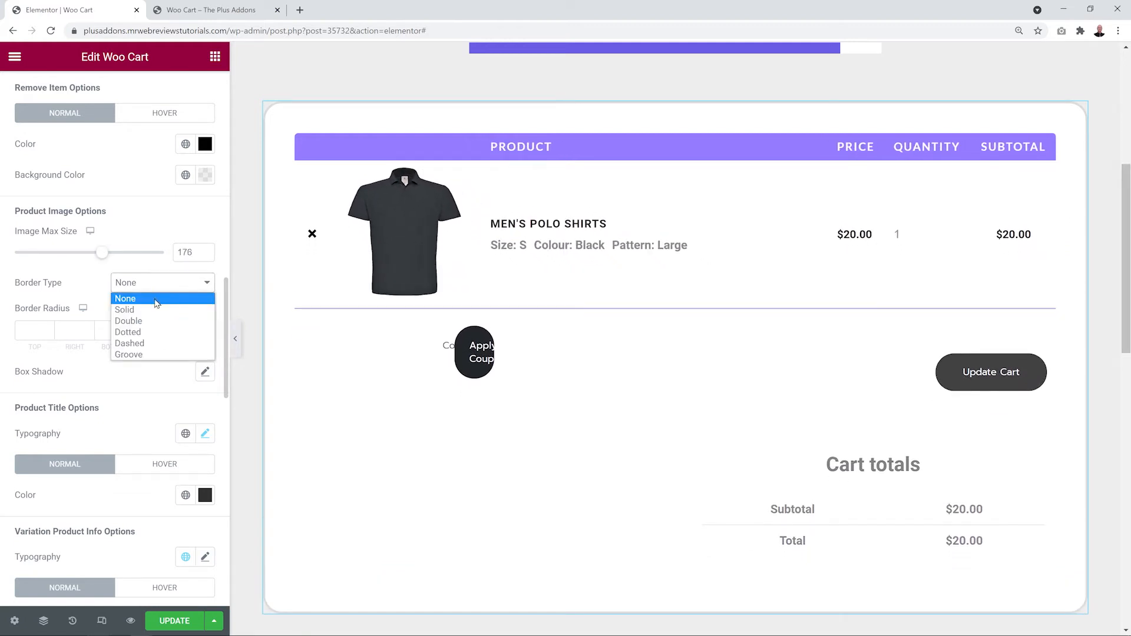
click(160, 305)
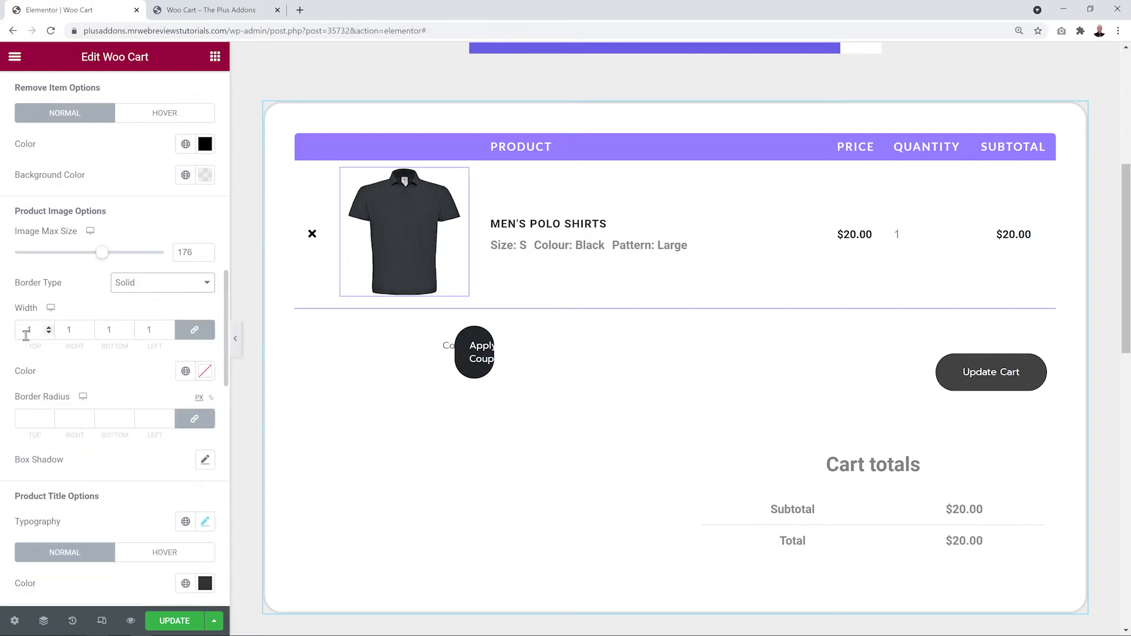
click(49, 328)
click(48, 329)
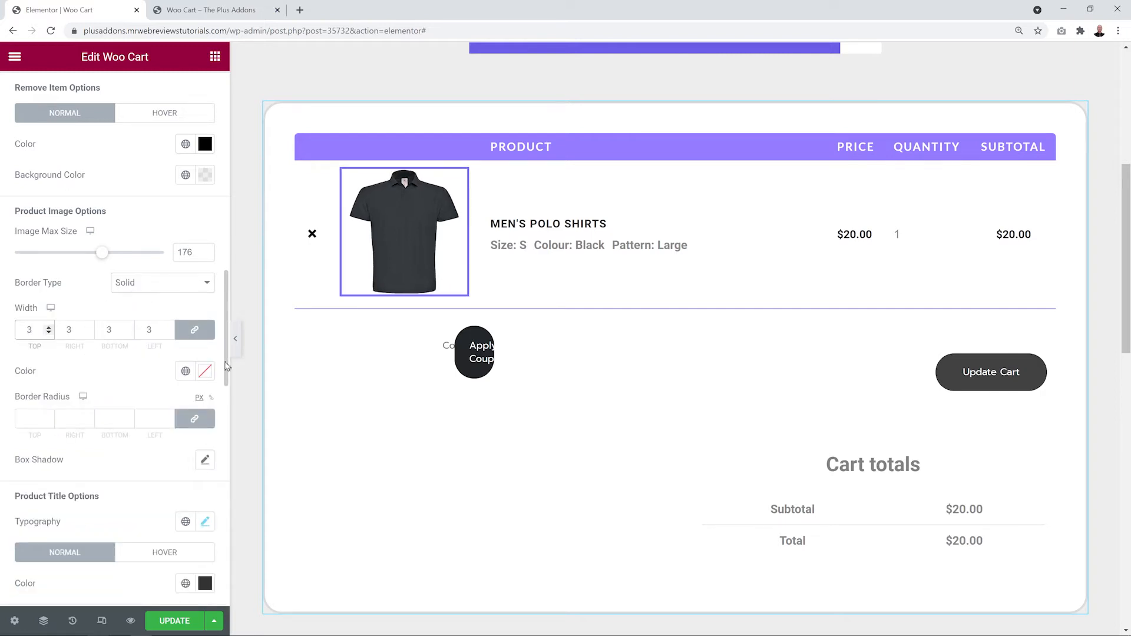
click(204, 370)
drag(142, 475, 9, 445)
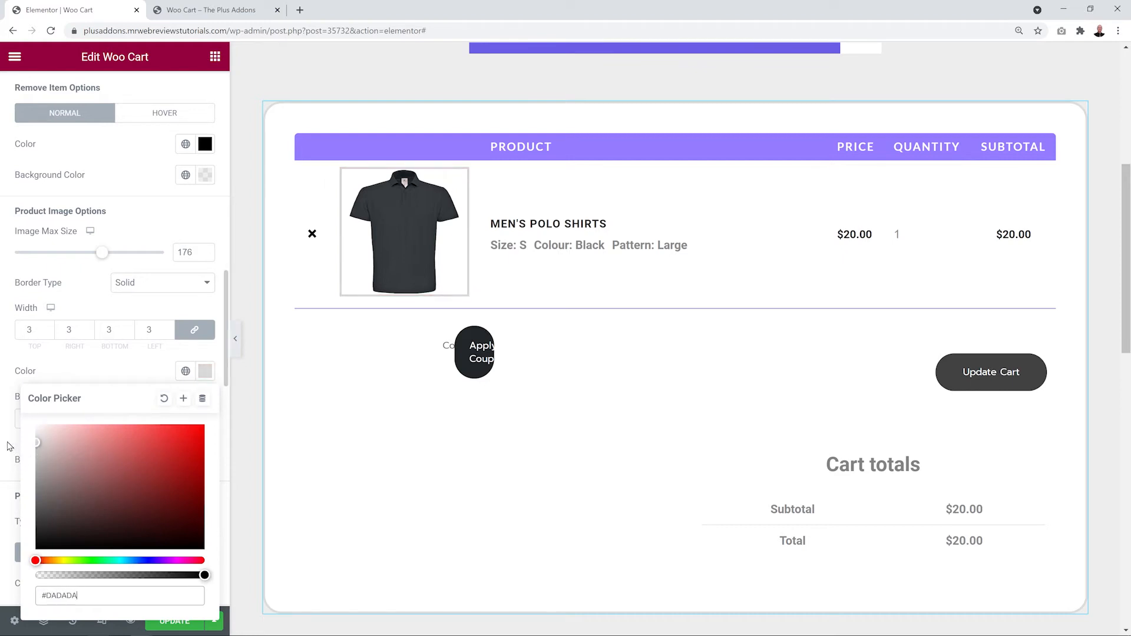
click(169, 283)
click(94, 299)
Step: Try bright blue #3200FF as the product title's normal colour and return it to black
drag(223, 316, 224, 374)
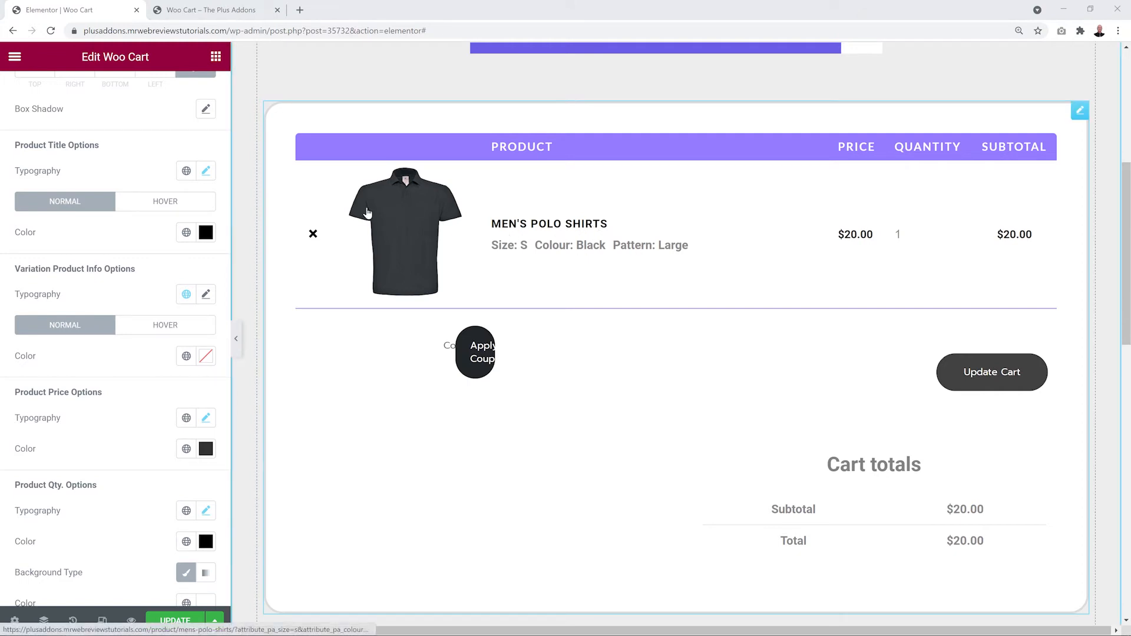
click(205, 232)
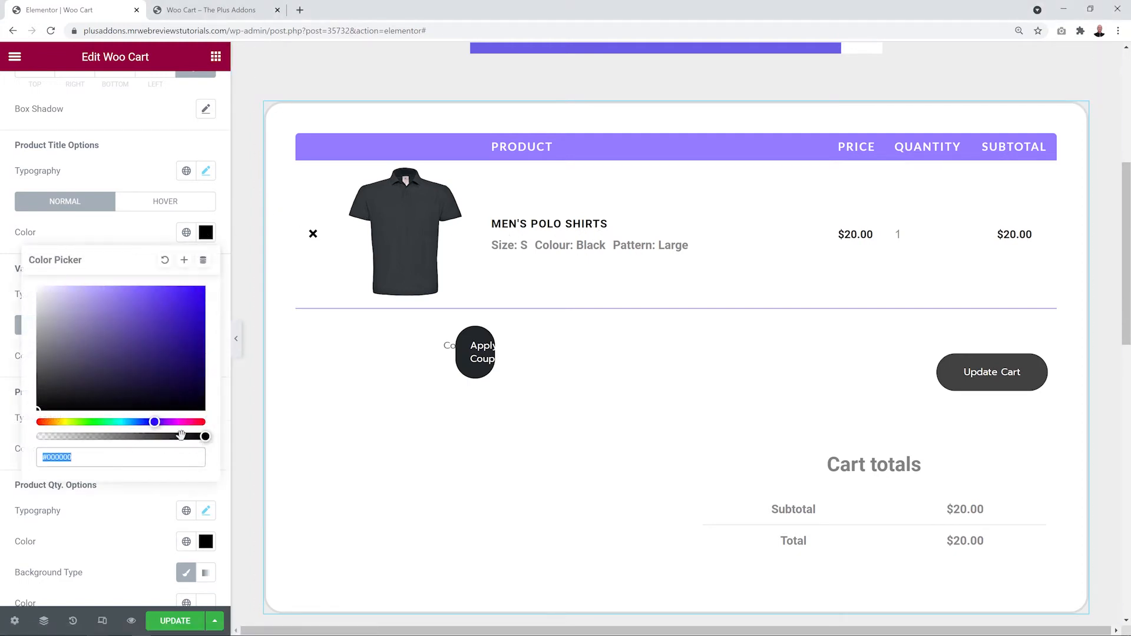
text(#3200FF)
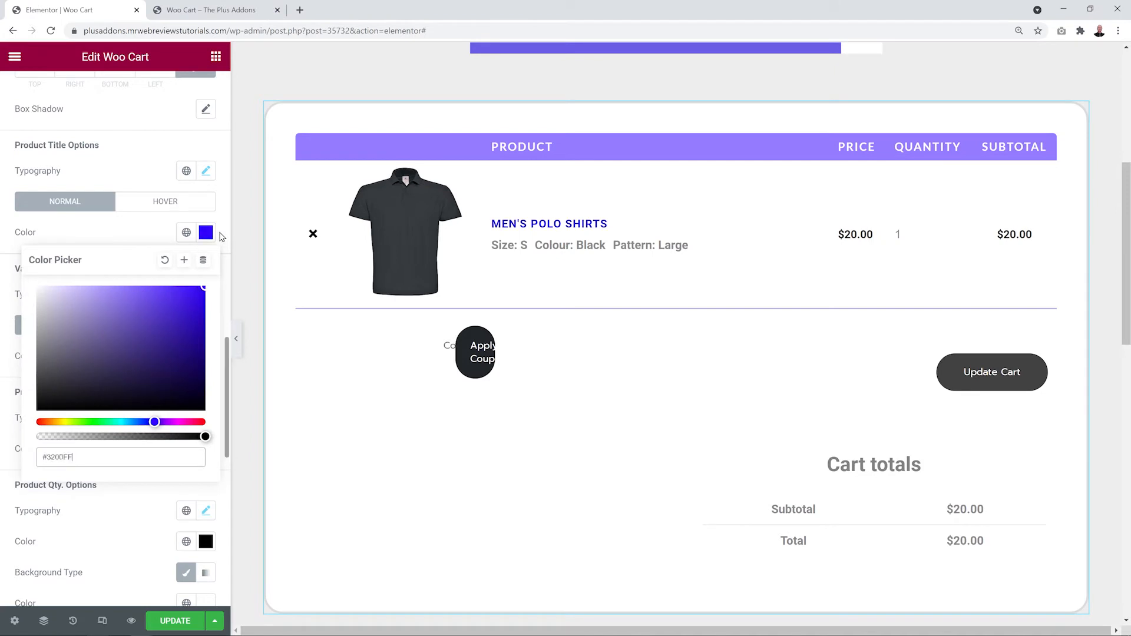
drag(95, 373, 21, 416)
click(99, 241)
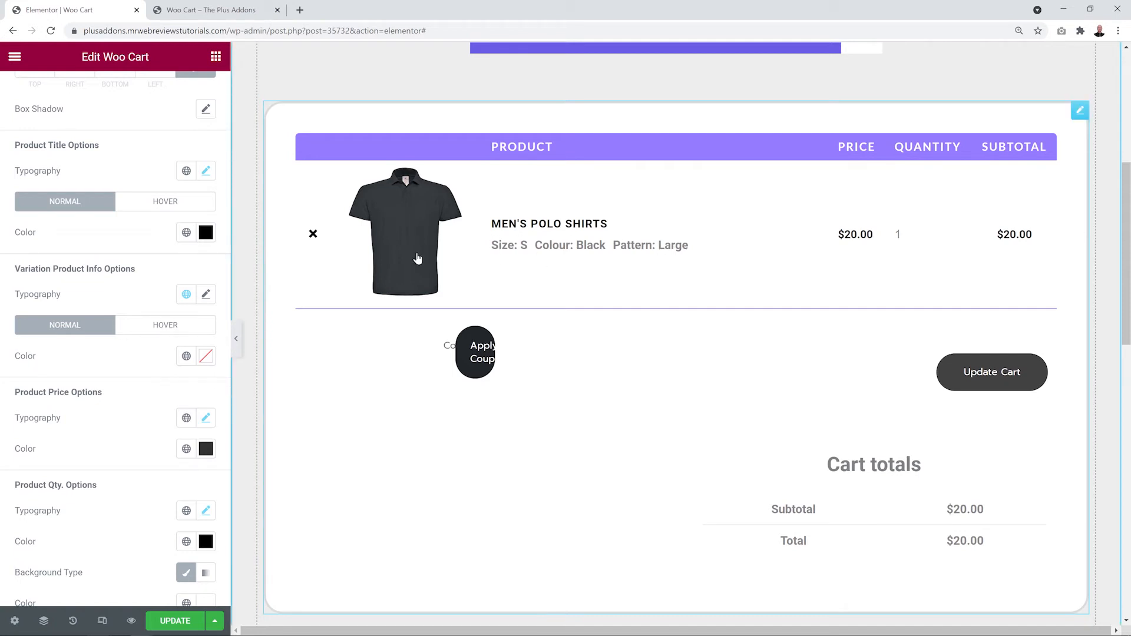
Step: Set the variation product info typography to weight 300 and size 12 px
click(205, 293)
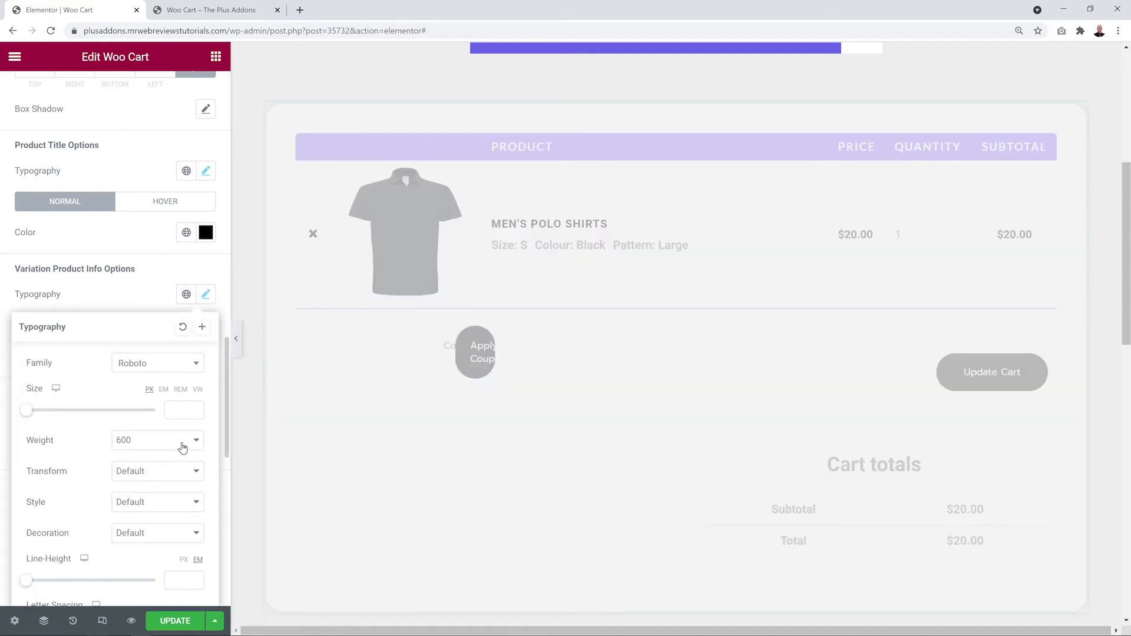
click(184, 442)
click(149, 479)
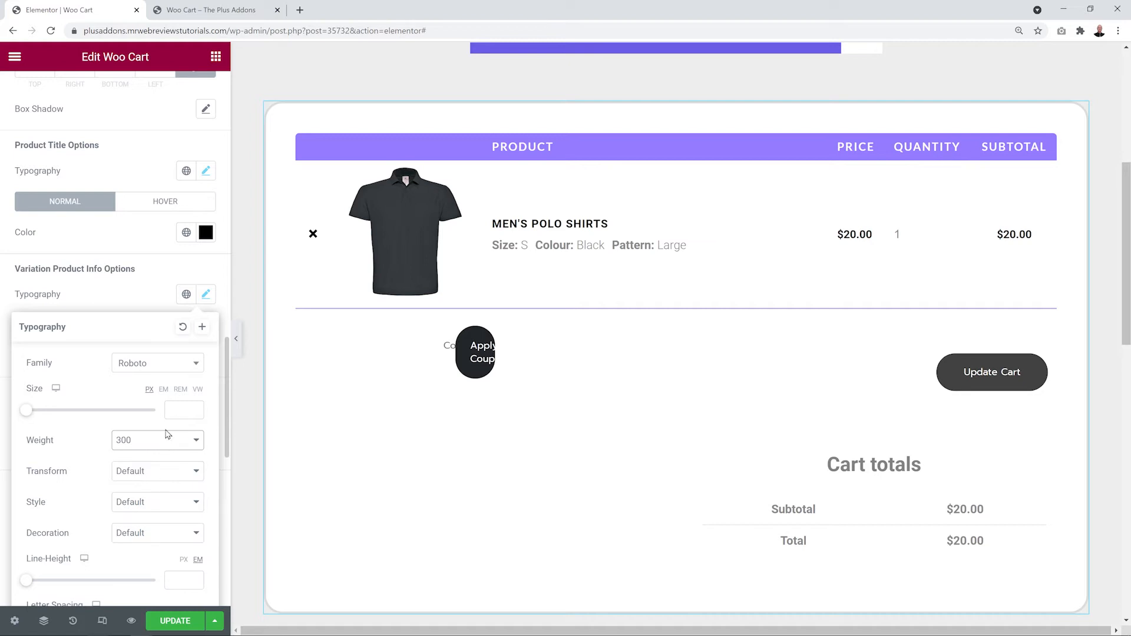
drag(30, 416, 36, 415)
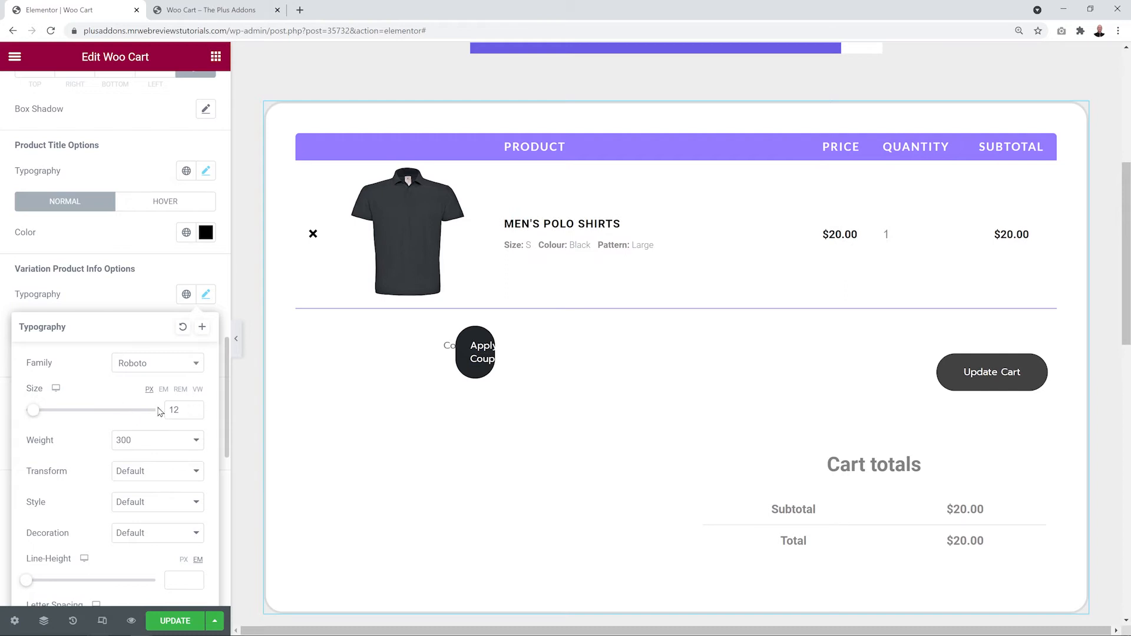
click(115, 301)
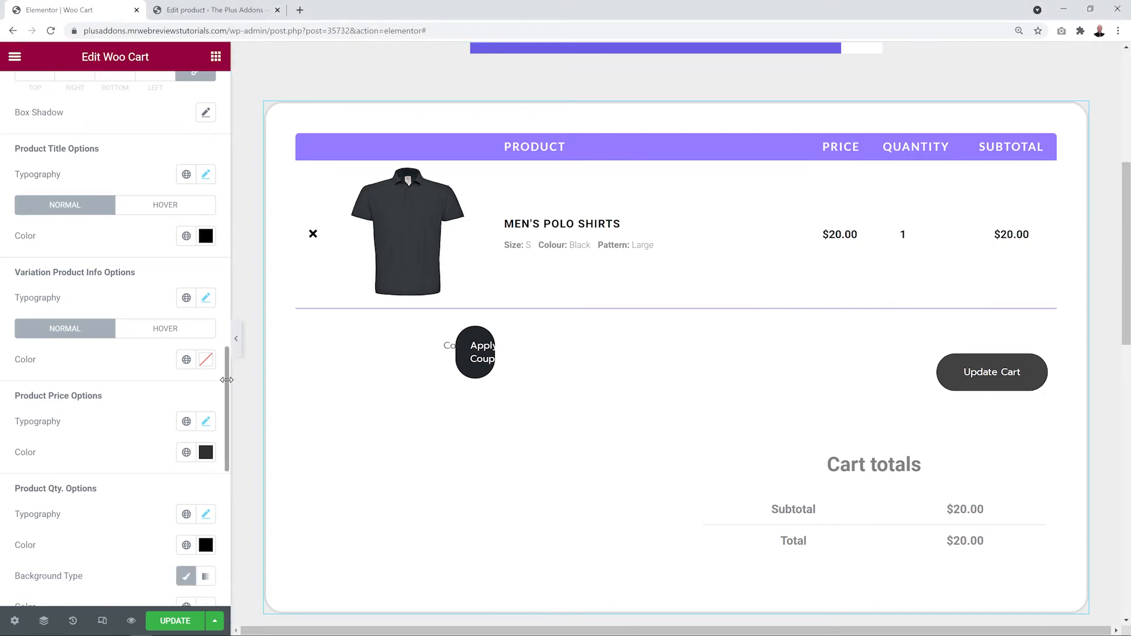
Step: Set the product quantity box's background colour to light grey #D5D5D5
scroll(229, 441, down, 4)
drag(227, 440, 226, 470)
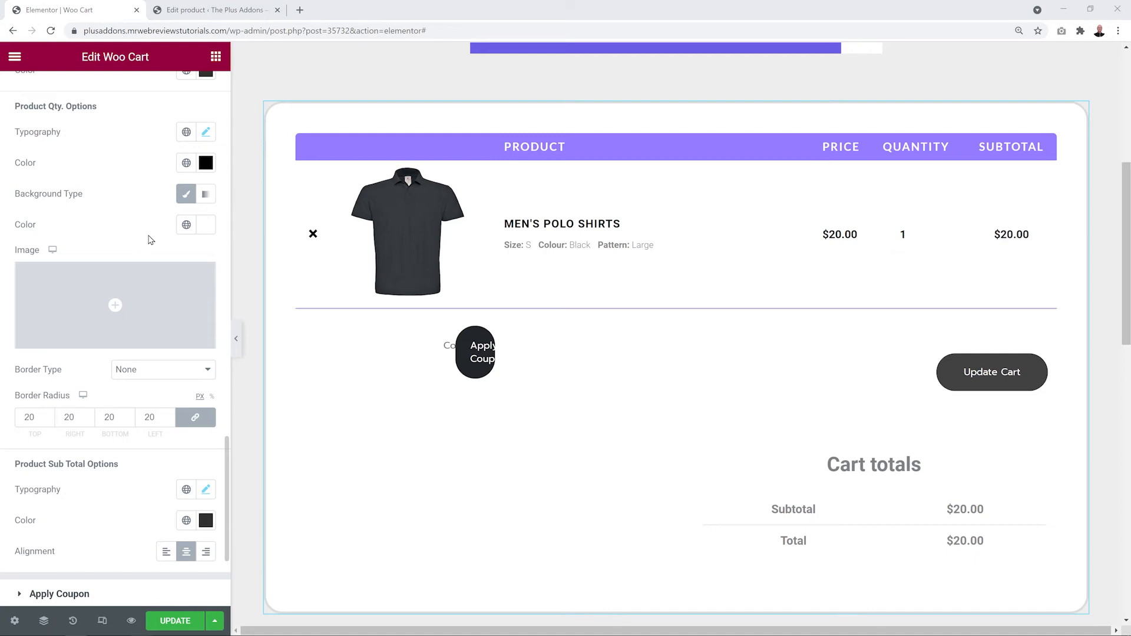
click(205, 224)
drag(92, 307, 23, 303)
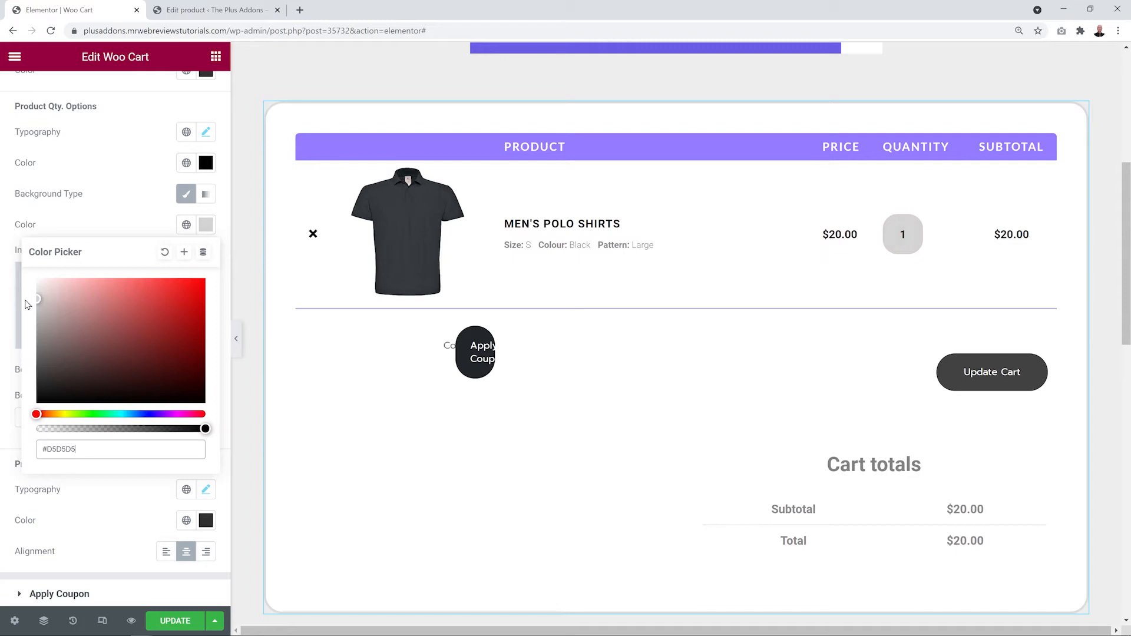
click(108, 221)
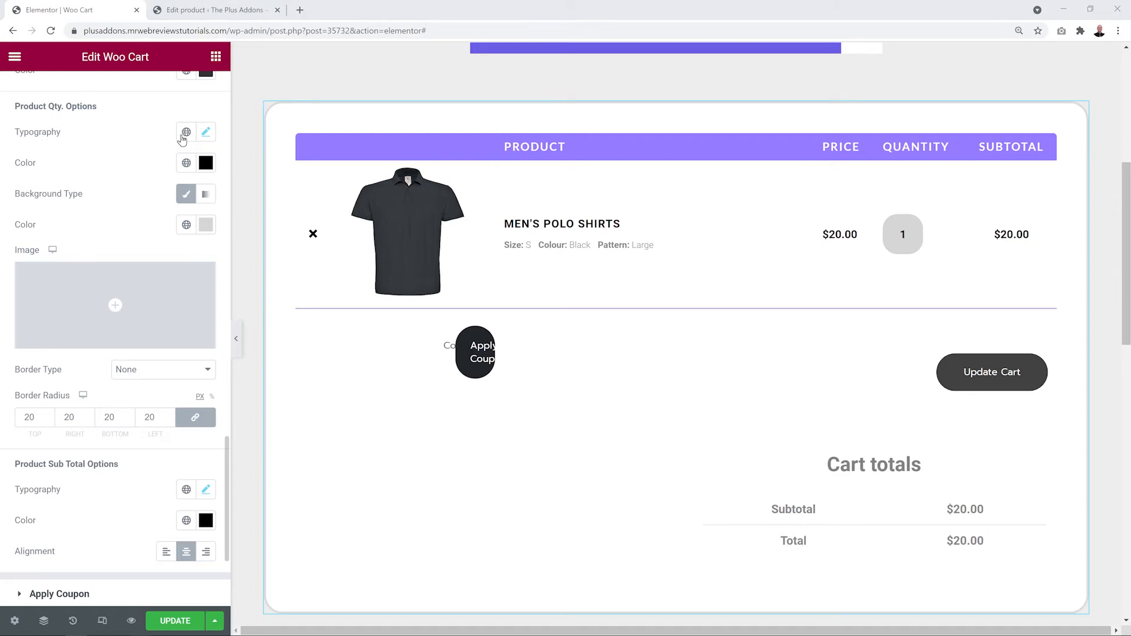
Step: Give the product quantity box a solid 1 px border in mid-grey
click(132, 369)
click(132, 398)
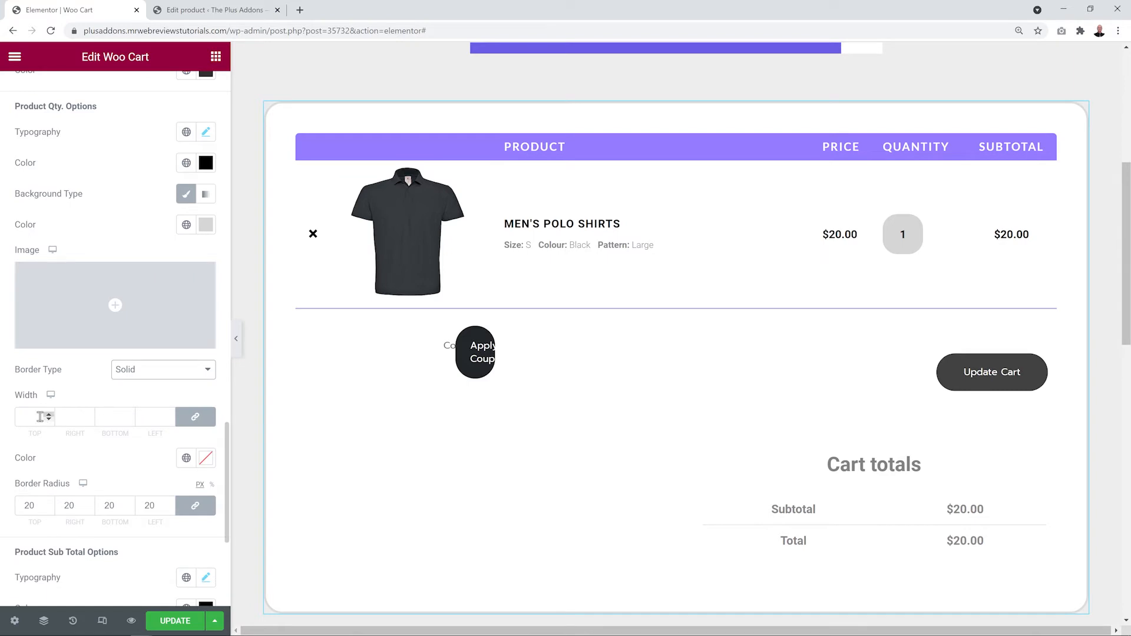
click(205, 459)
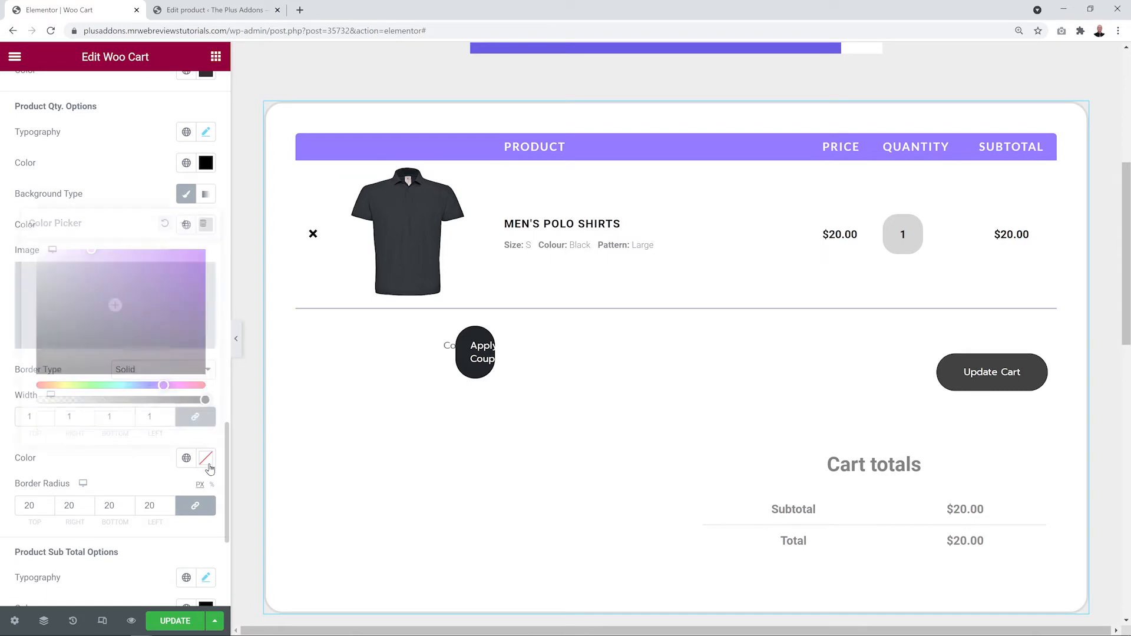
mouse_move(52, 276)
mouse_down()
mouse_move(18, 282)
mouse_move(17, 294)
mouse_up()
click(120, 470)
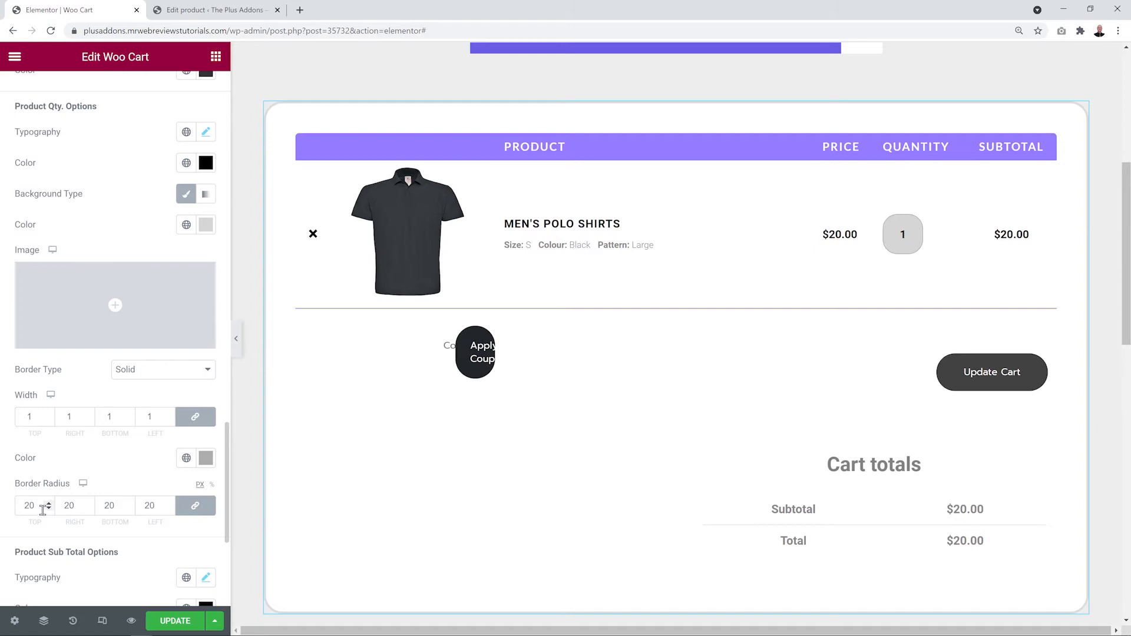
Step: Set the product quantity box's border radius to 15 px on all corners
drag(35, 505, 3, 512)
text(1)
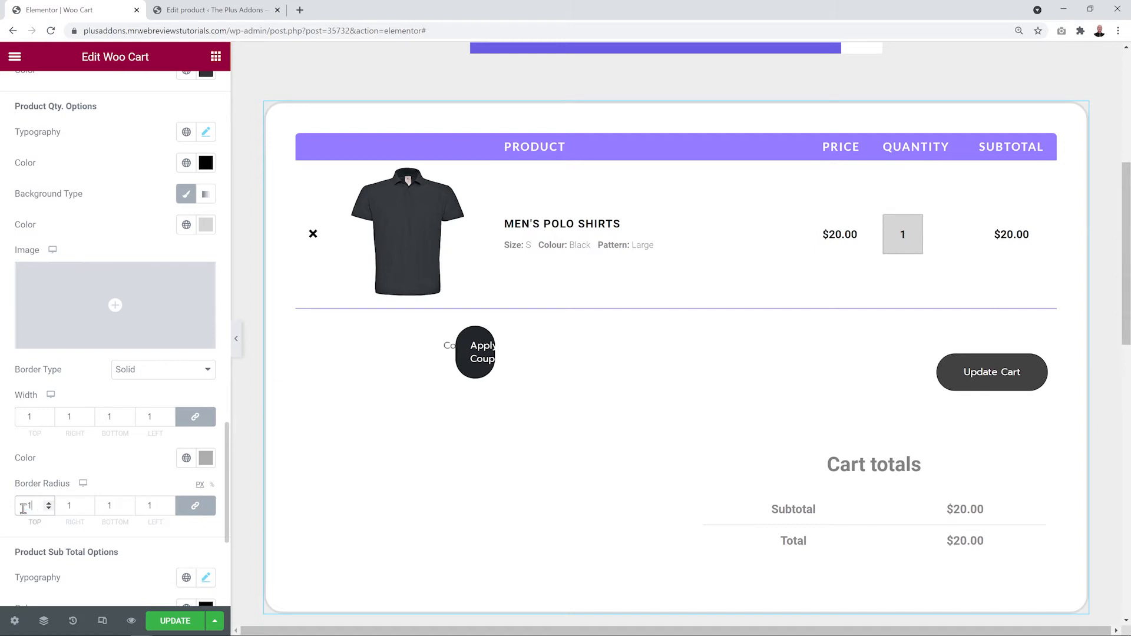
text(5)
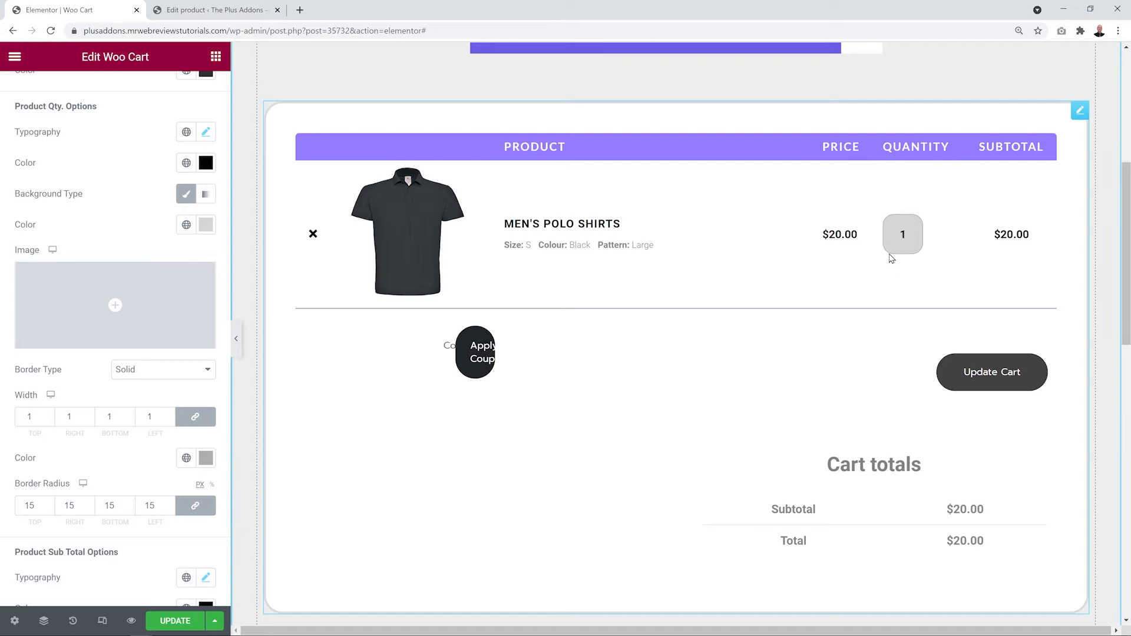
Step: Set the coupon code field's normal background colour to light grey in the Apply Coupon styles
scroll(102, 395, down, 3)
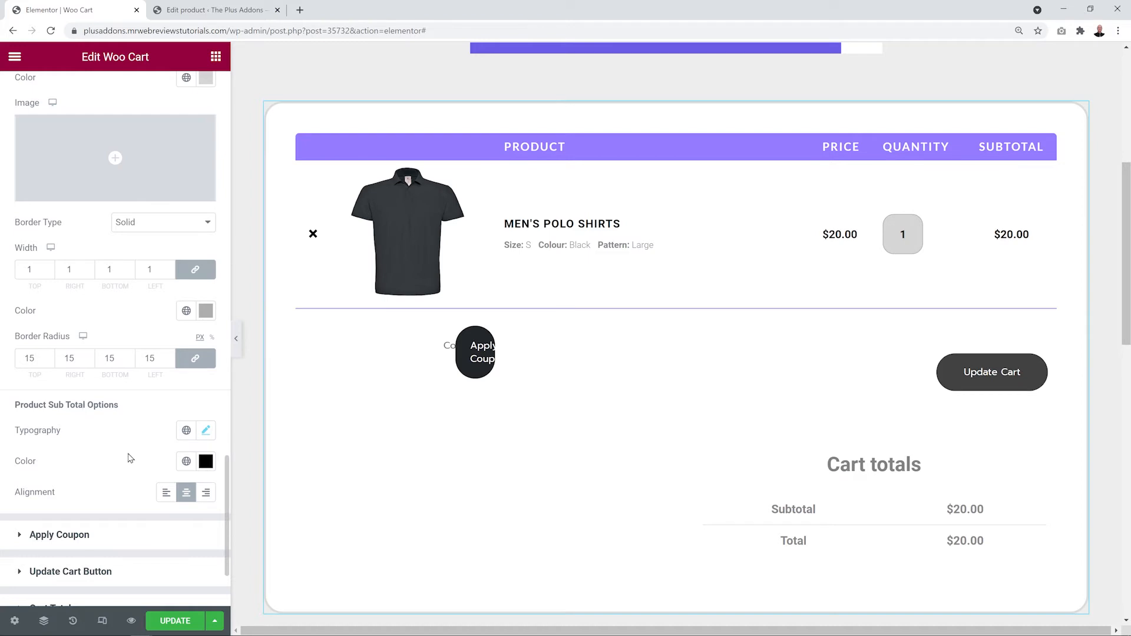
scroll(130, 458, down, 2)
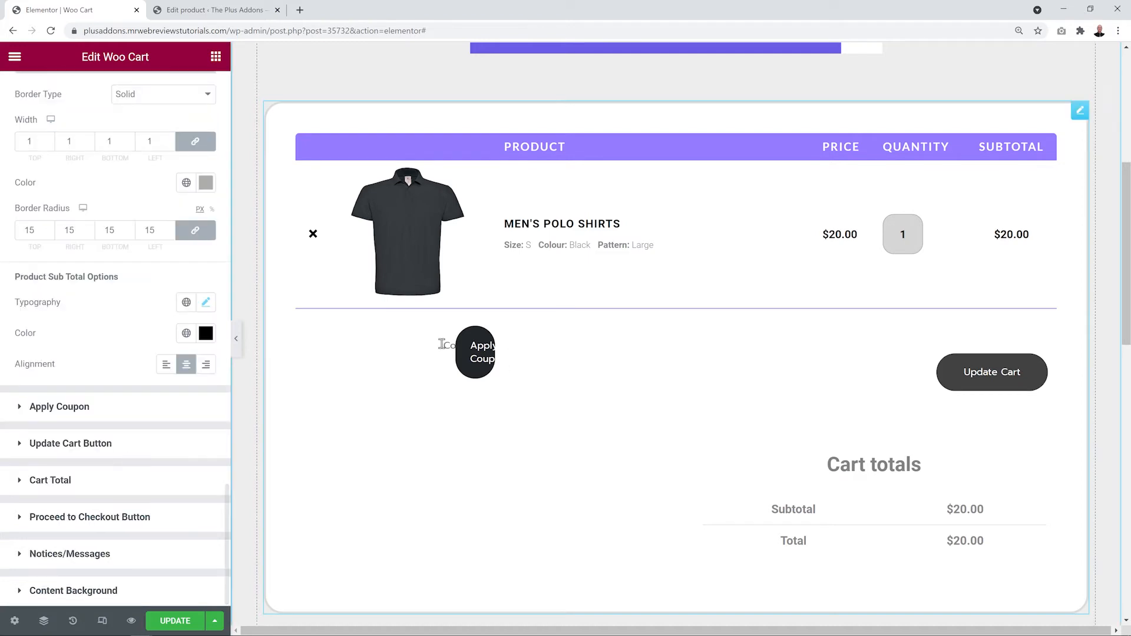
click(83, 408)
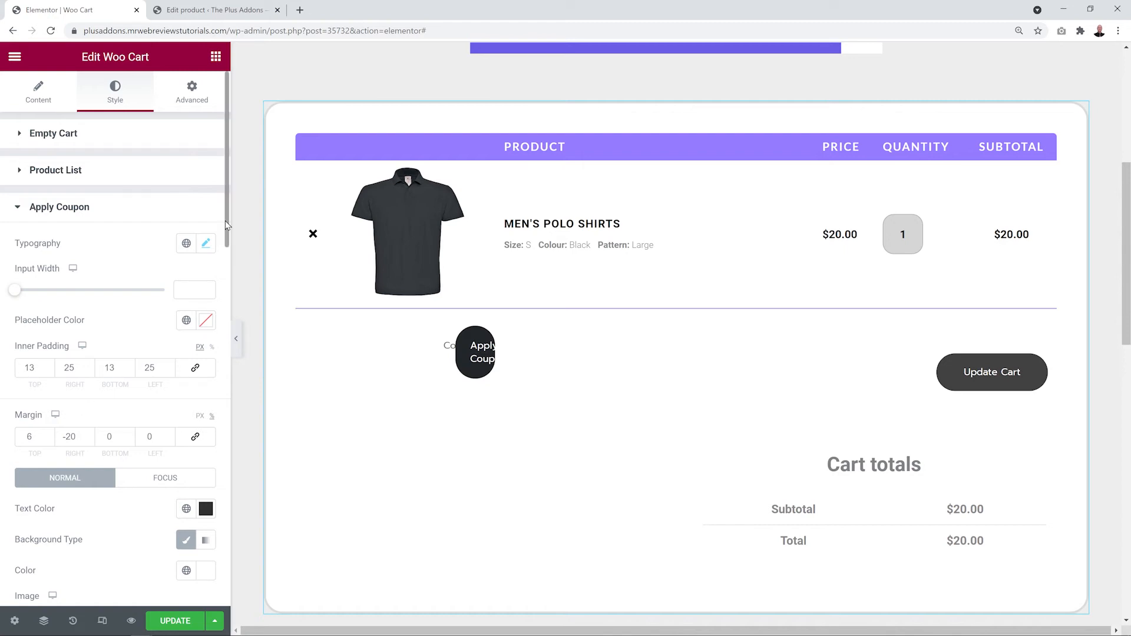
drag(226, 223, 224, 322)
scroll(130, 426, up, 3)
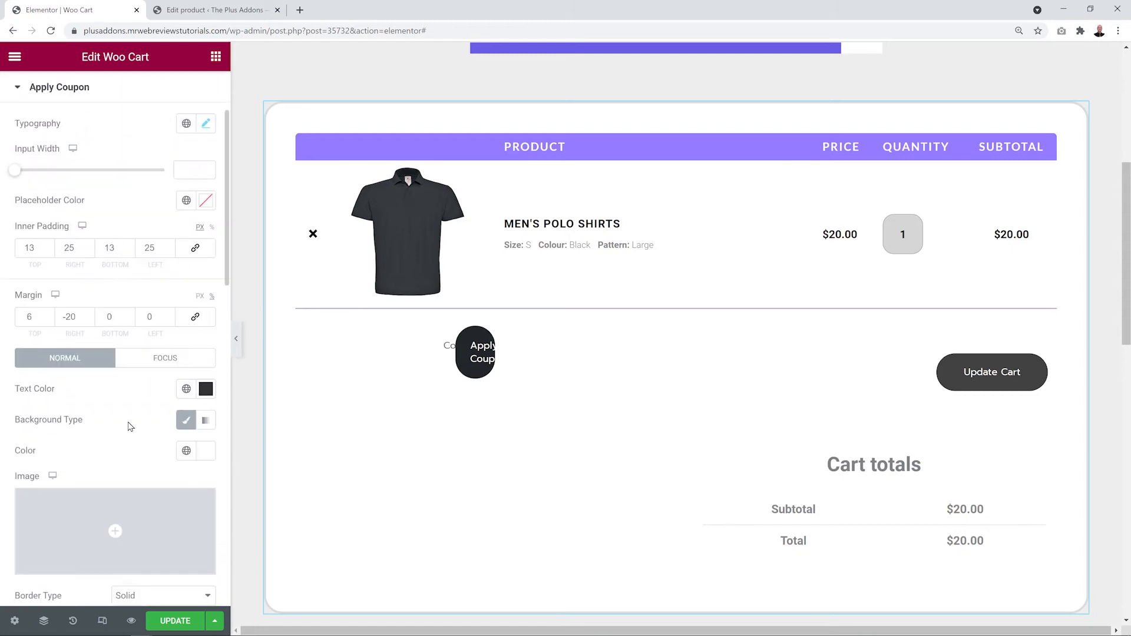
click(205, 451)
drag(52, 274, 12, 264)
click(122, 454)
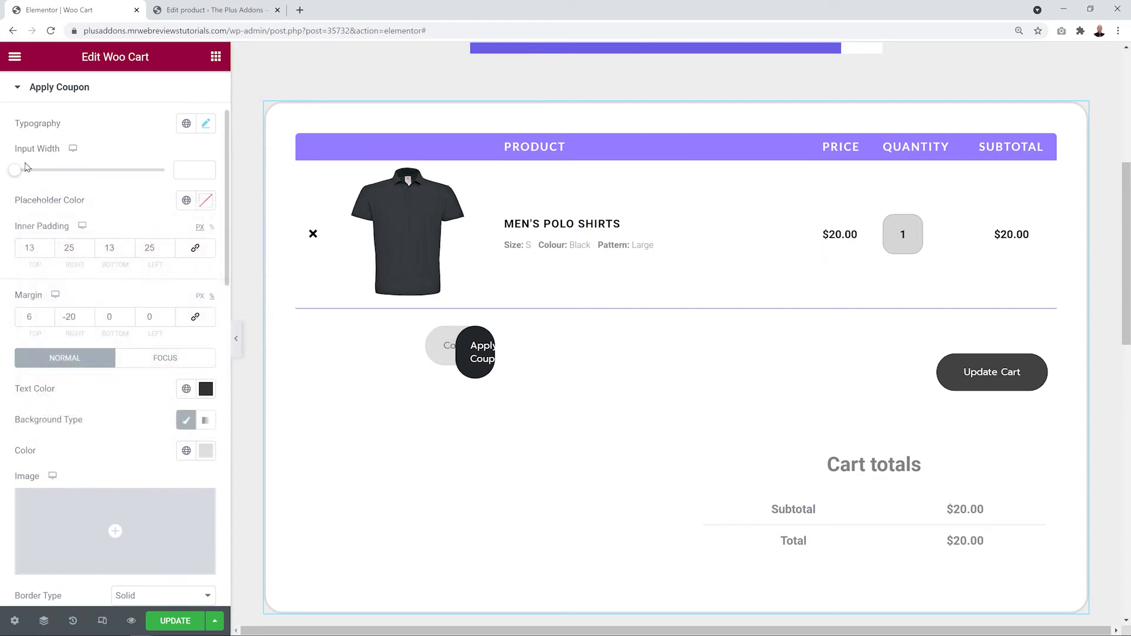
Step: Set the coupon code field's input width to 207 and the Apply Coupon button's width to 46%
drag(15, 173, 78, 176)
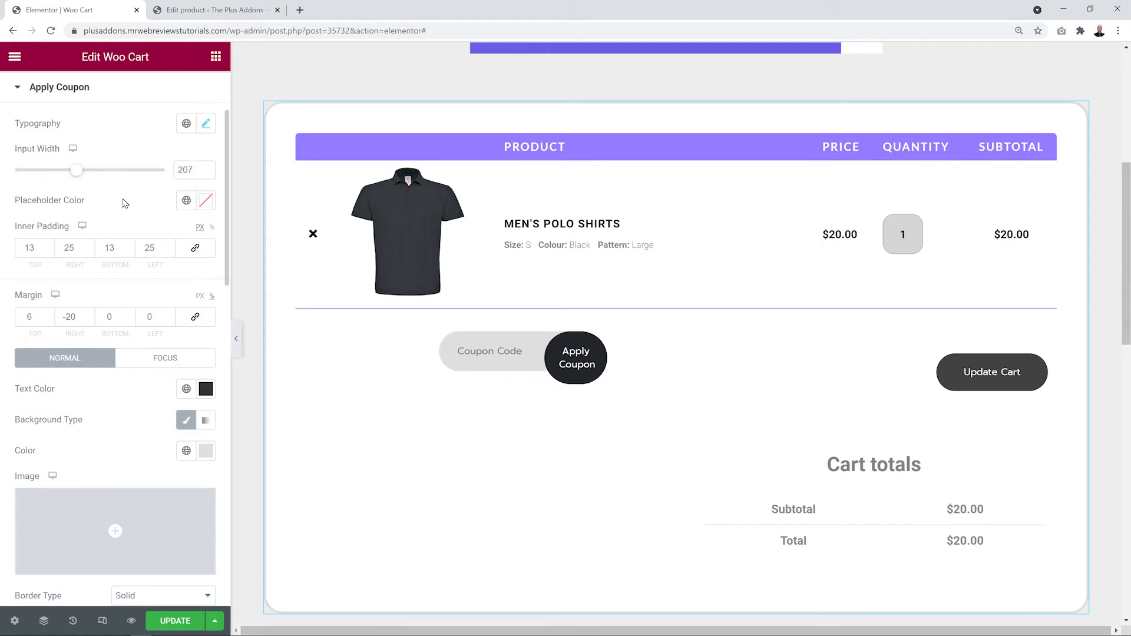
drag(225, 237, 228, 439)
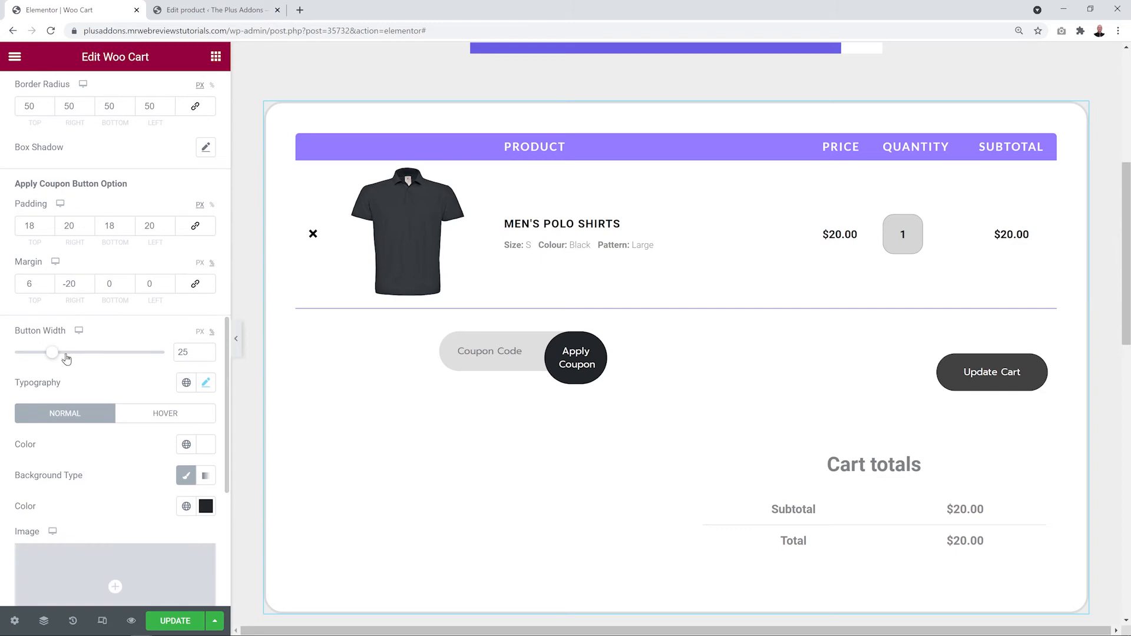
drag(53, 353, 102, 356)
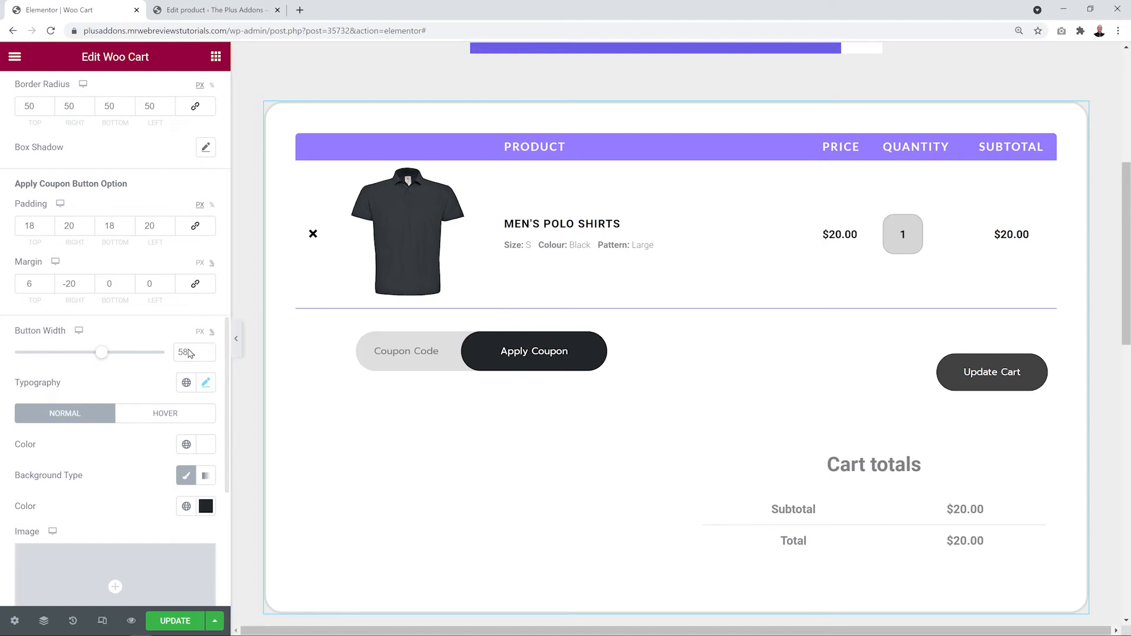
drag(103, 361, 86, 360)
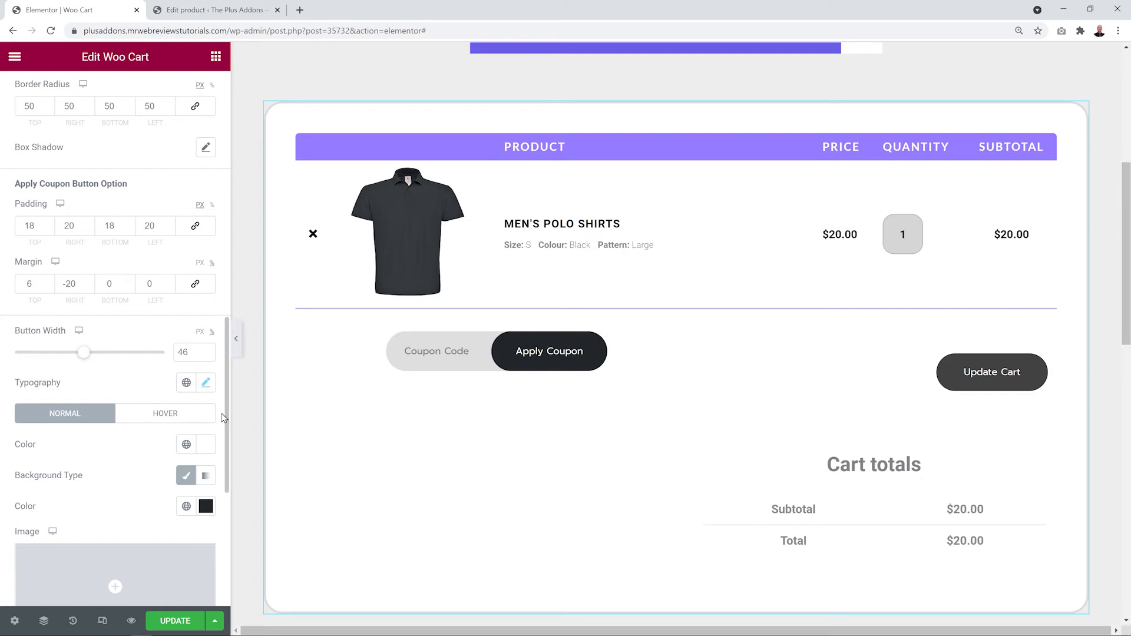
Step: Widen the coupon code field to an input width of 280
scroll(230, 353, up, 4)
scroll(231, 343, up, 5)
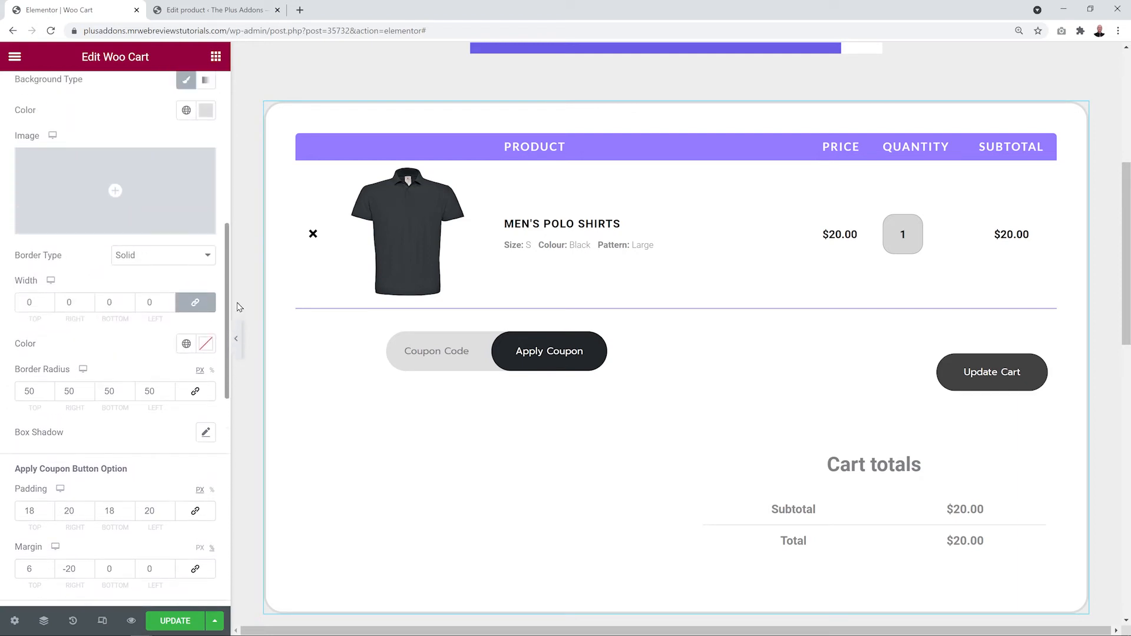
scroll(232, 255, up, 3)
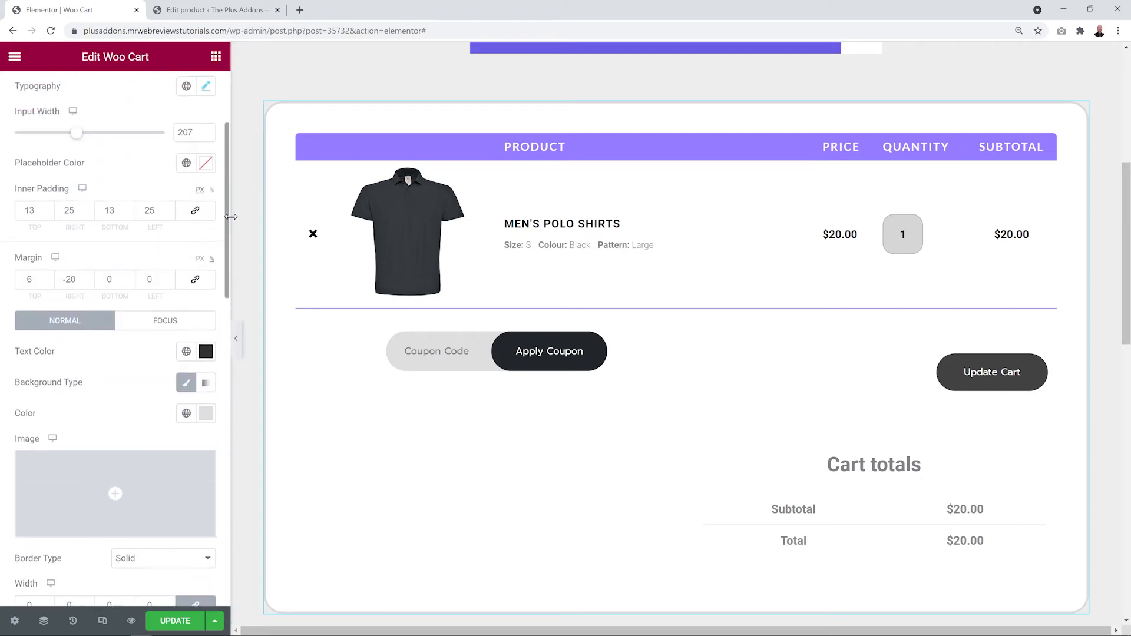
drag(75, 163, 98, 172)
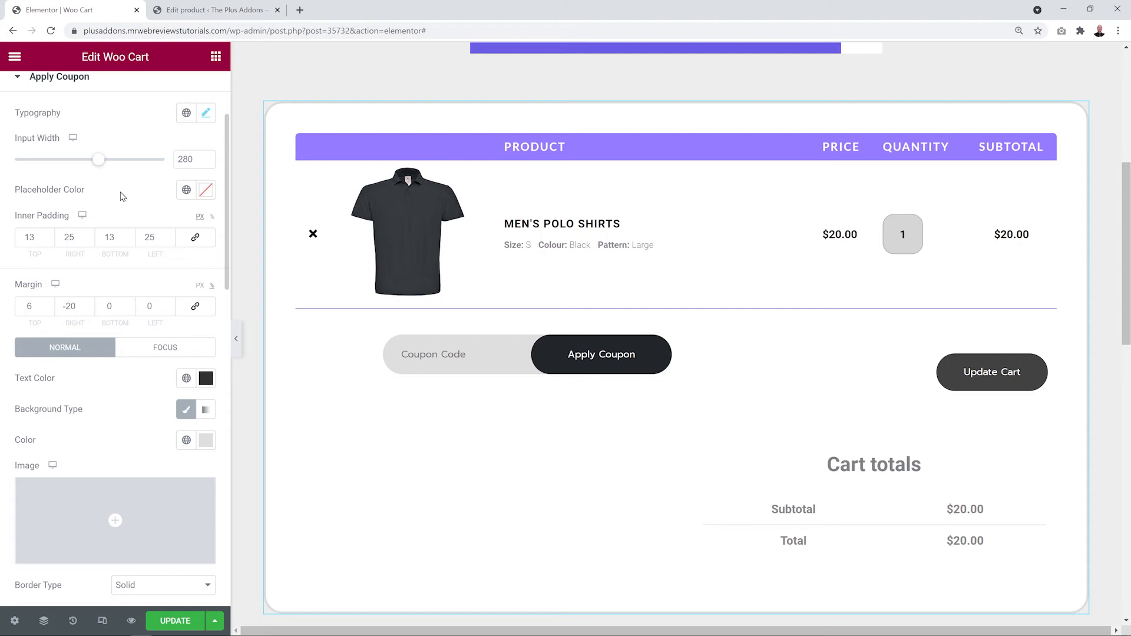
Step: Try a right margin of 0 on the coupon code field and set it back to -20
scroll(122, 196, up, 1)
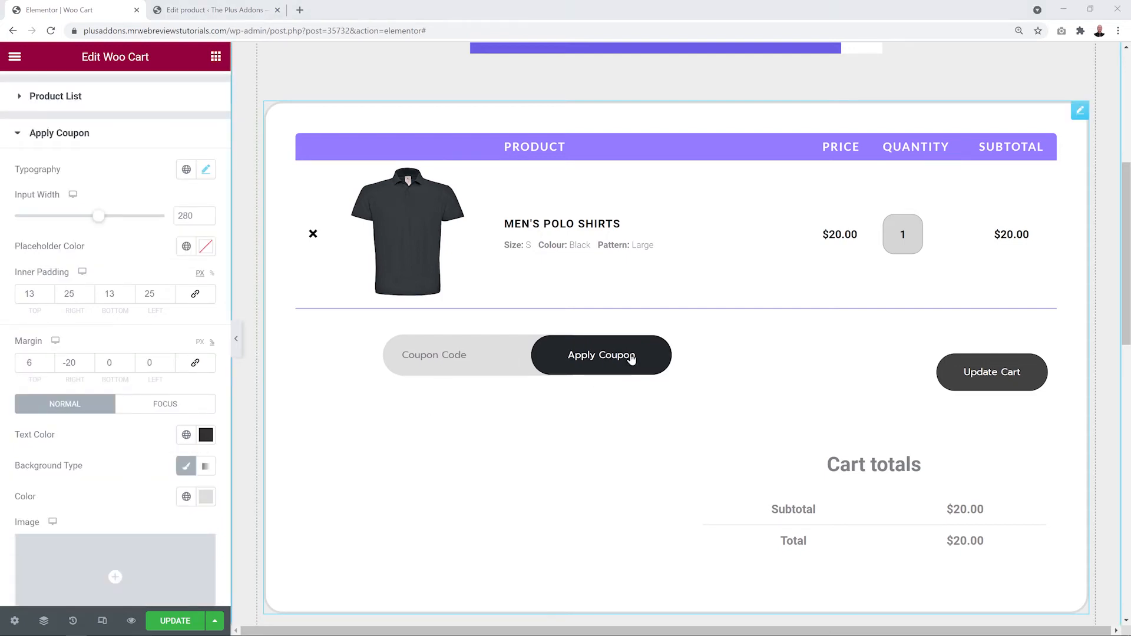
drag(82, 361, 56, 365)
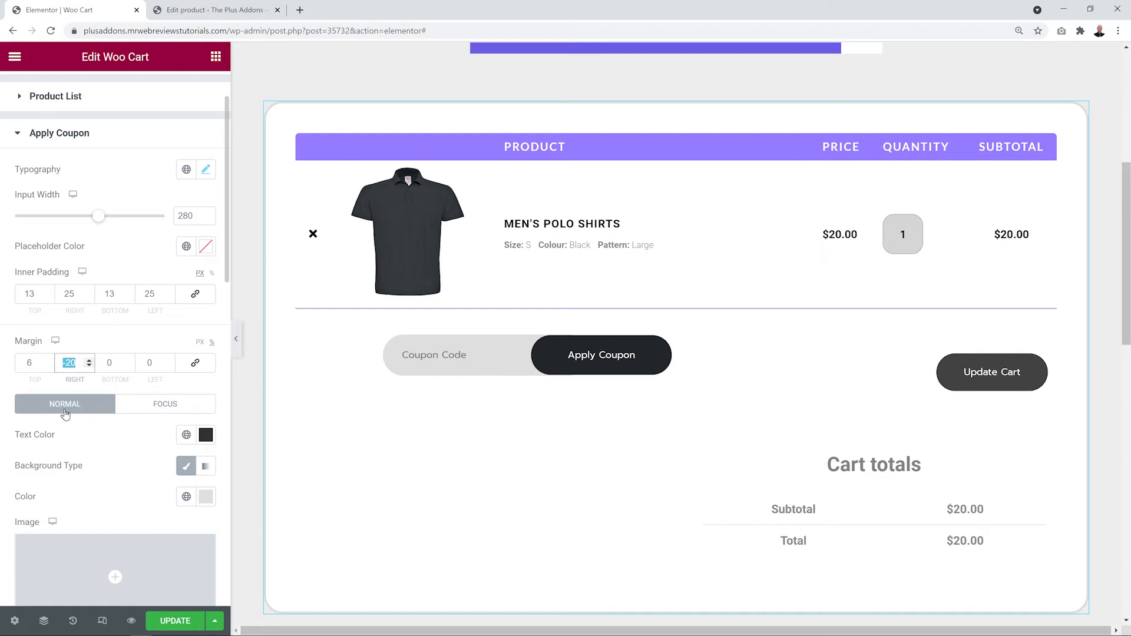
text(0)
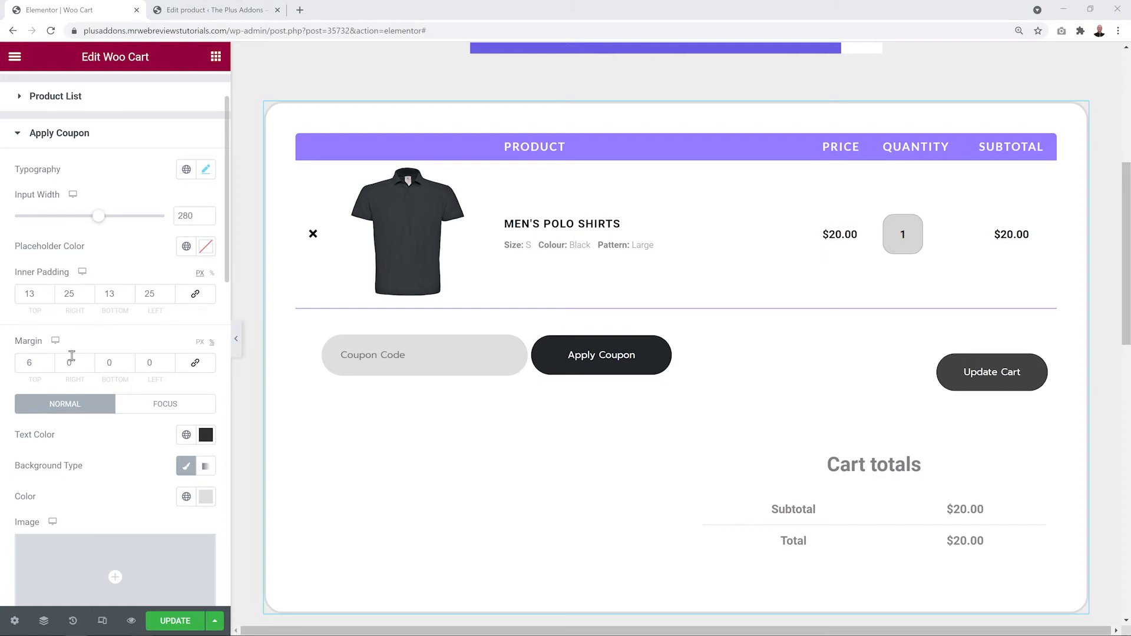
double_click(78, 361)
text(-20)
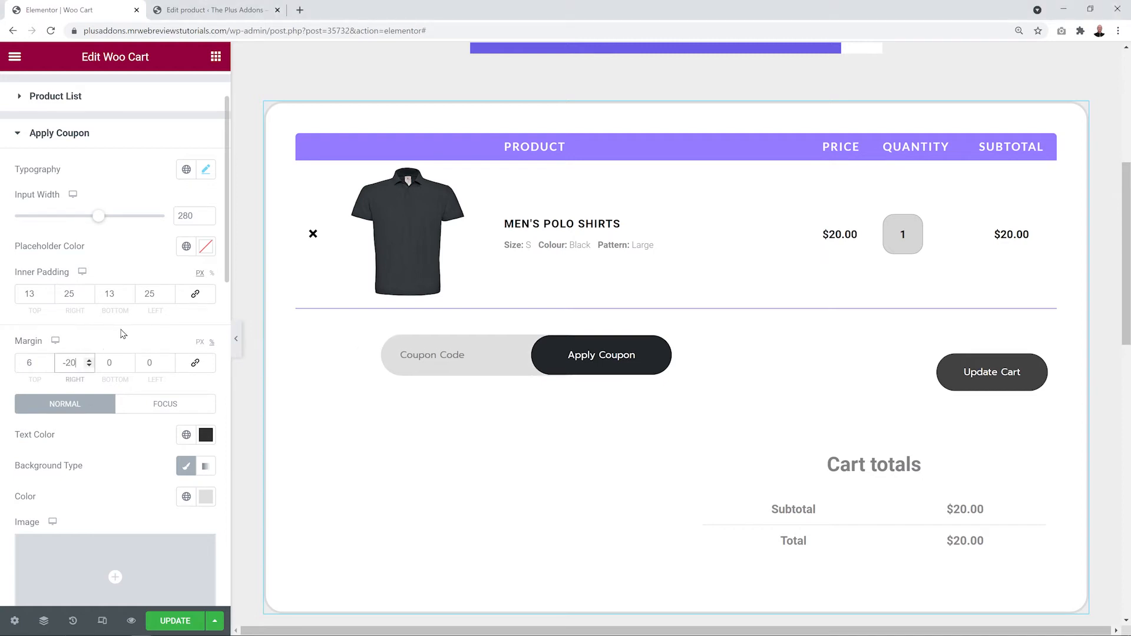
Step: Set the Apply Coupon button's top and left border radius values to 0 to square off its left side
scroll(122, 334, down, 6)
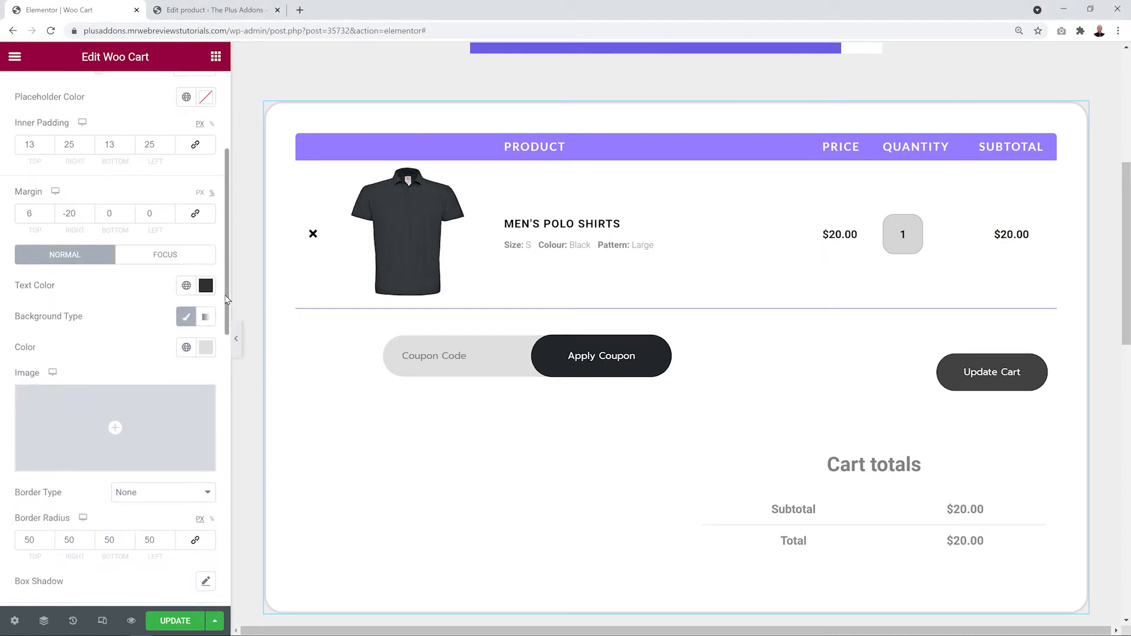
drag(224, 372, 220, 503)
scroll(220, 503, down, 1)
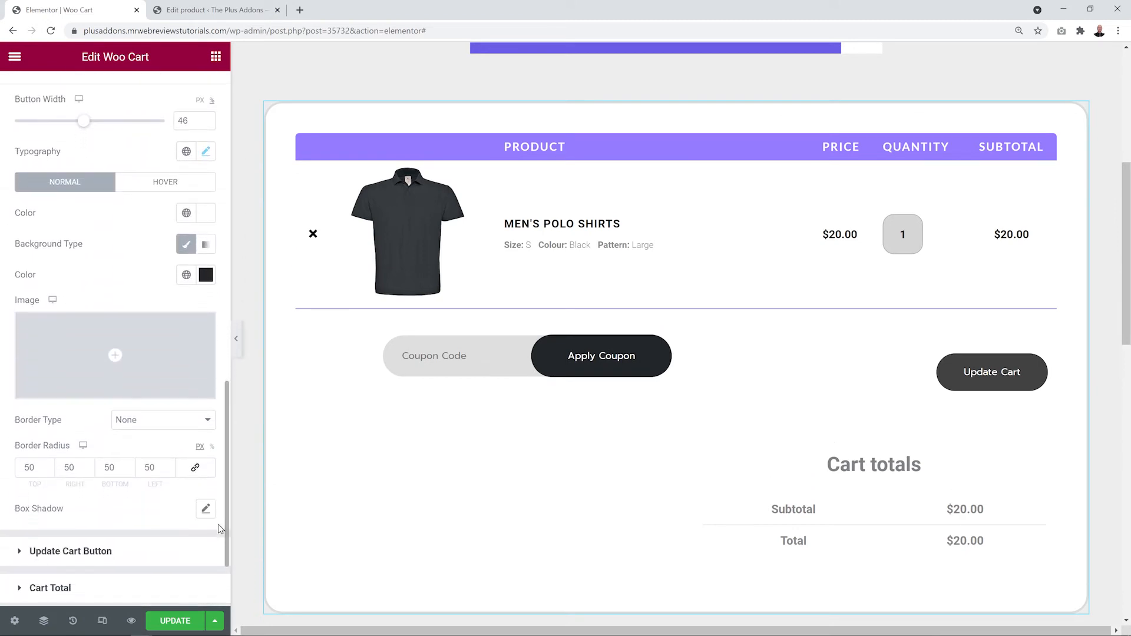
double_click(27, 469)
text(0)
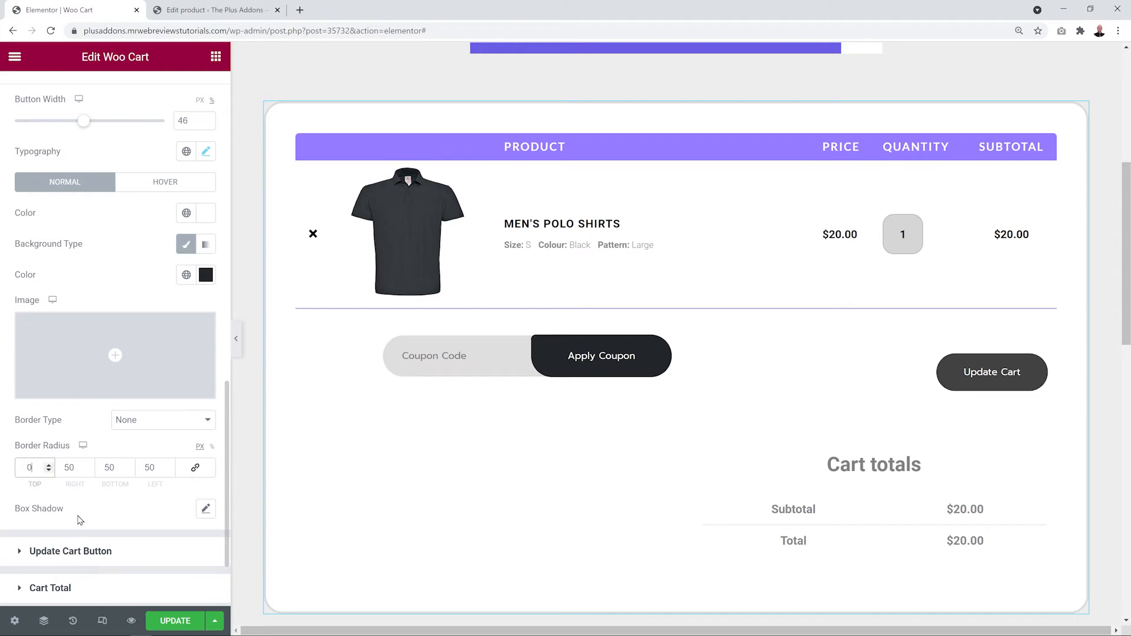
double_click(152, 467)
text(0)
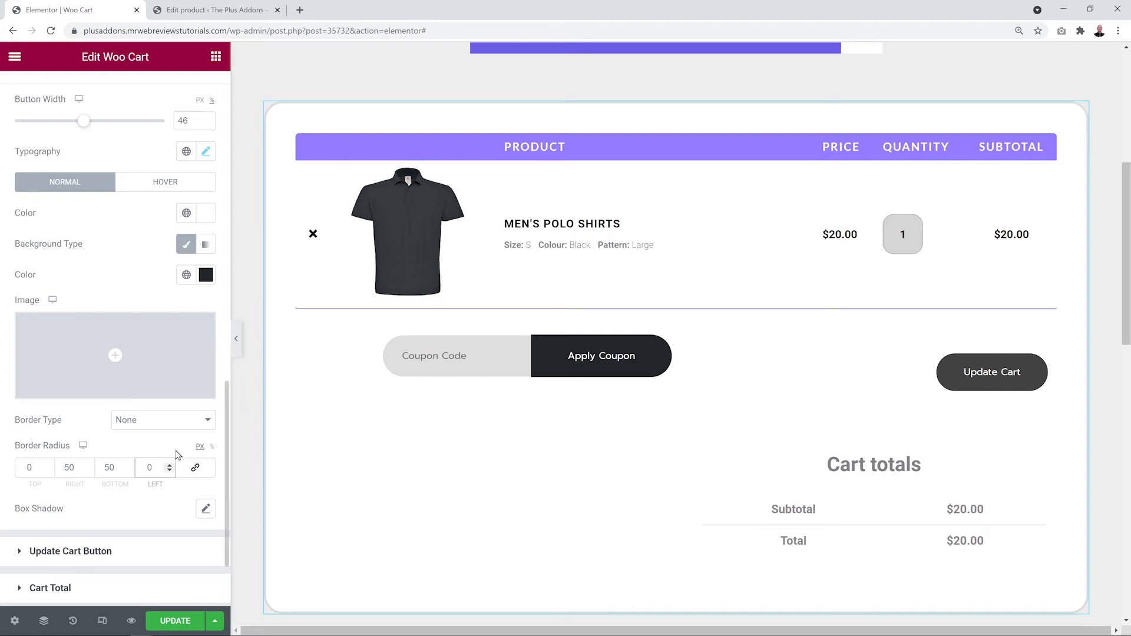
Step: Give the coupon code field a dashed black #000000 border with a width of 2 on all sides
scroll(178, 455, up, 5)
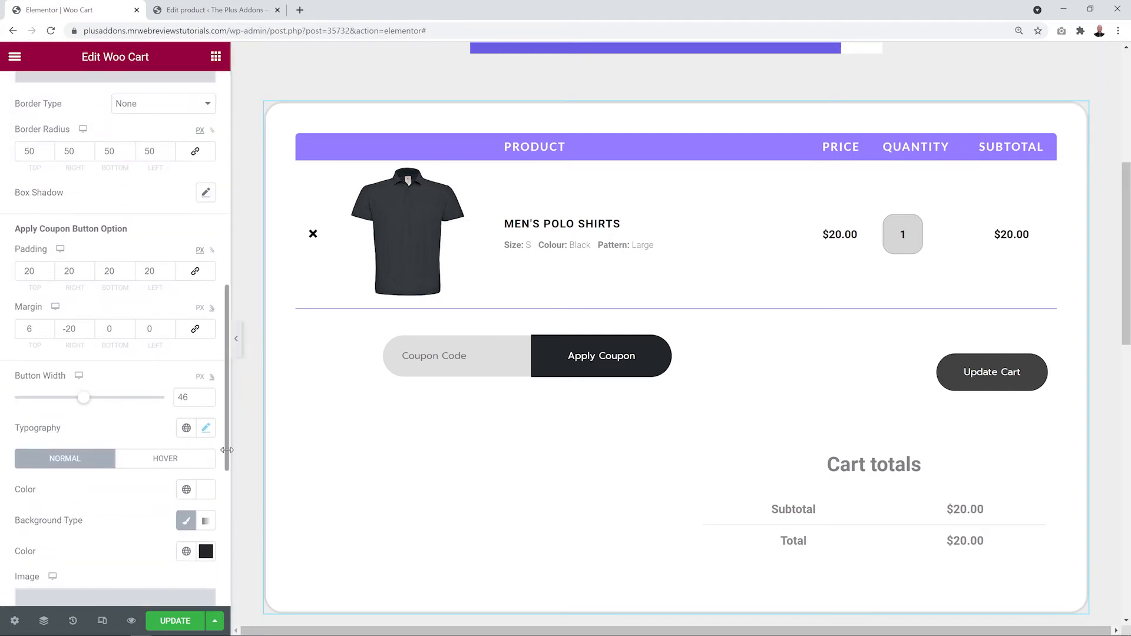
scroll(224, 412, up, 3)
click(213, 285)
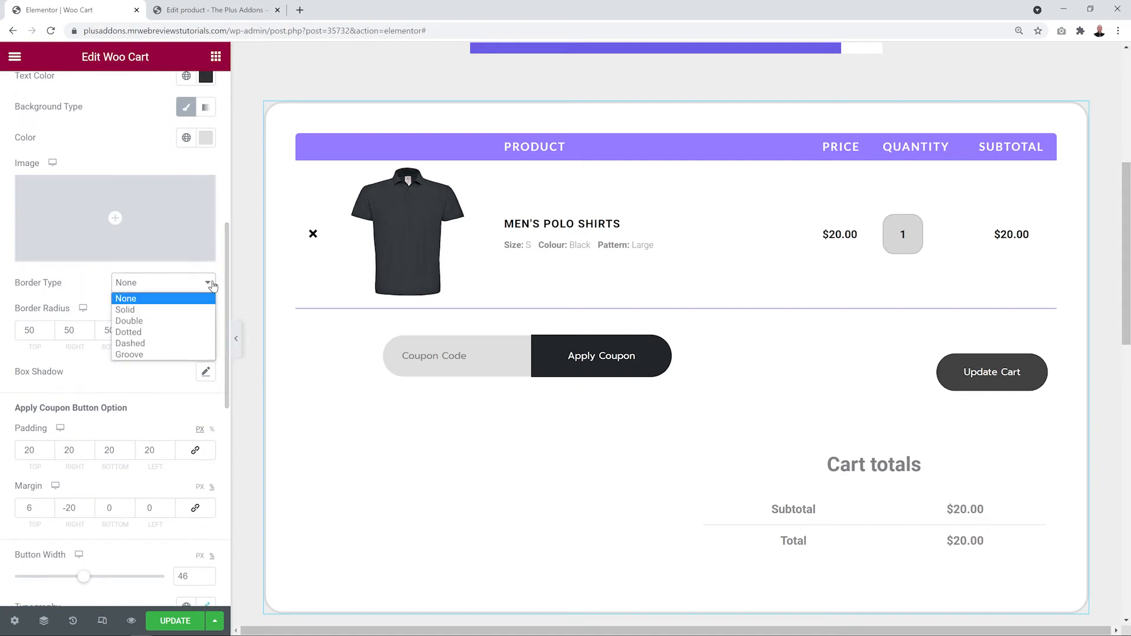
click(153, 344)
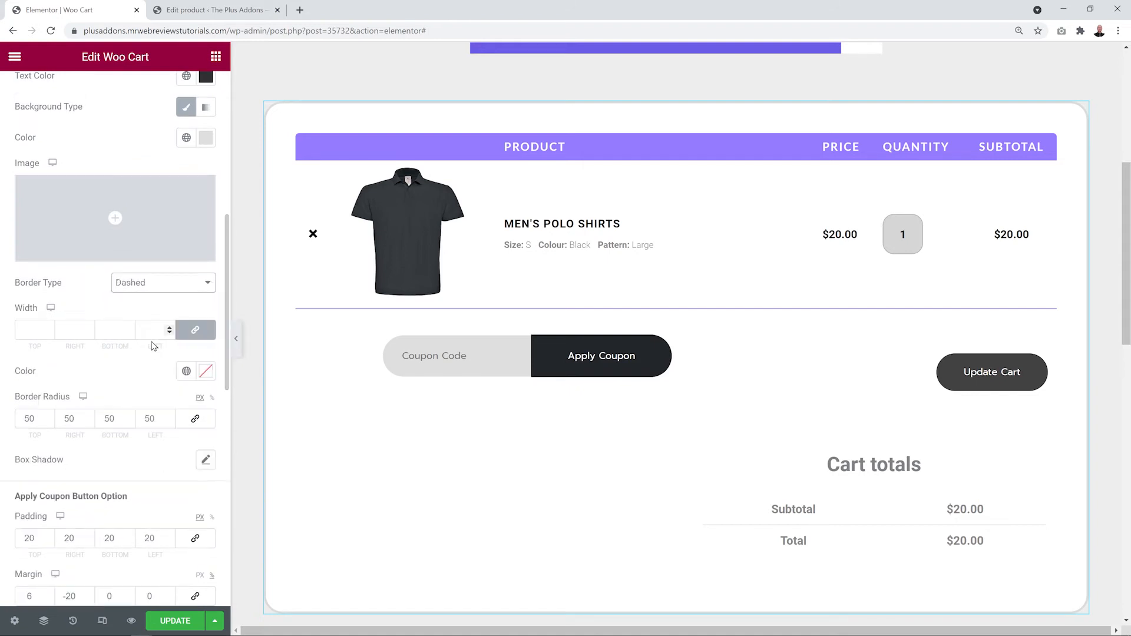
click(32, 330)
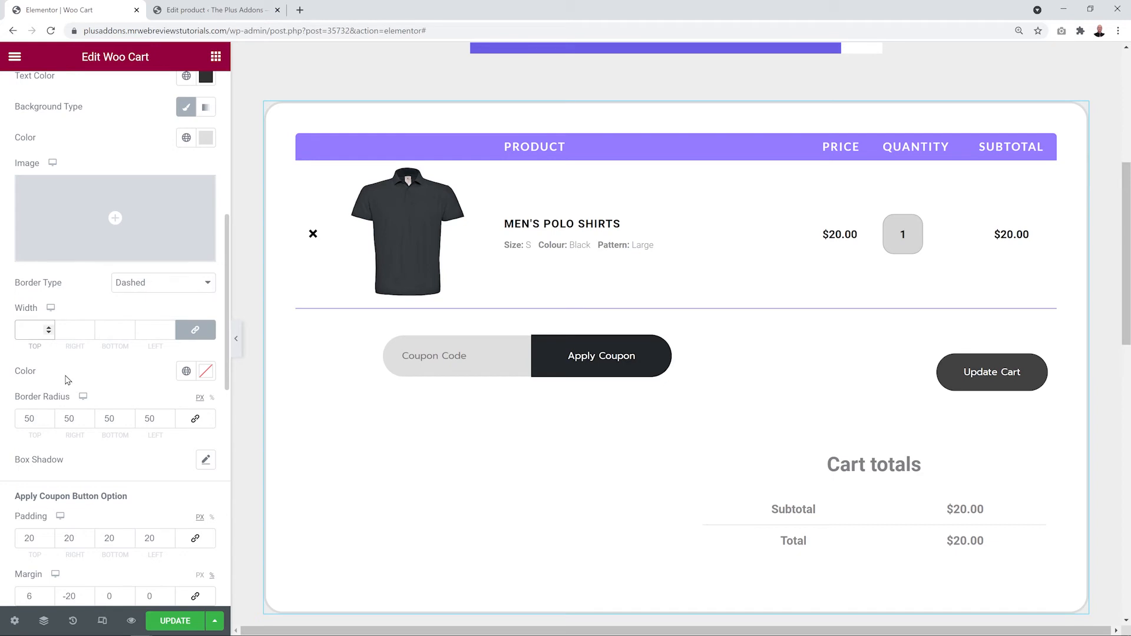
click(205, 370)
drag(114, 469, 18, 578)
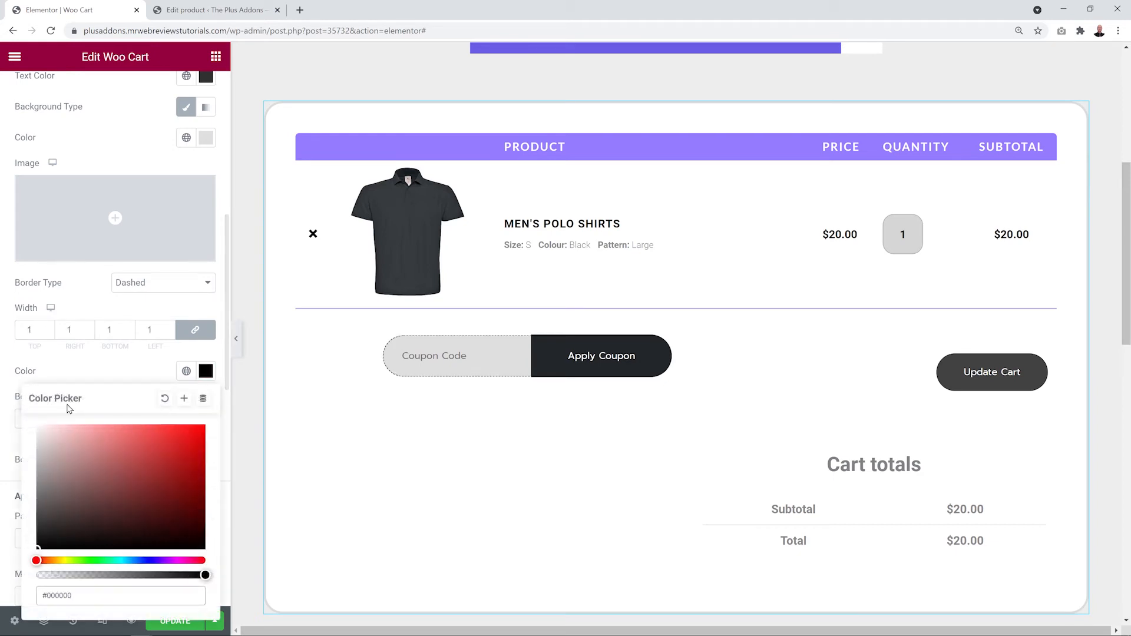
click(83, 373)
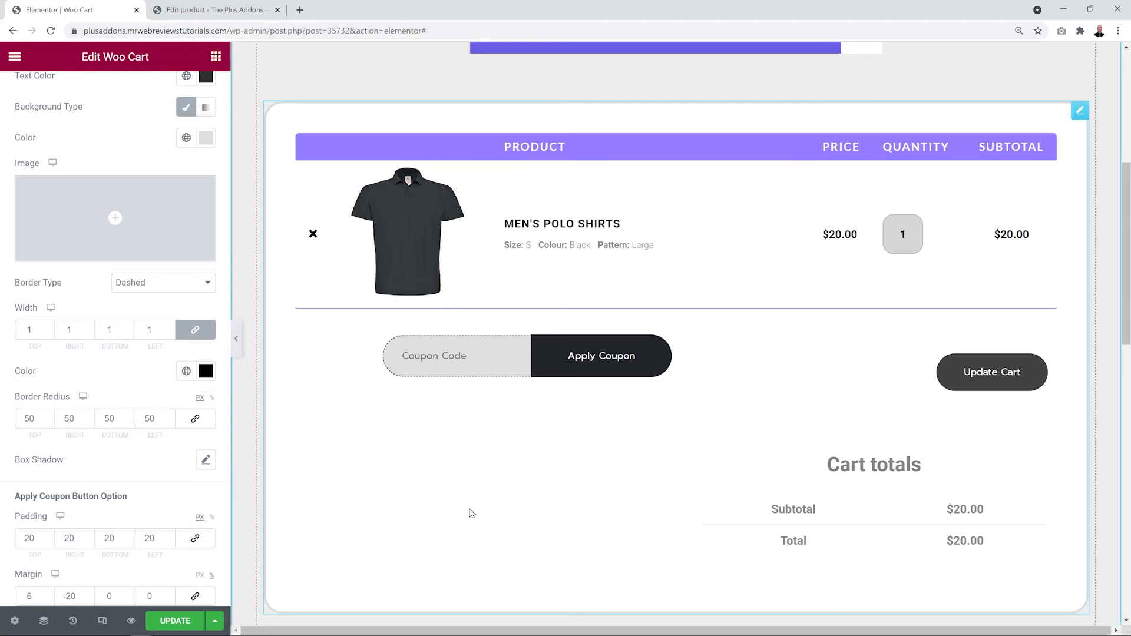
click(49, 328)
click(49, 328)
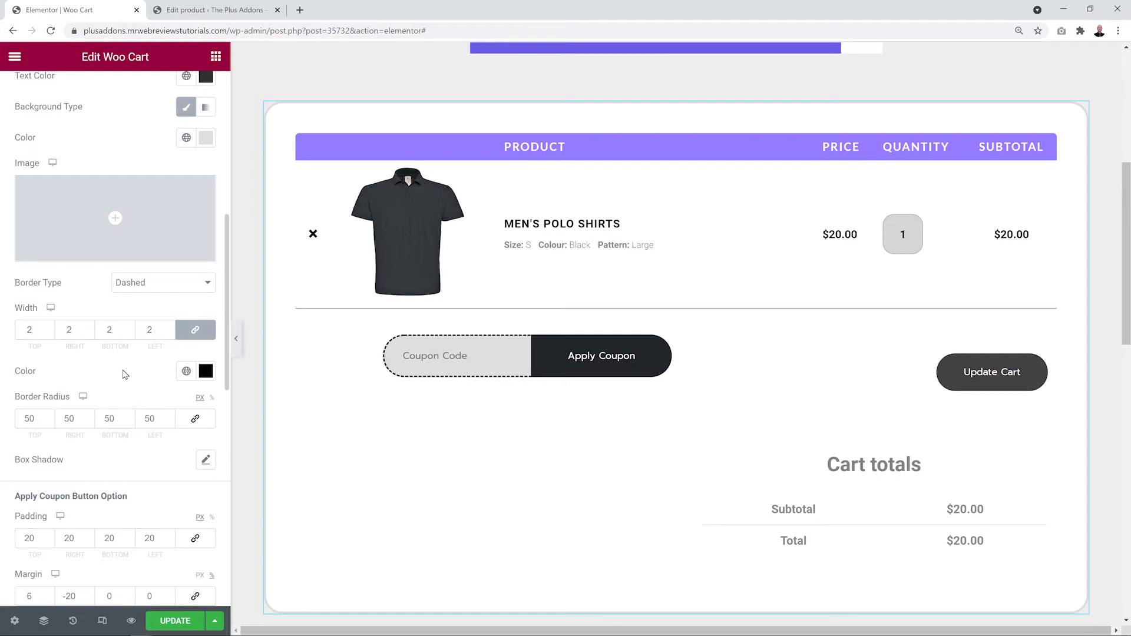
Step: Set the Update Cart button's top margin to 3 and its button width to 16
scroll(161, 359, up, 3)
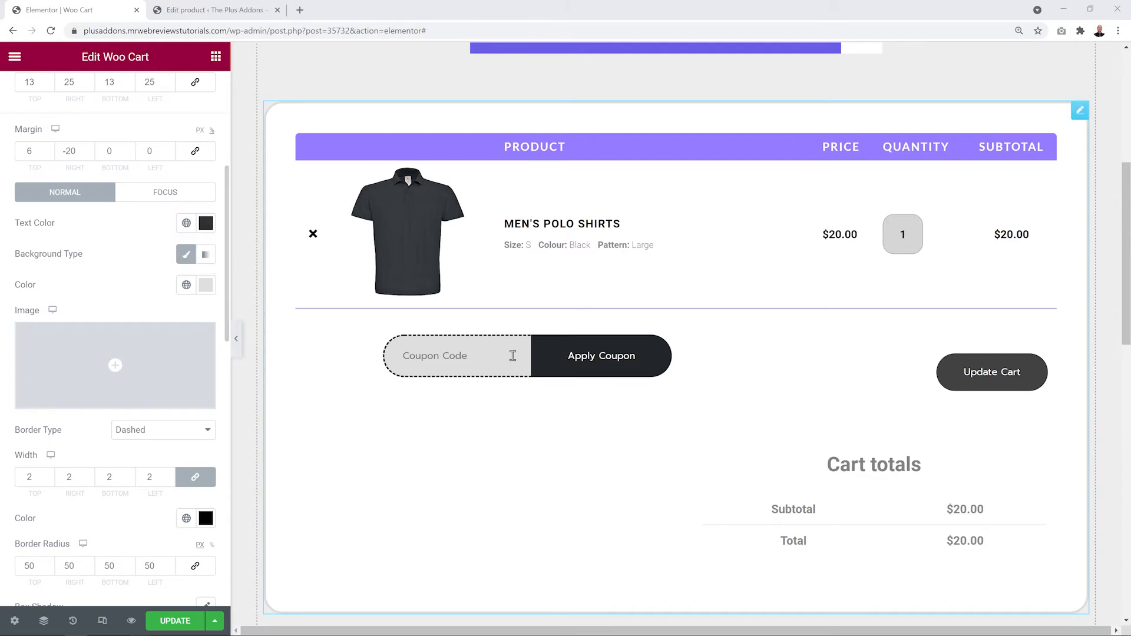
mouse_move(166, 353)
scroll(167, 354, up, 5)
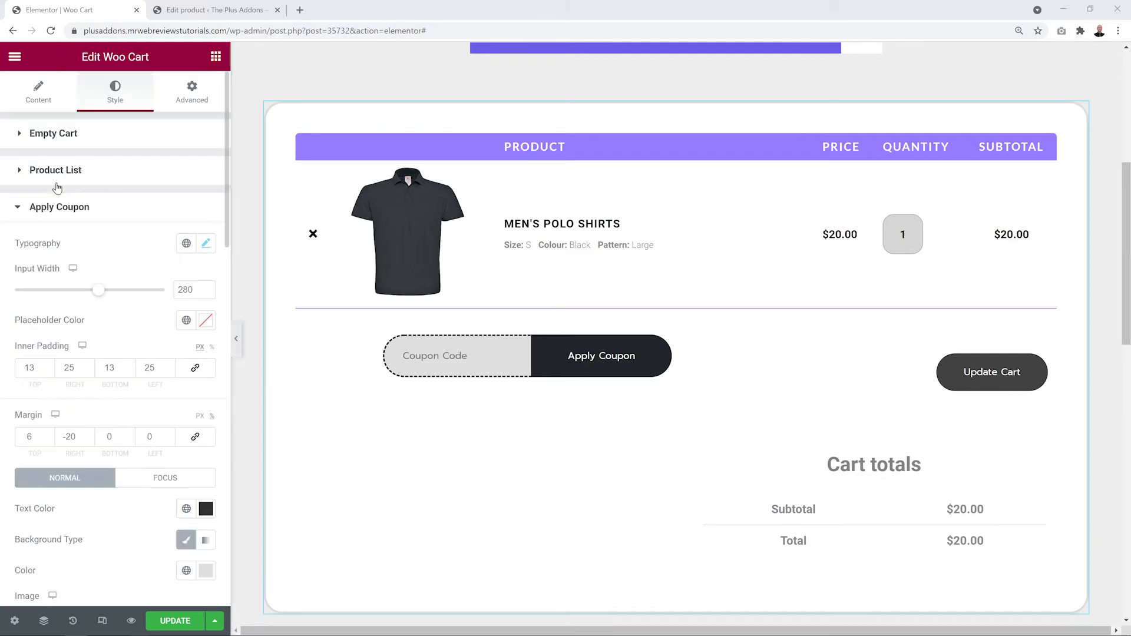
click(59, 209)
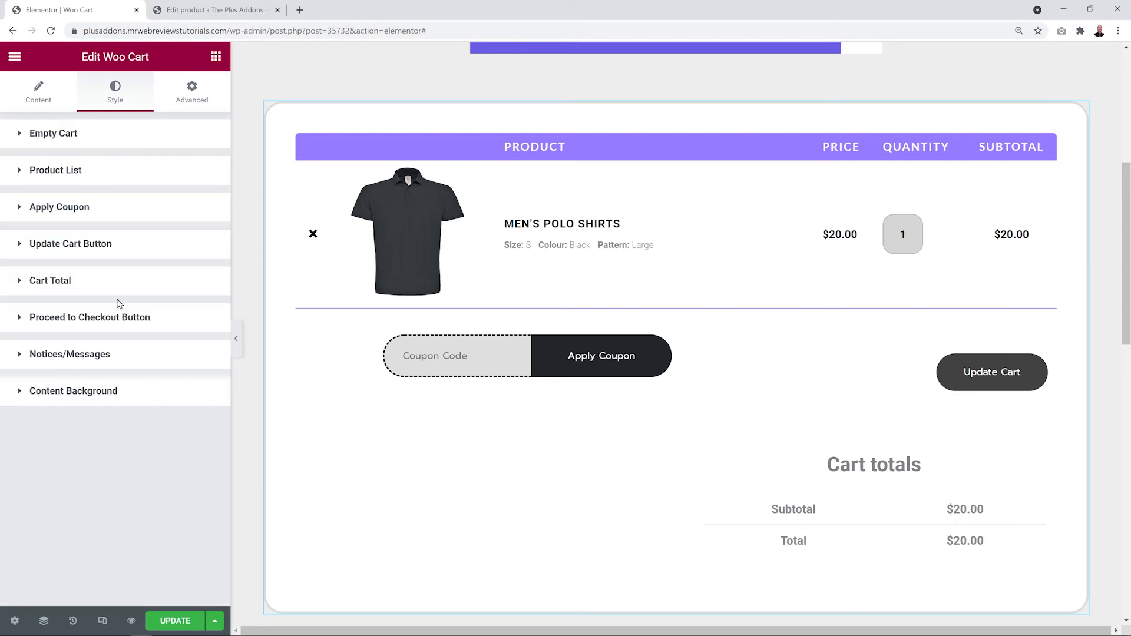
click(66, 247)
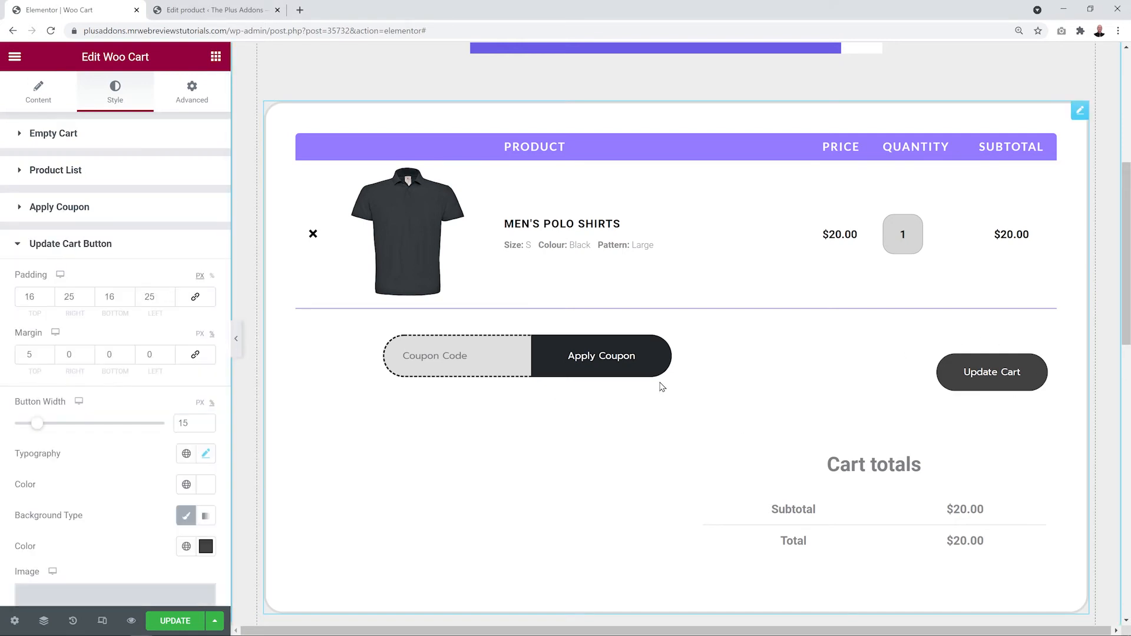
scroll(125, 412, down, 3)
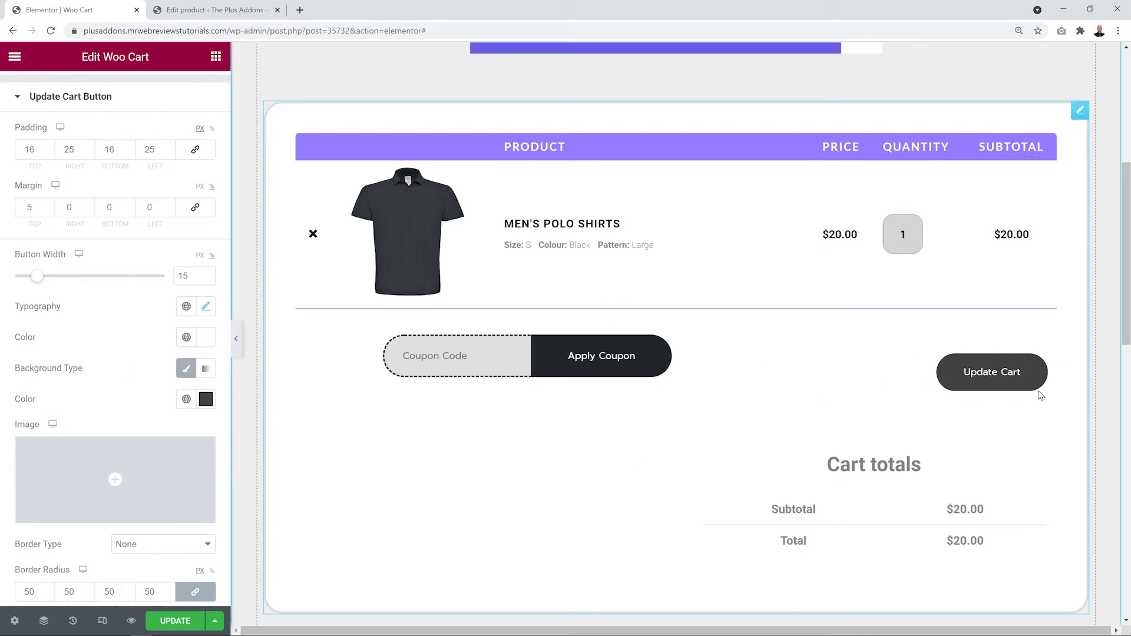
click(50, 211)
click(50, 211)
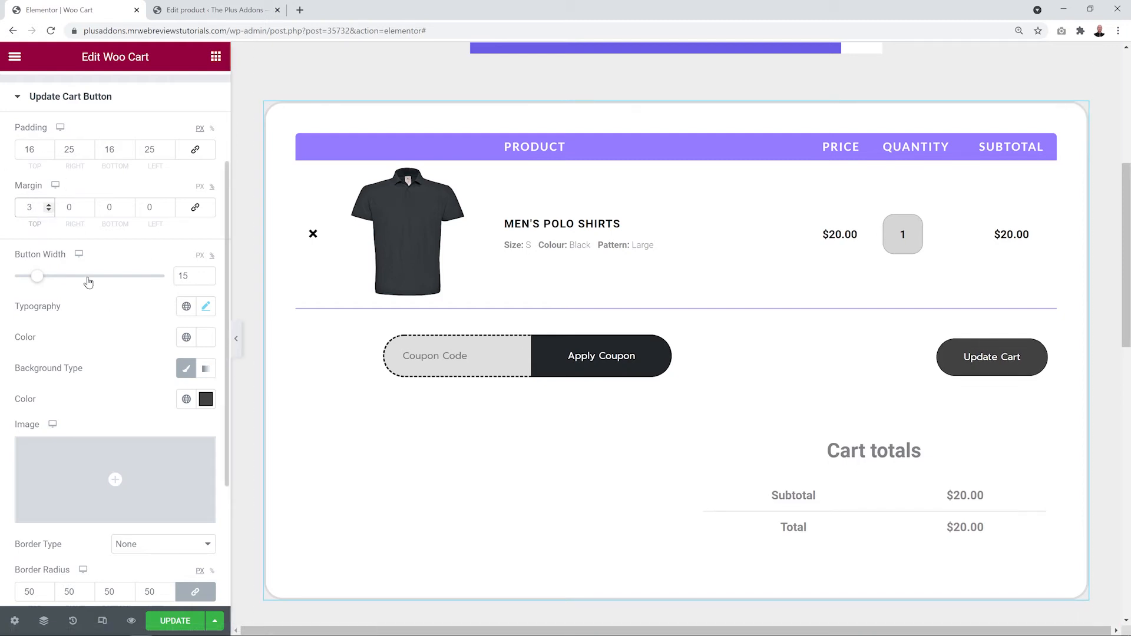
mouse_move(38, 284)
mouse_down()
mouse_move(54, 284)
mouse_move(39, 283)
mouse_up()
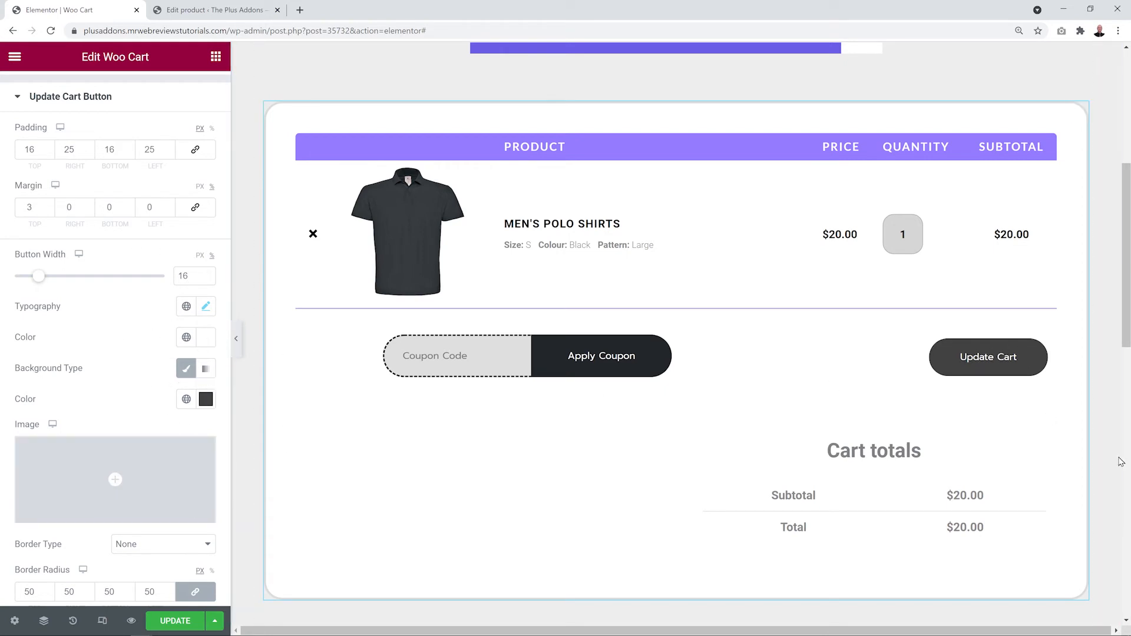
Step: Give the Cart Total box a classic light grey background of about #EAEAEA
scroll(107, 355, down, 3)
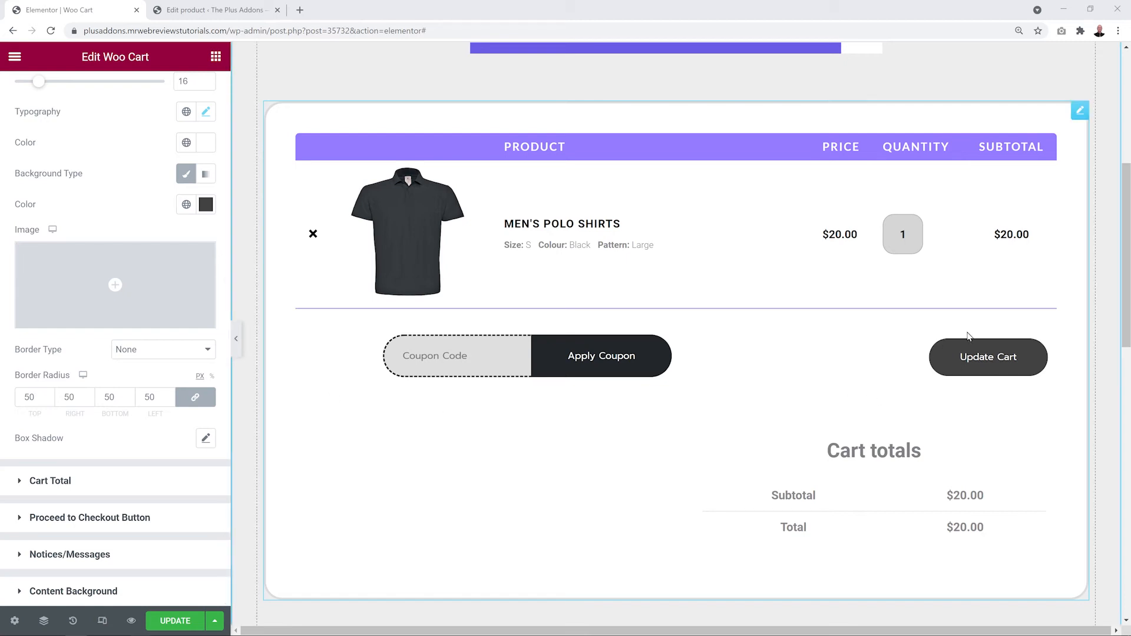
click(50, 481)
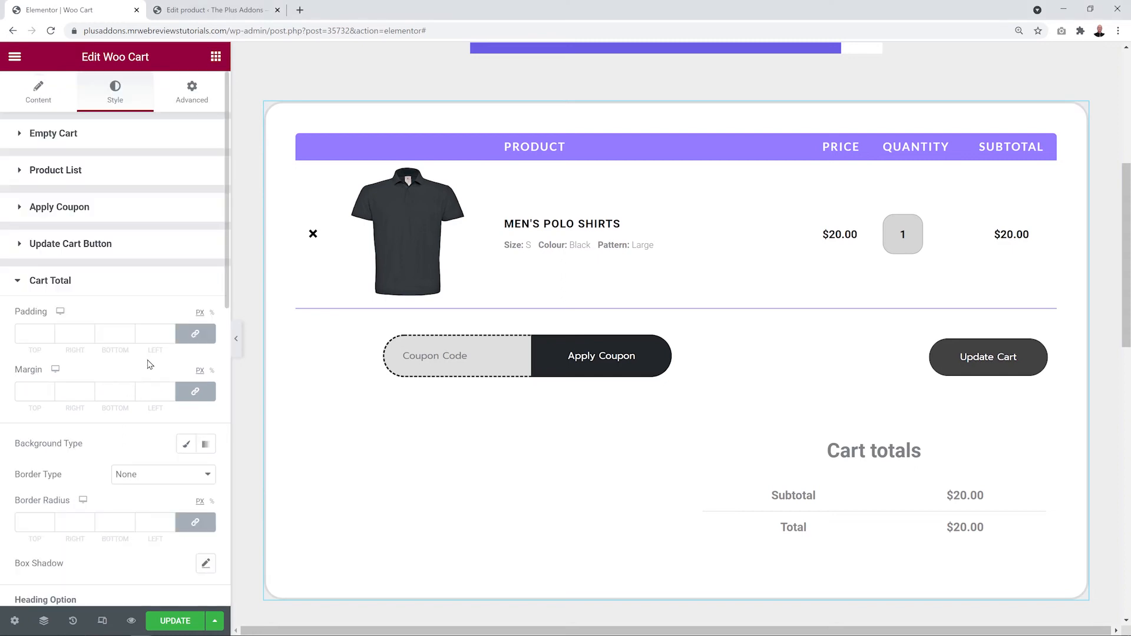
scroll(149, 365, down, 3)
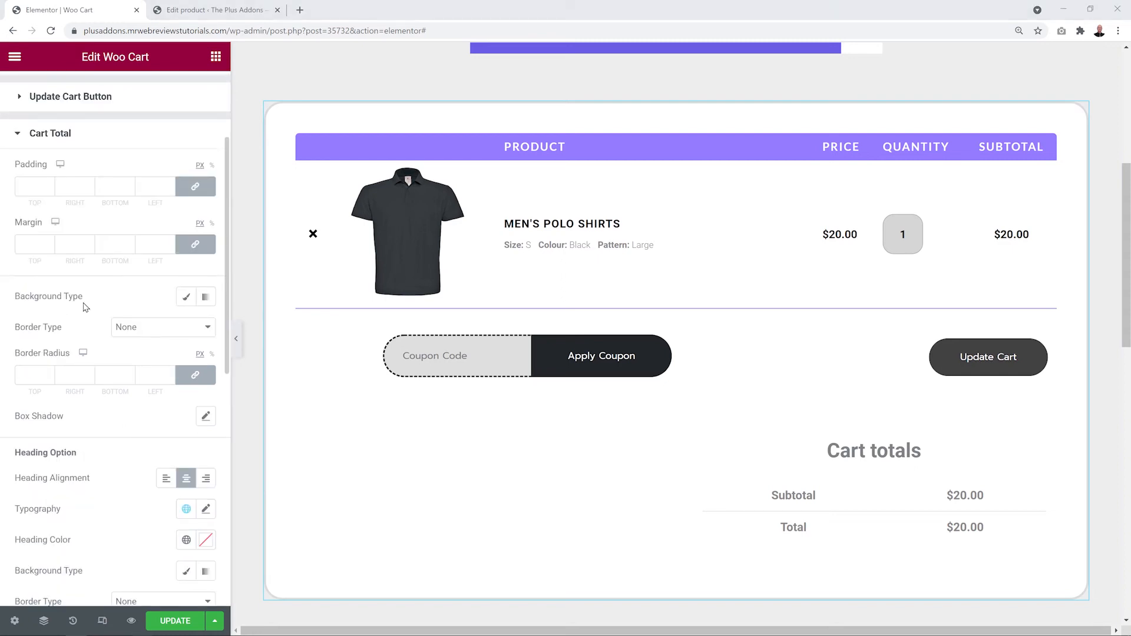
click(186, 299)
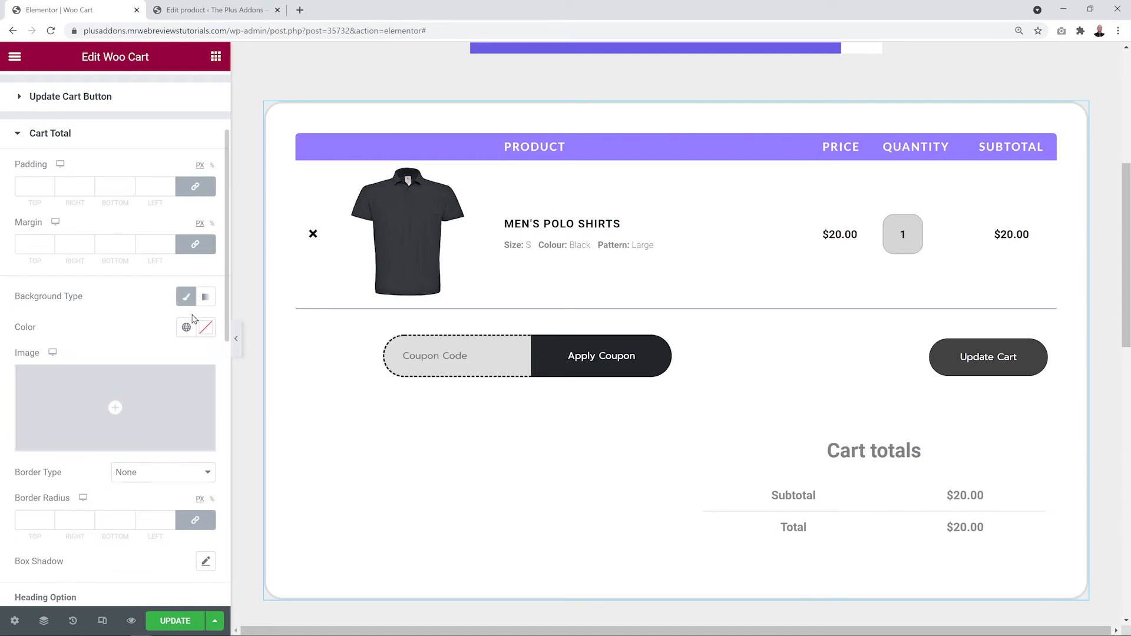
click(205, 327)
drag(37, 391, 14, 395)
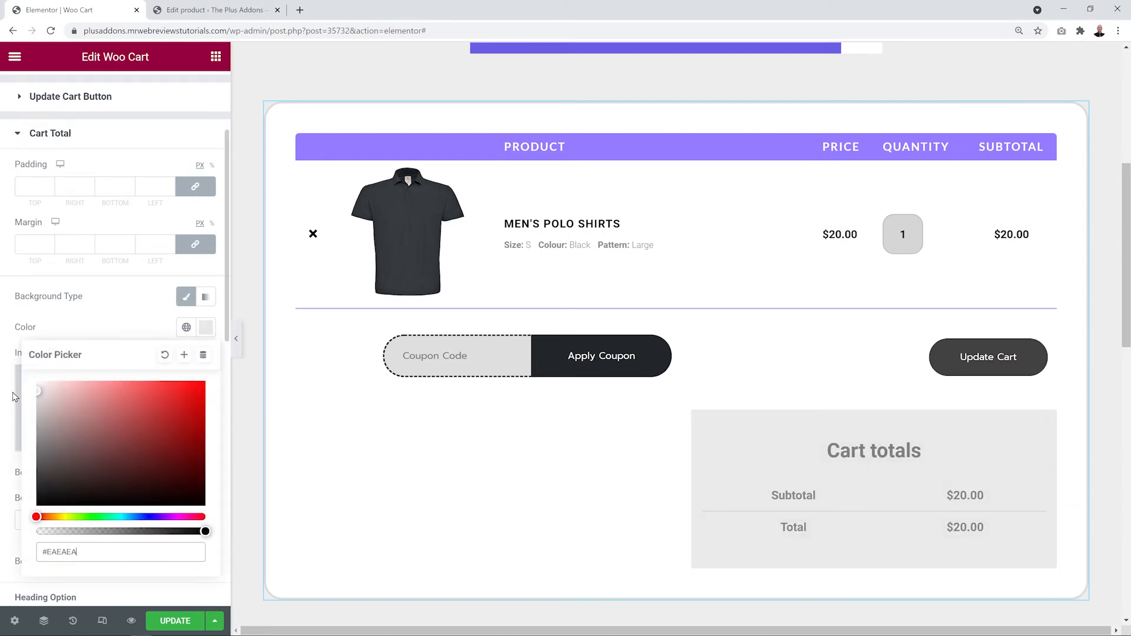
click(98, 326)
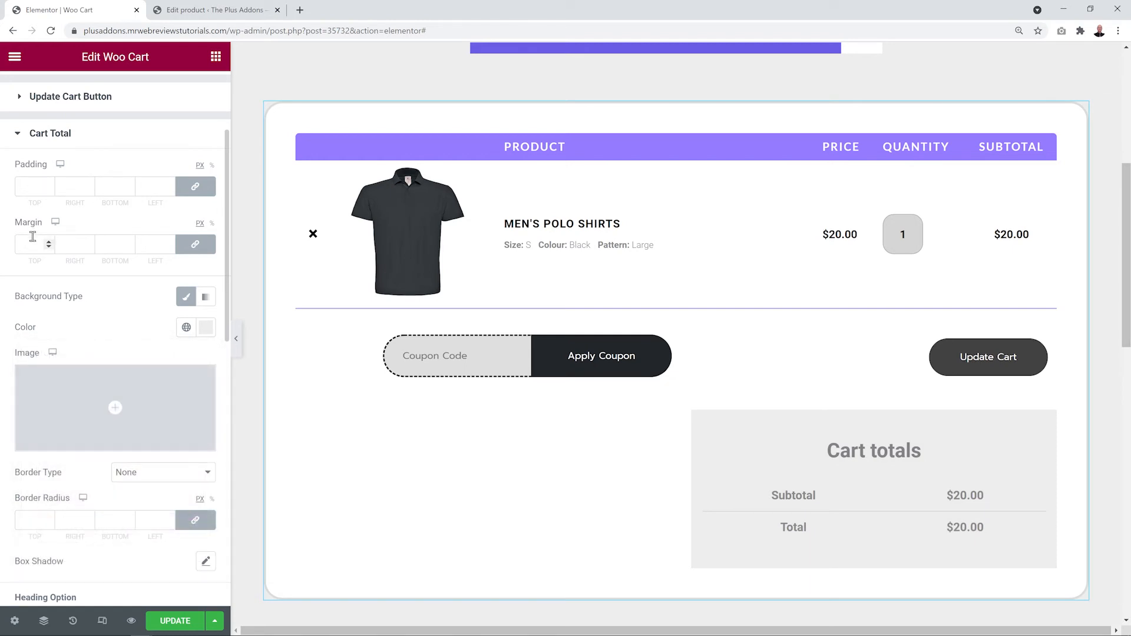
Step: Give the Cart Total box a solid #D7D7D7 border with a width of 1 and a border radius of 25 on all sides
click(154, 472)
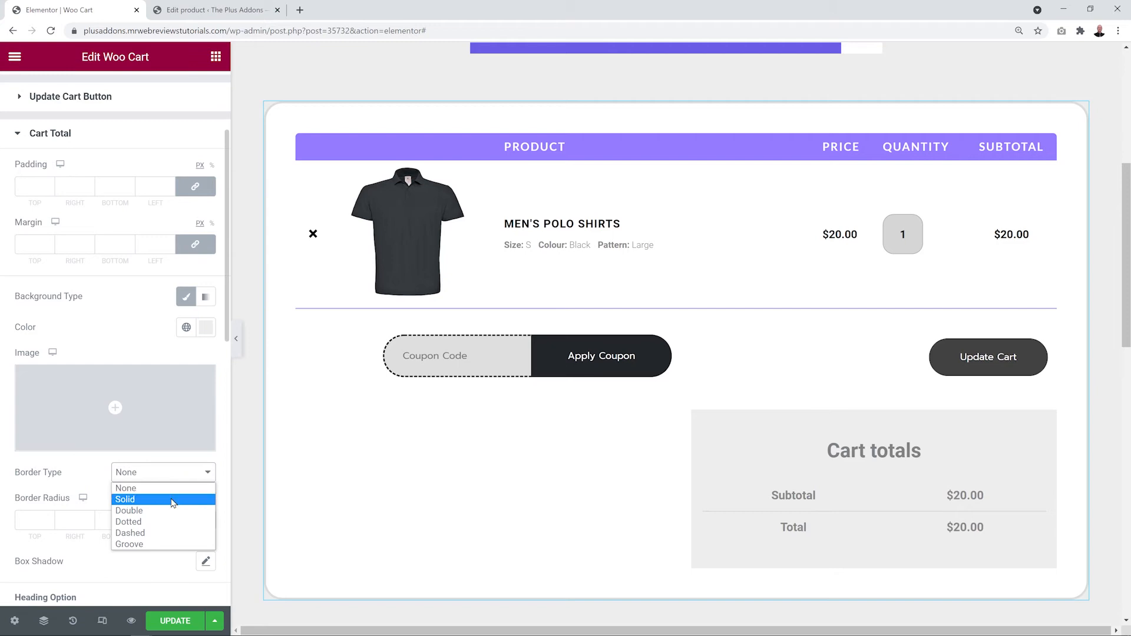
click(149, 499)
scroll(109, 488, down, 3)
click(34, 372)
text(1)
click(204, 416)
drag(77, 275, 6, 231)
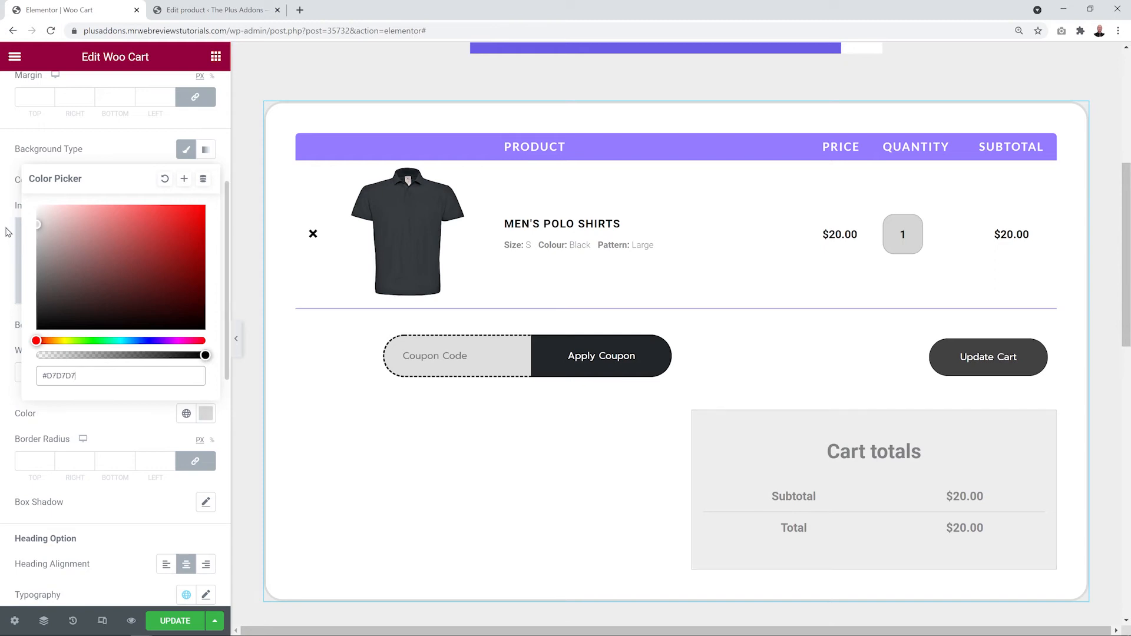
click(122, 442)
click(25, 463)
text(25)
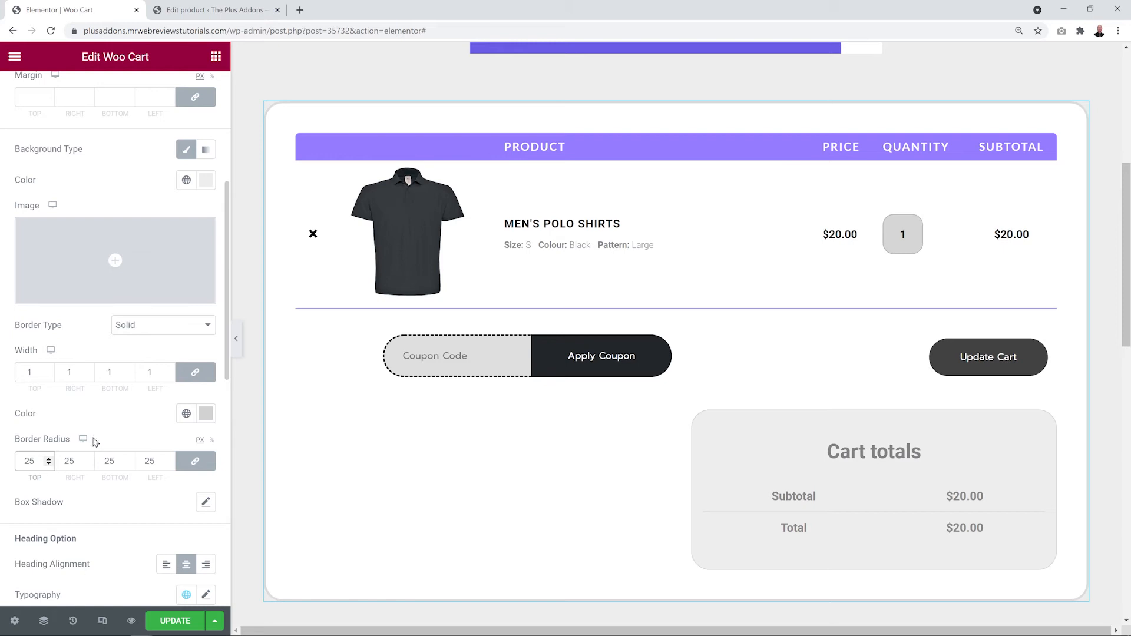
Step: Give the Cart totals heading a classic white #FFFFFF background
scroll(133, 420, down, 5)
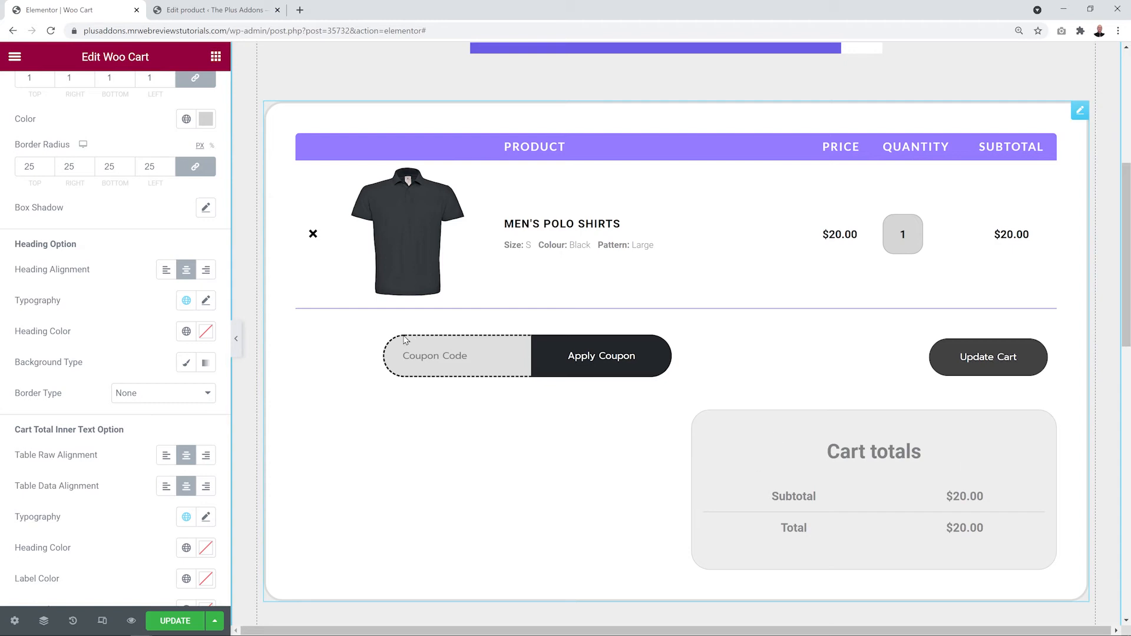
scroll(97, 323, down, 1)
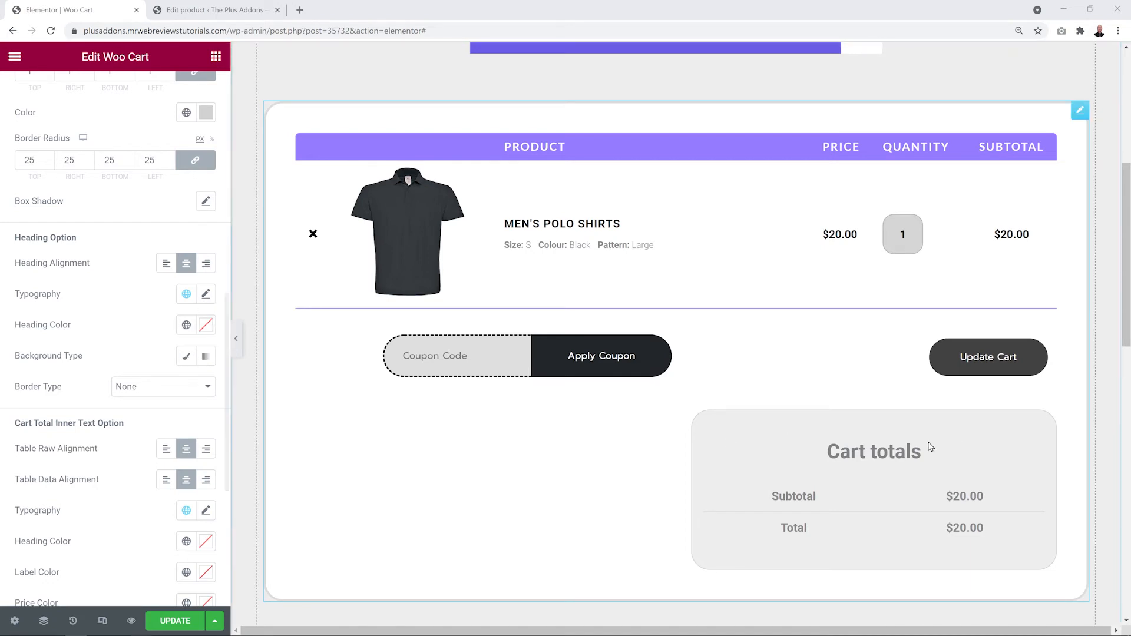
click(181, 357)
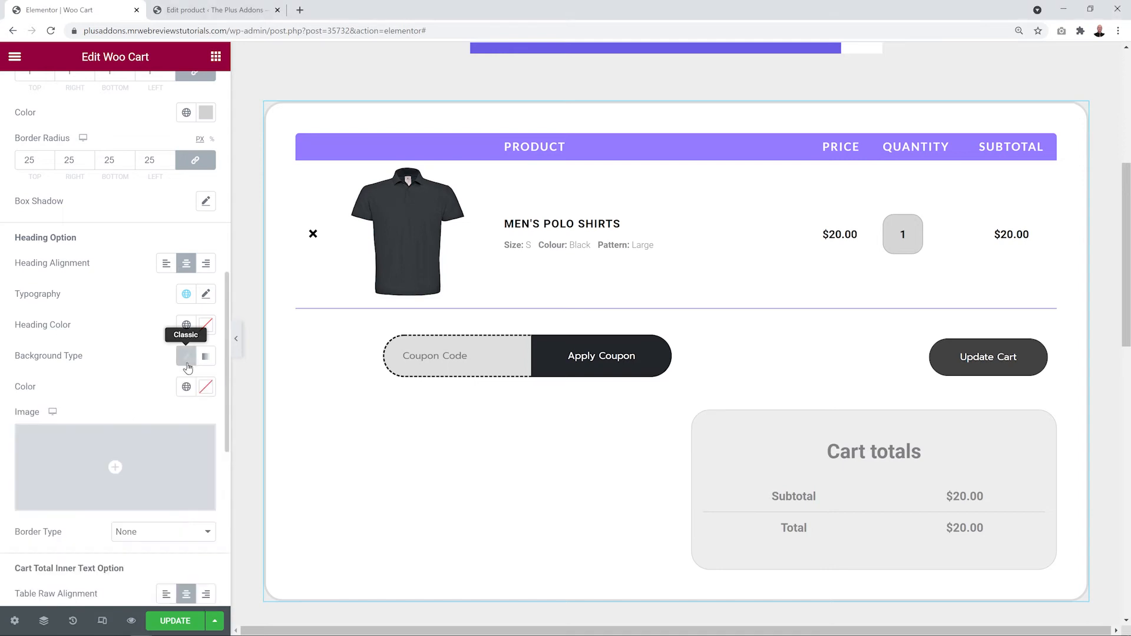
click(205, 386)
drag(91, 259, 4, 174)
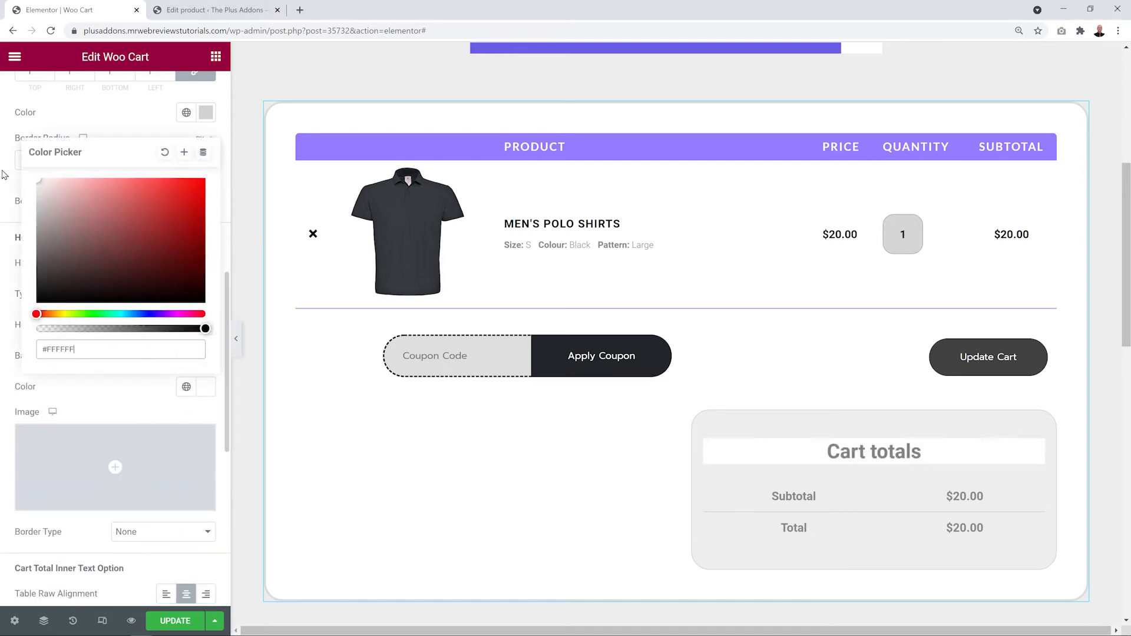
click(125, 401)
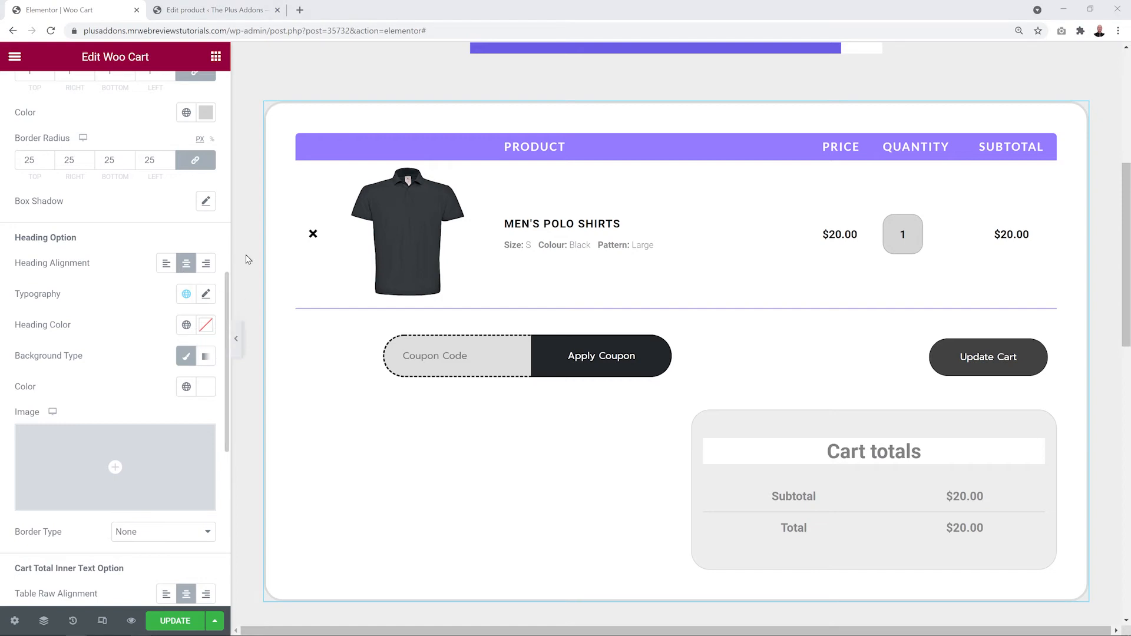
Step: Left-align the Subtotal and Total labels and right-align their prices in the Cart Total box
scroll(76, 386, down, 5)
drag(225, 439, 225, 471)
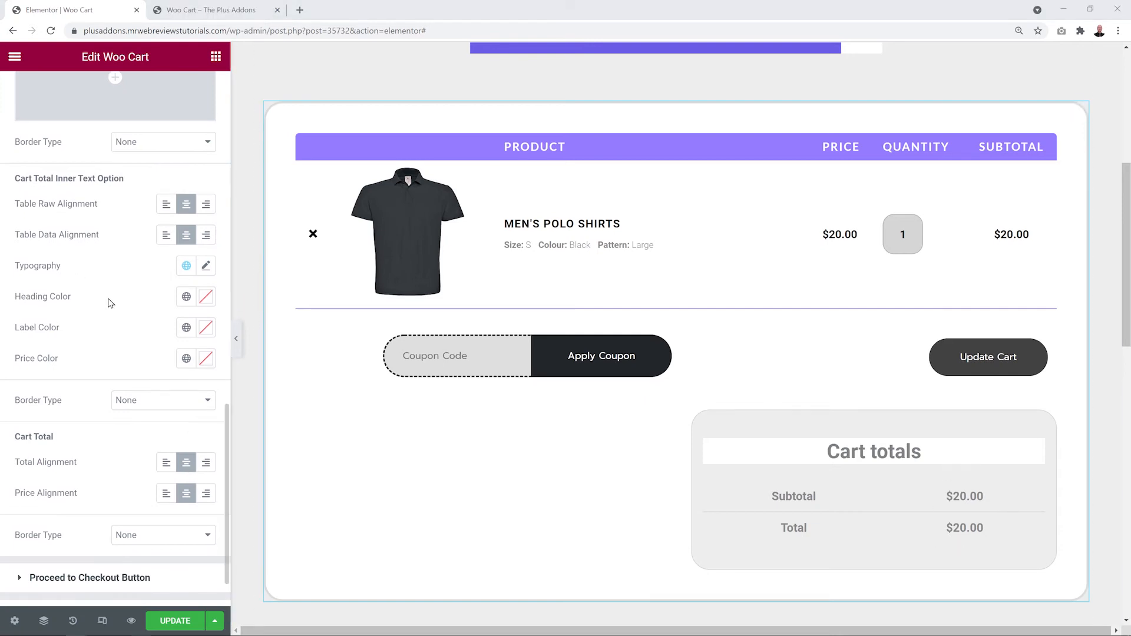
click(166, 207)
click(165, 465)
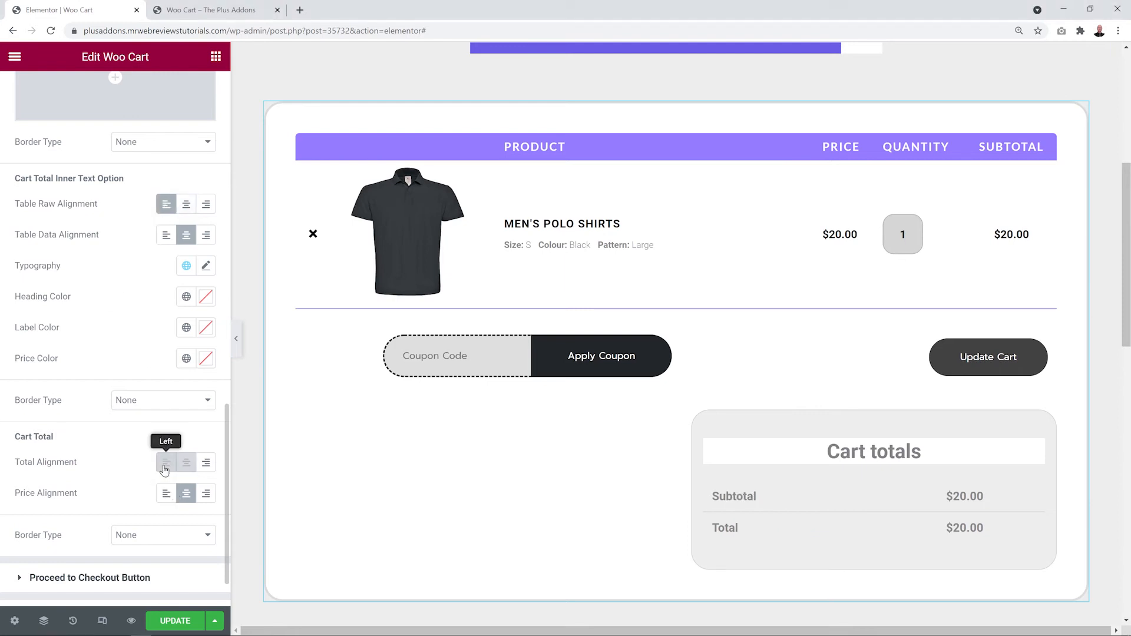
click(206, 236)
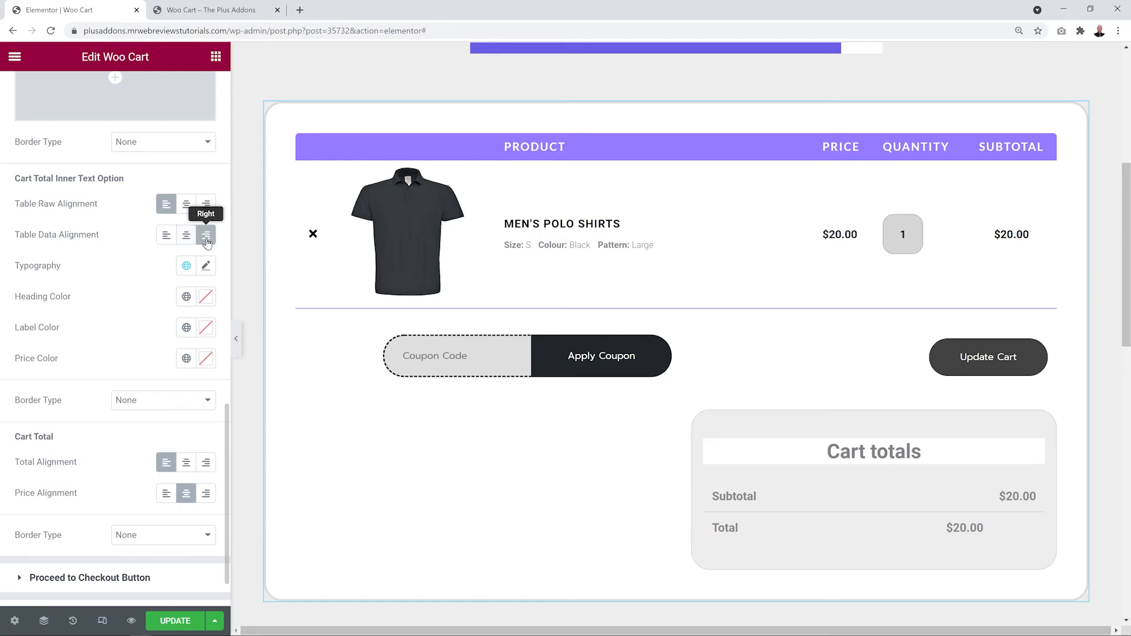
click(206, 493)
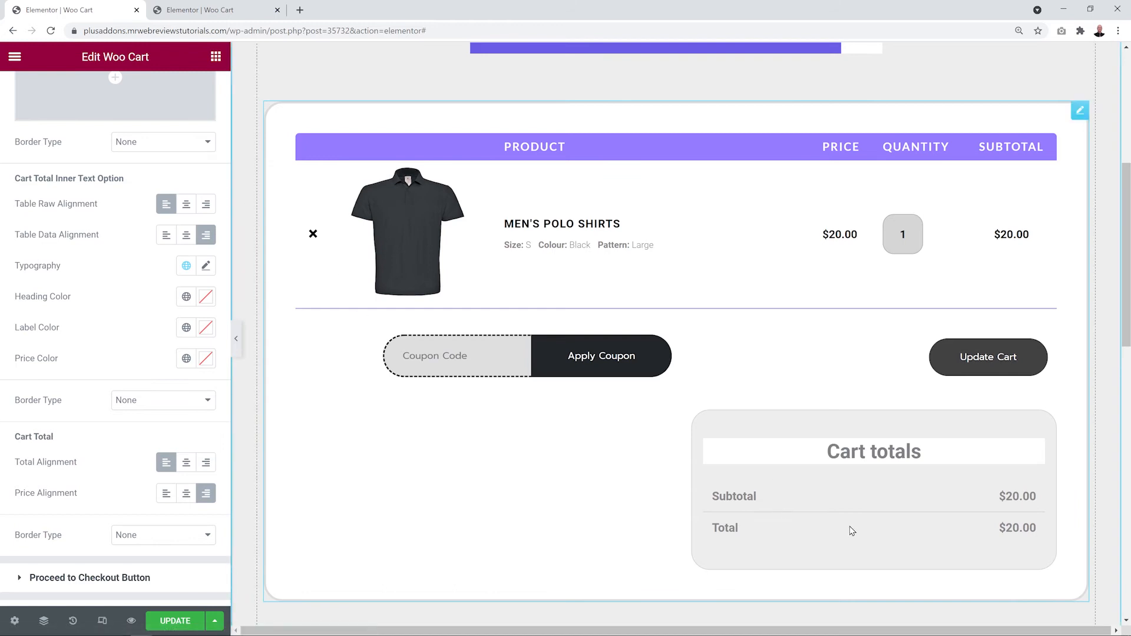
click(212, 10)
click(184, 173)
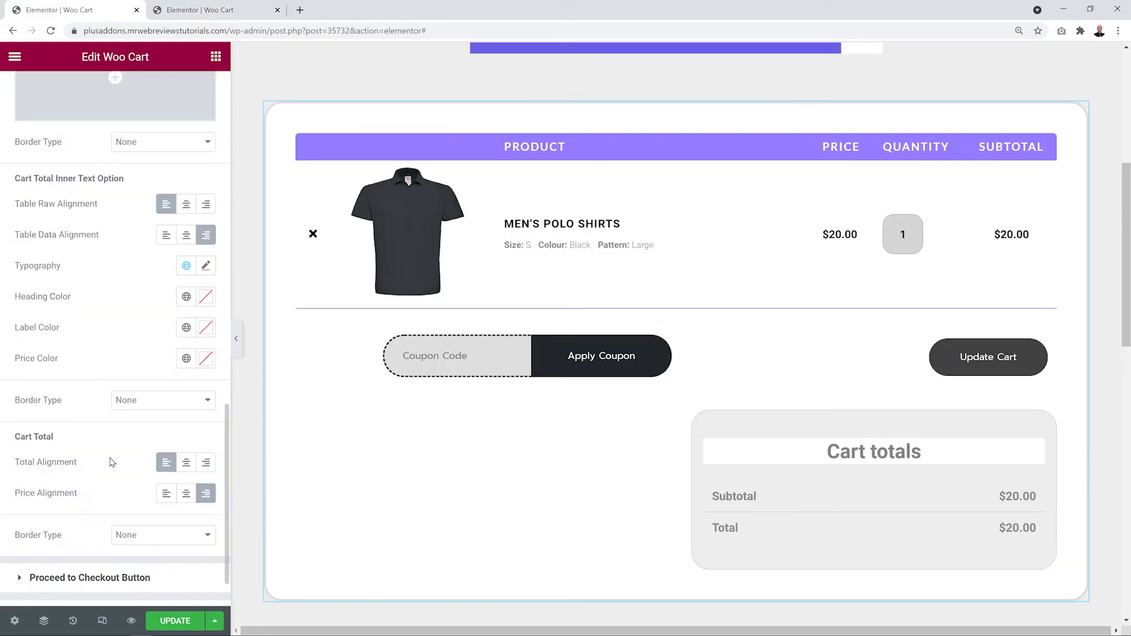
Step: Open the style settings of the red Proceed to Checkout button beside the up-sell section below the cart
click(78, 580)
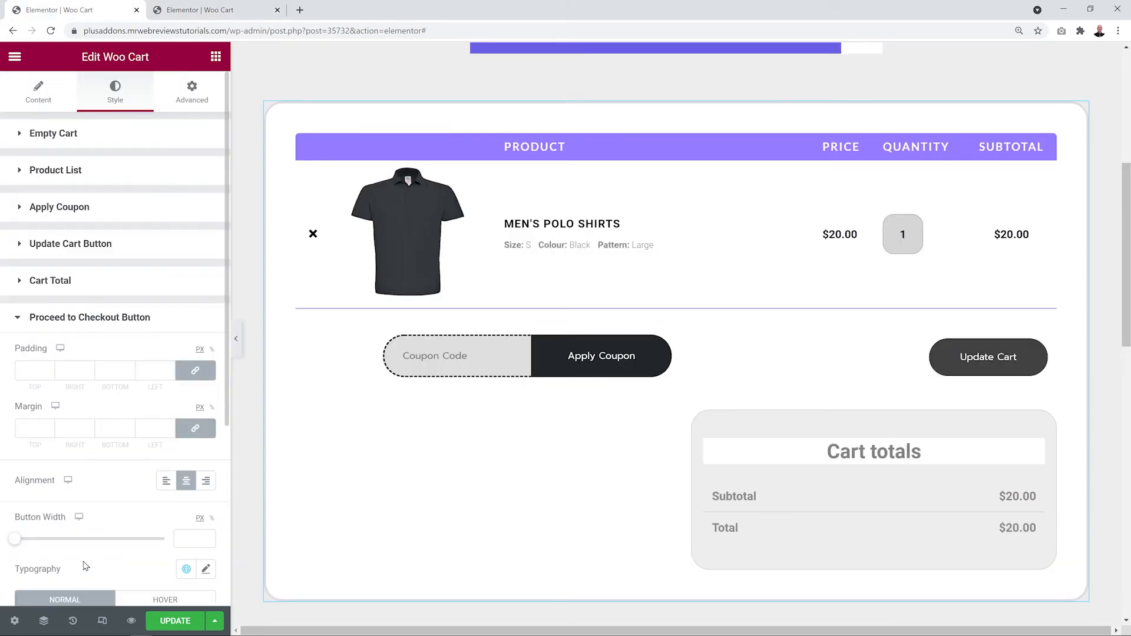
scroll(1111, 194, down, 4)
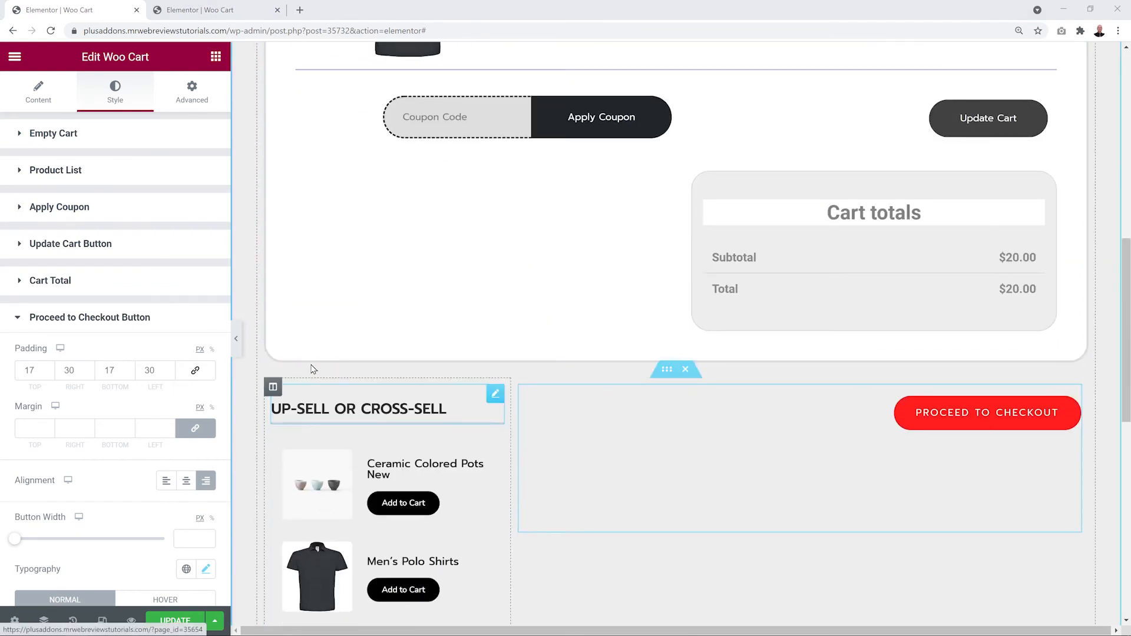
scroll(136, 350, down, 5)
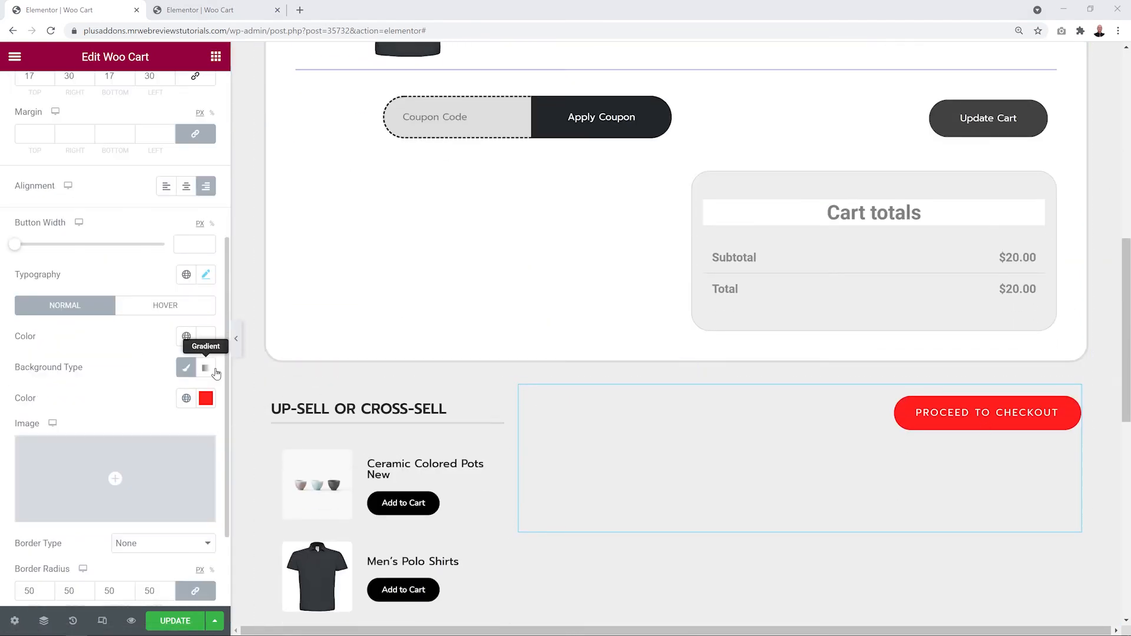
scroll(229, 350, up, 1)
scroll(228, 350, up, 1)
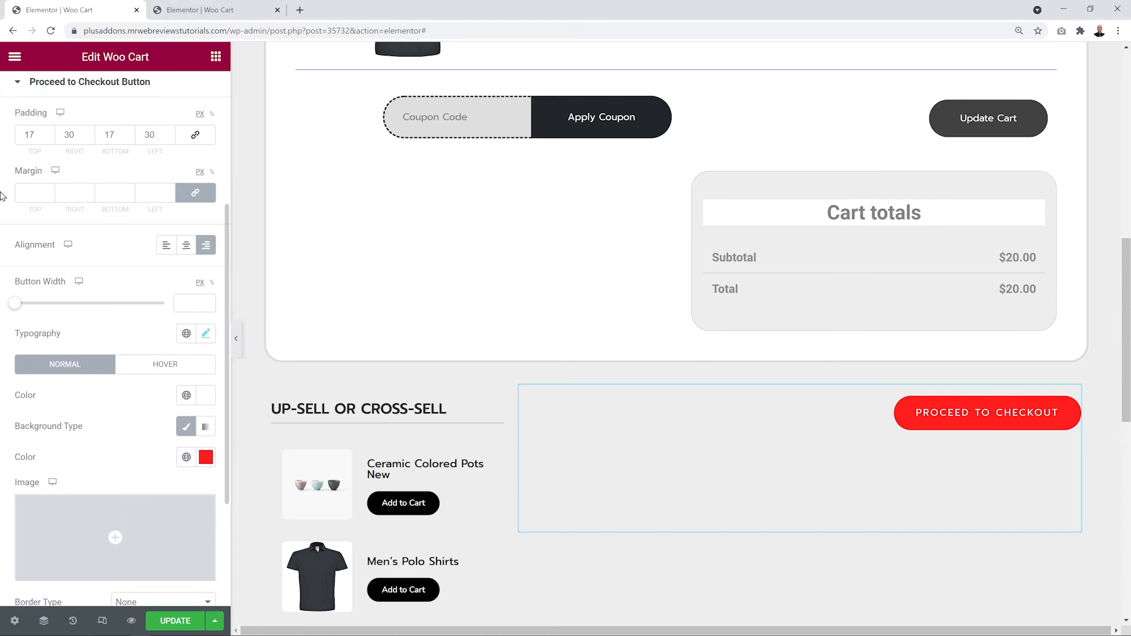
Step: Try left and center alignment on the Proceed to Checkout button and set it back to right
click(170, 254)
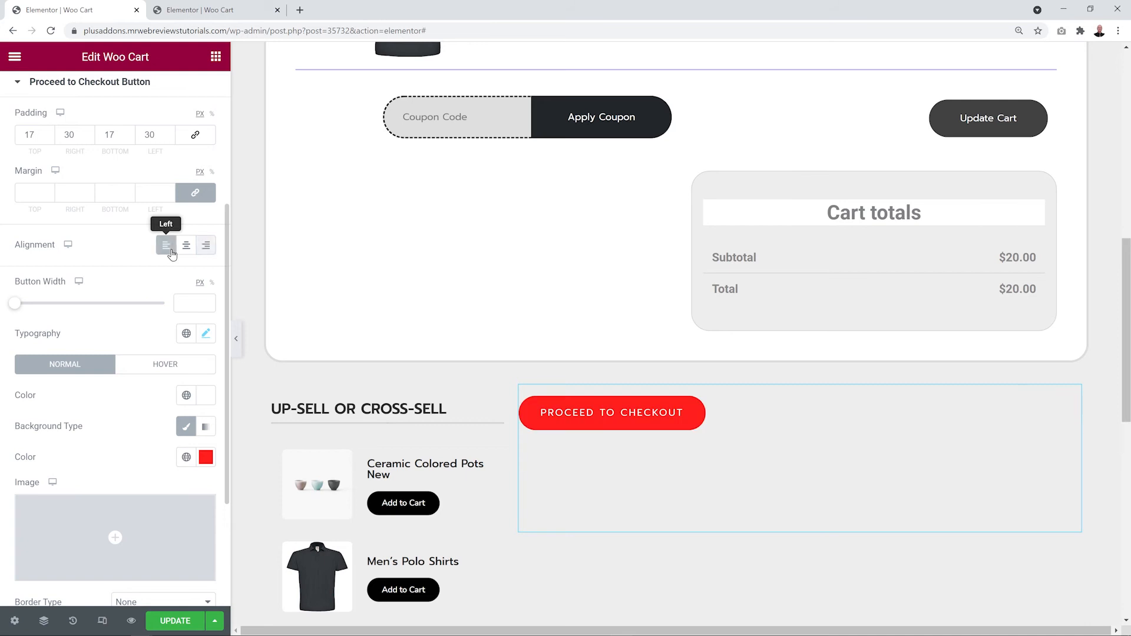
click(185, 252)
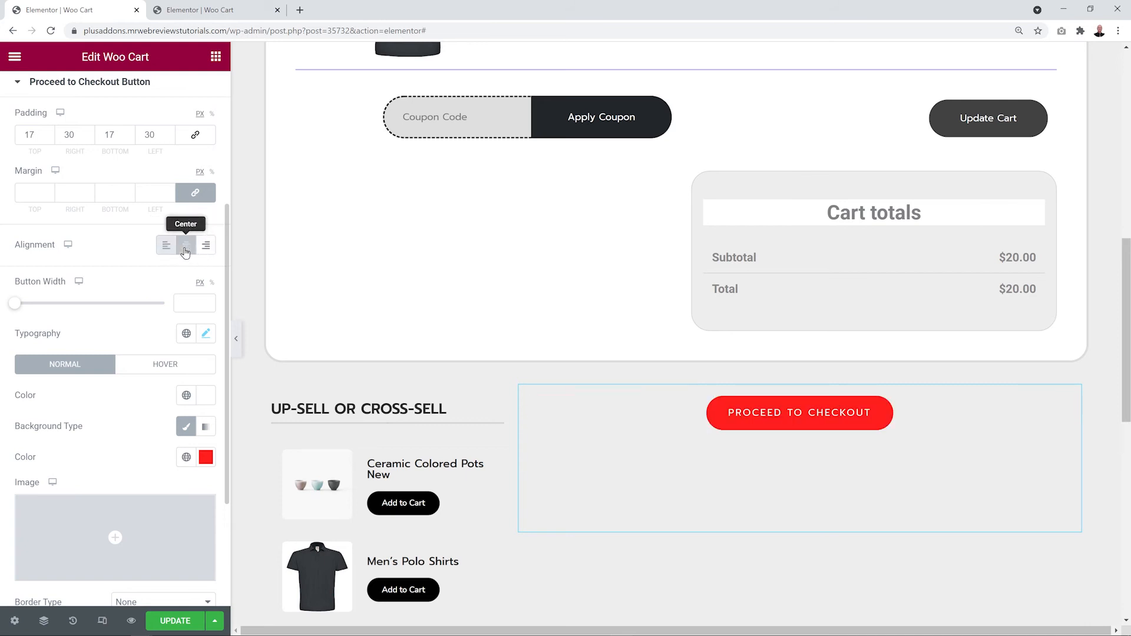
click(200, 254)
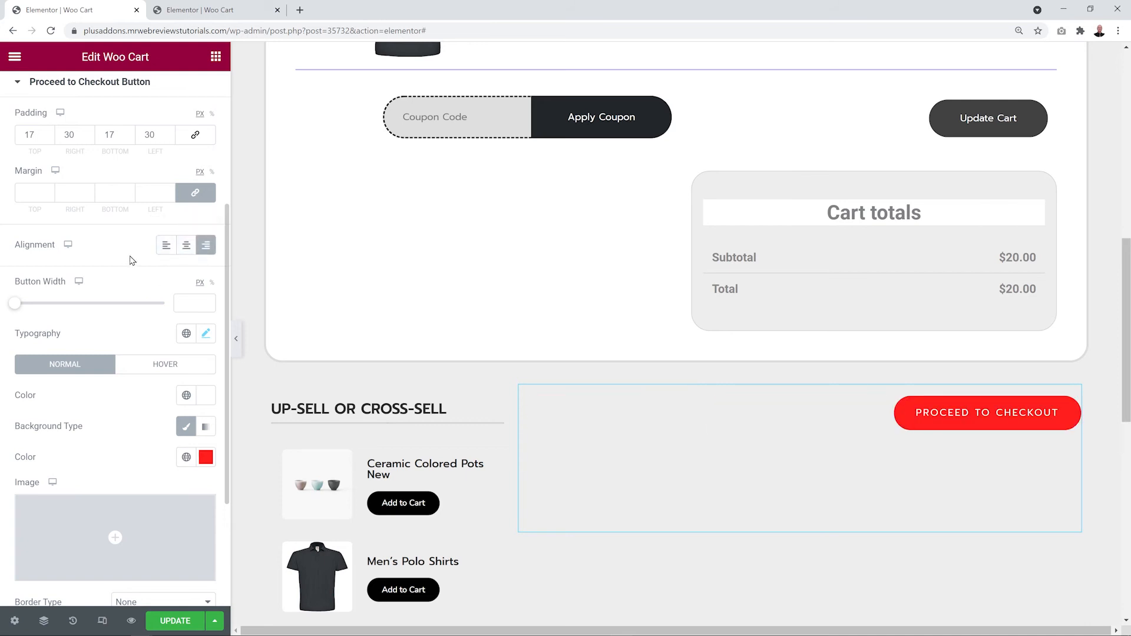
Step: Widen the Proceed to Checkout button to 393 px and change its normal background color to #A15FFF
drag(17, 305, 133, 306)
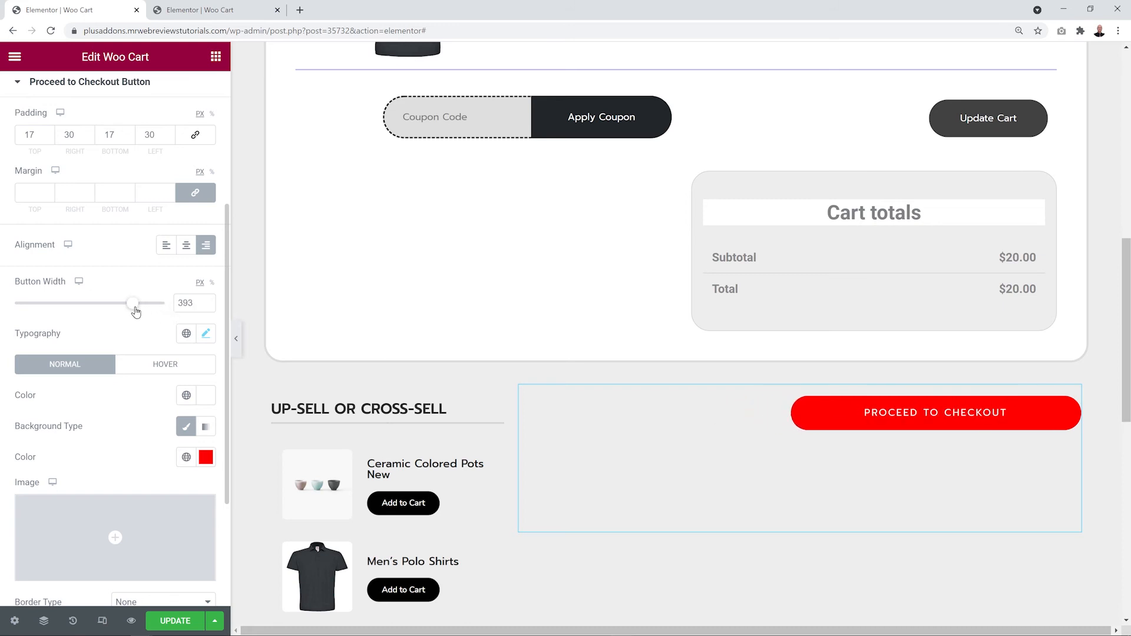
click(207, 460)
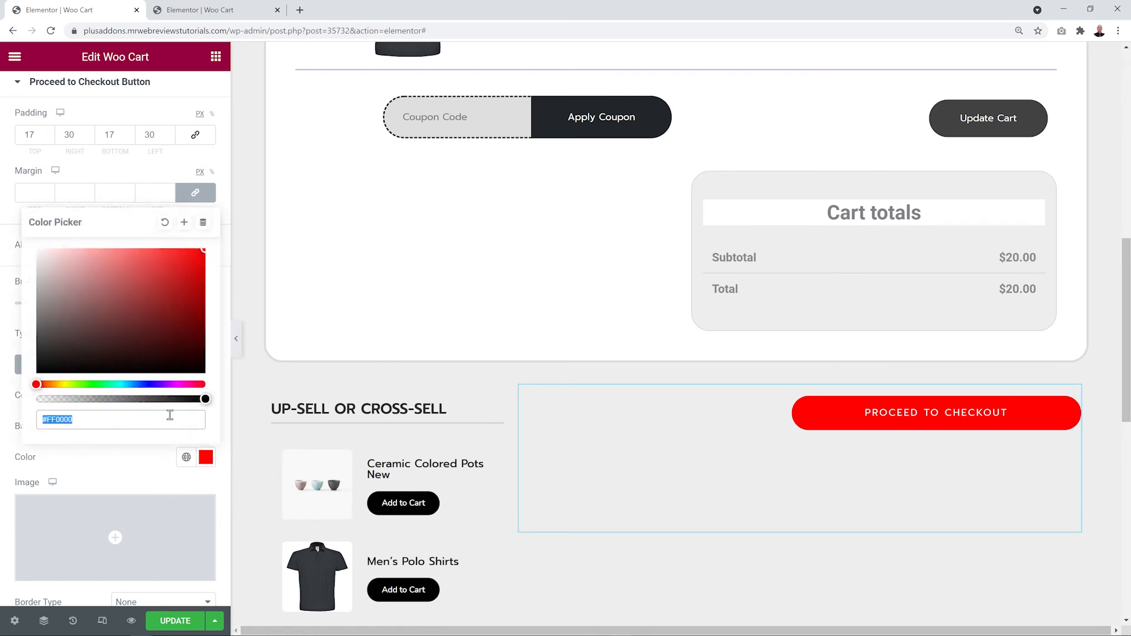
key(ctrl+v)
click(121, 467)
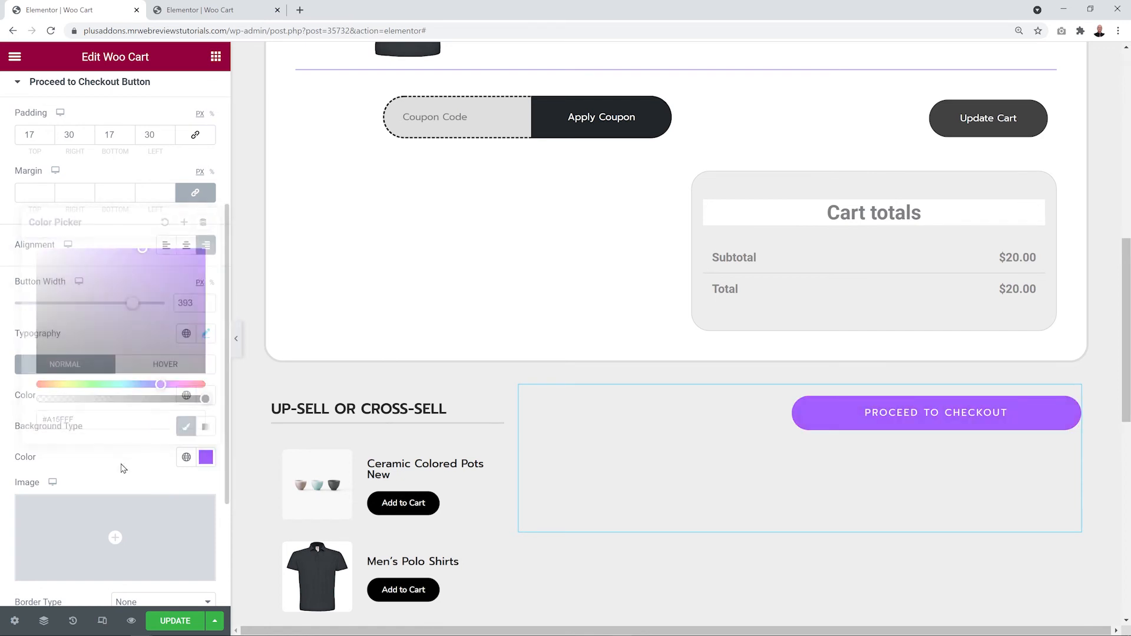
scroll(123, 467, down, 4)
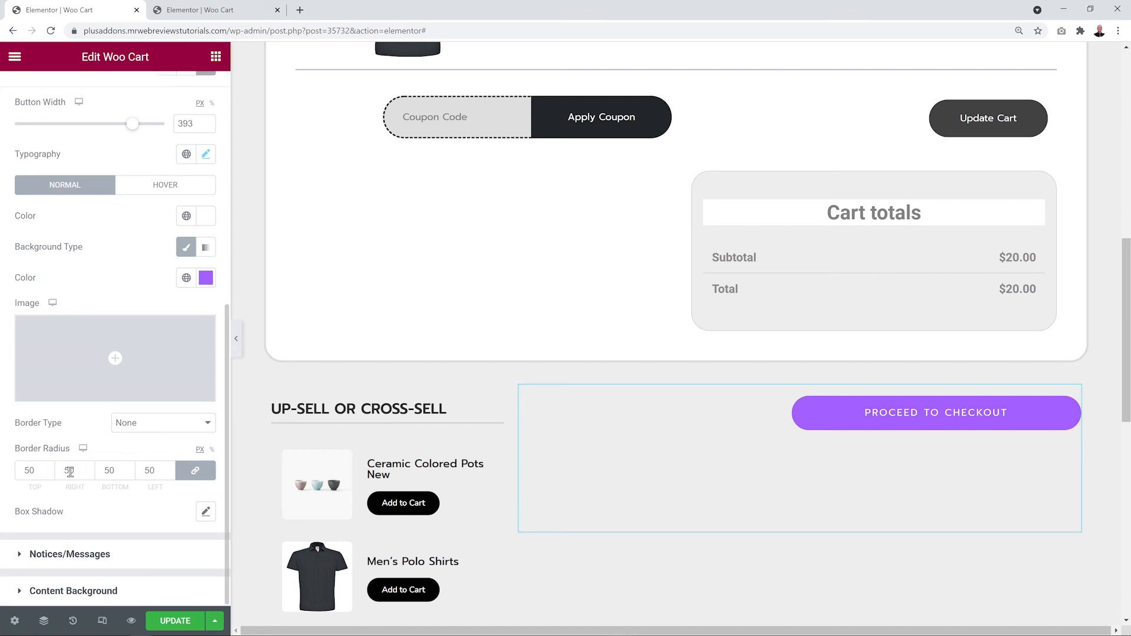
click(168, 425)
click(98, 422)
Step: Enable backend visibility for the cart notices and give them a classic pale yellow background
click(81, 557)
scroll(124, 521, down, 5)
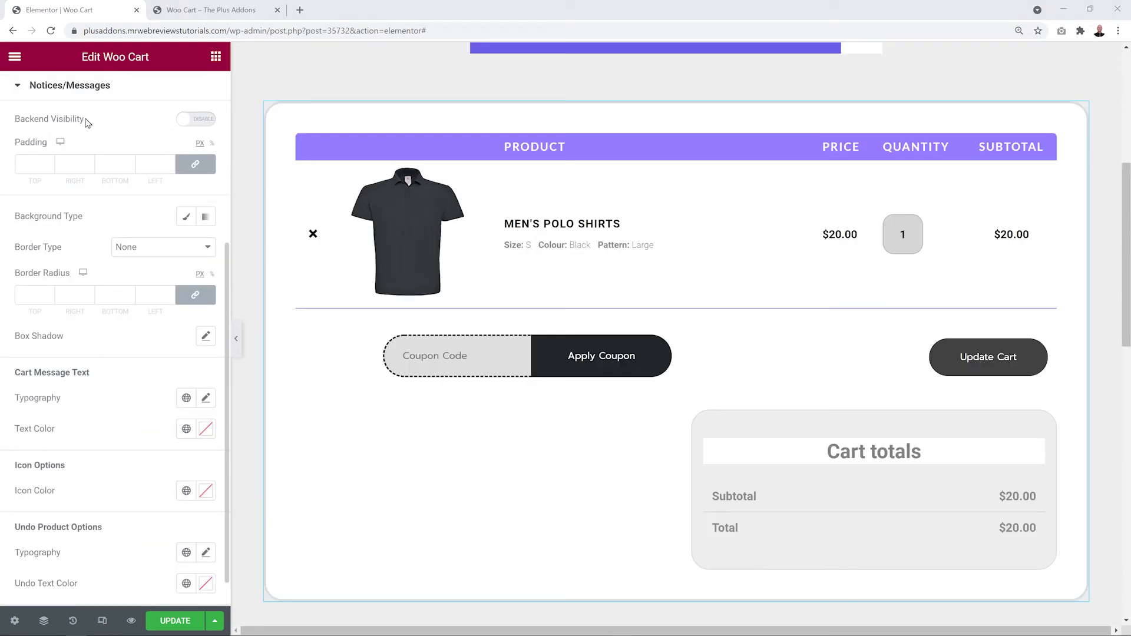
click(196, 119)
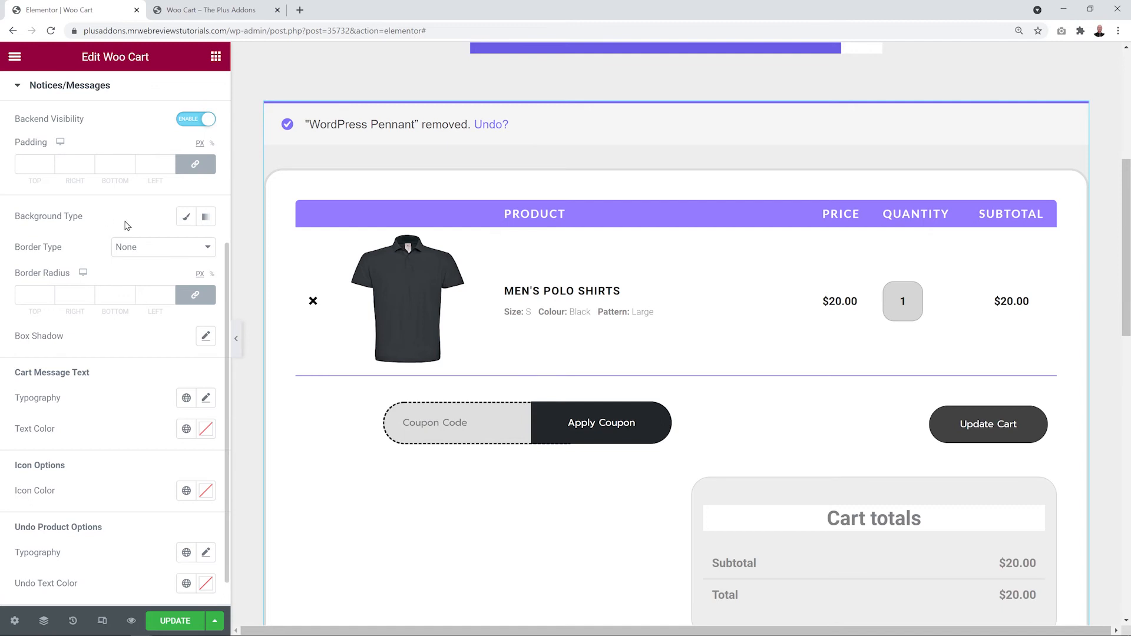
click(185, 217)
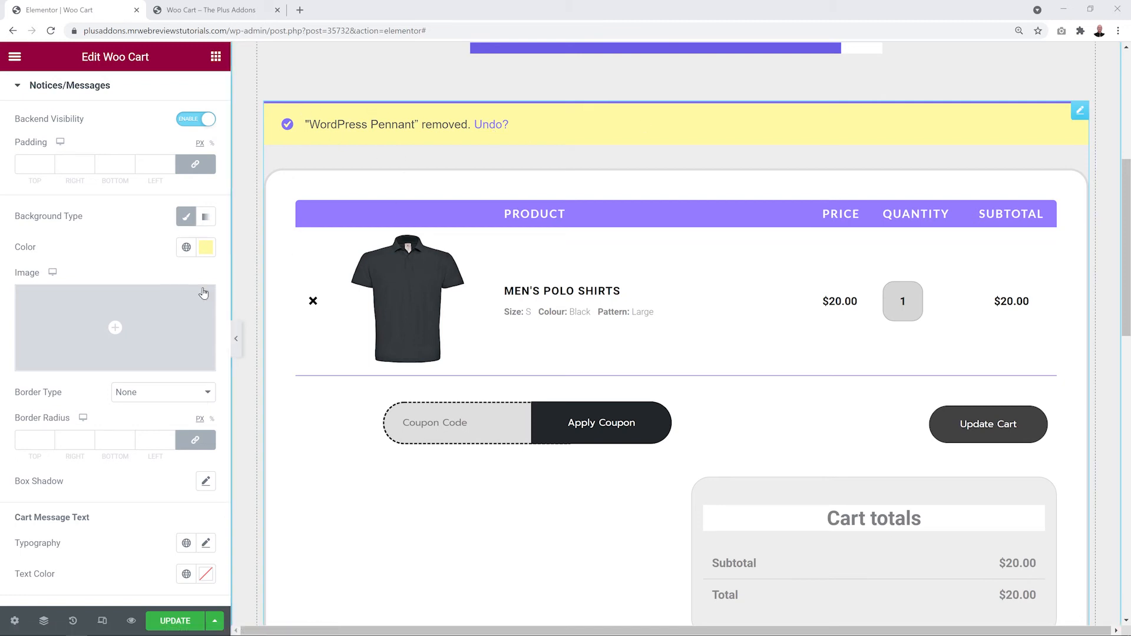
Step: Give the cart notice a solid border with width 0 on all sides, and try a box shadow before resetting it to default
click(151, 393)
click(149, 420)
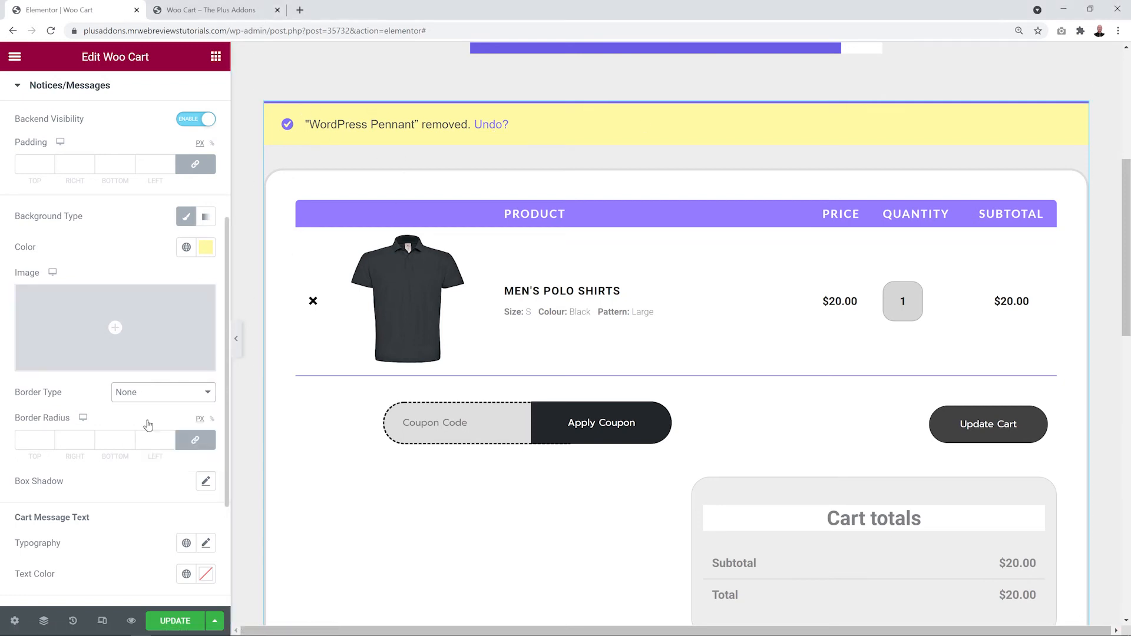
click(37, 436)
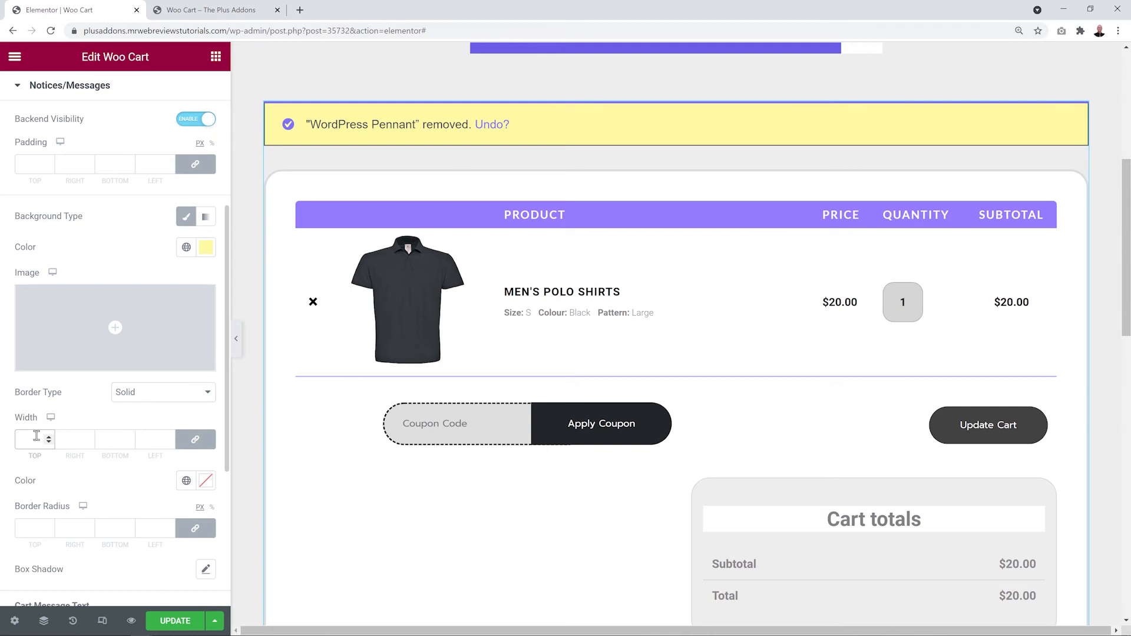
text(0)
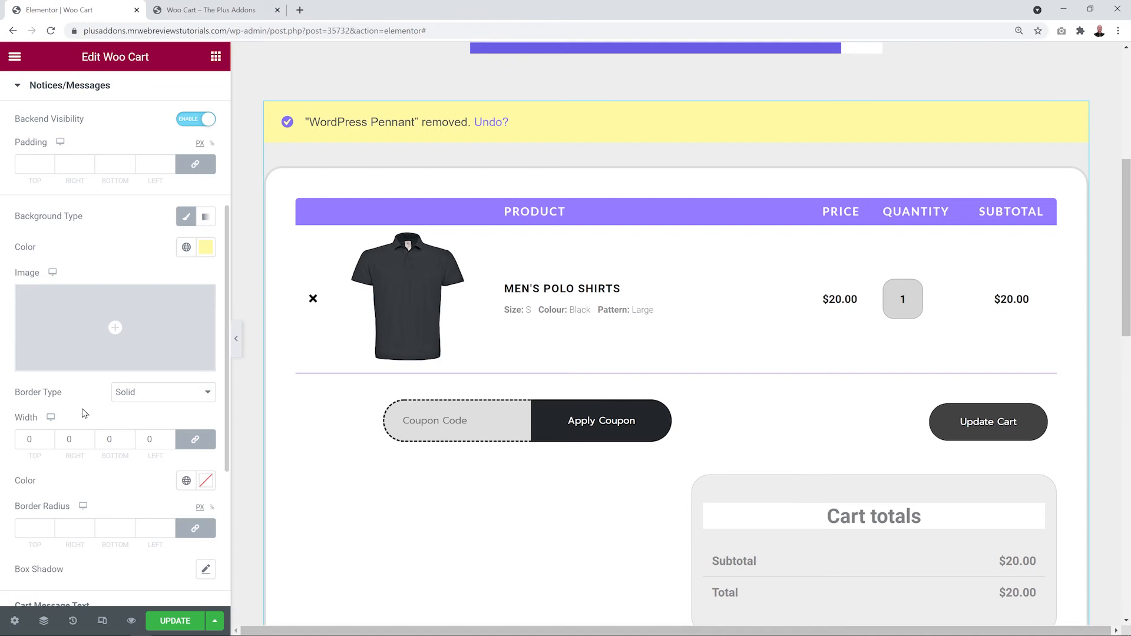
click(205, 571)
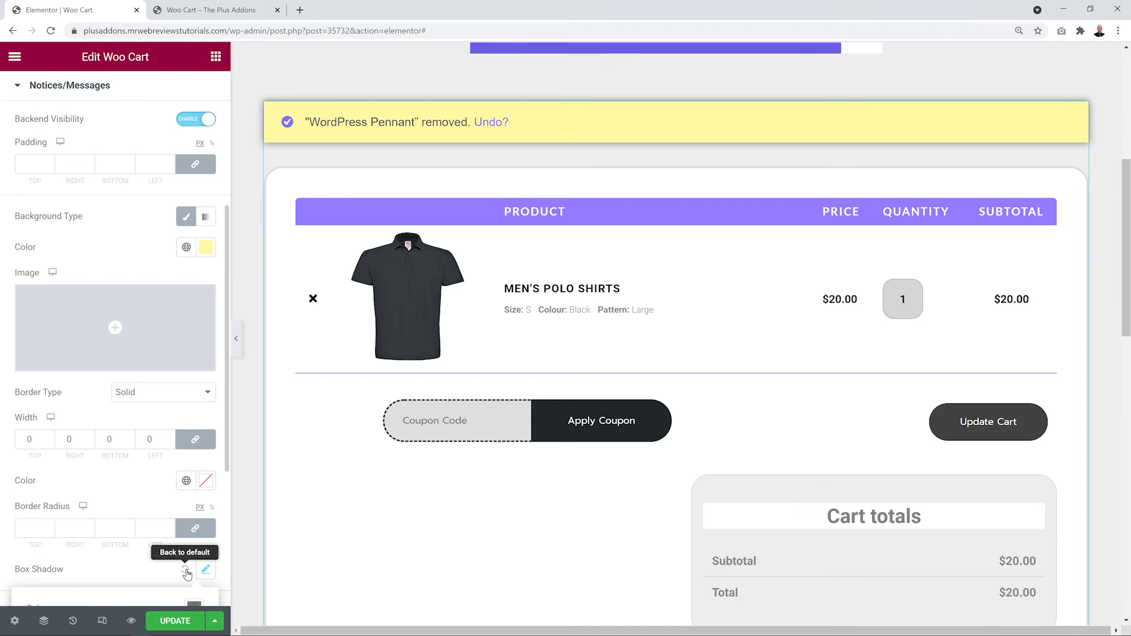
click(186, 572)
Step: Set the cart message text color to red #FF0000
scroll(159, 538, down, 5)
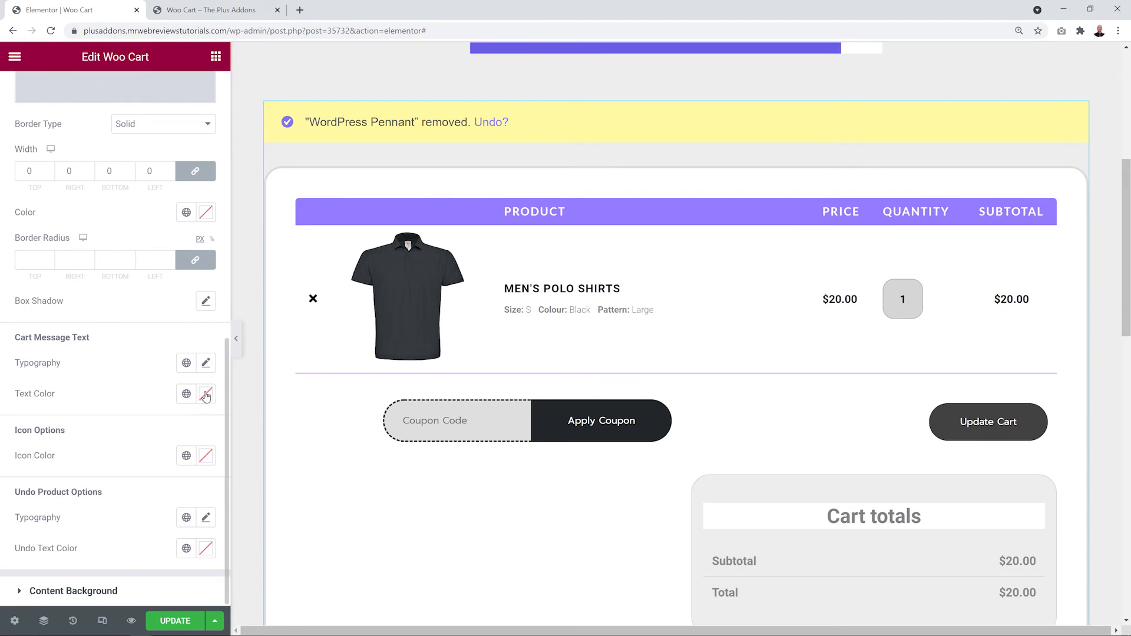
click(205, 393)
click(189, 235)
drag(190, 235, 220, 180)
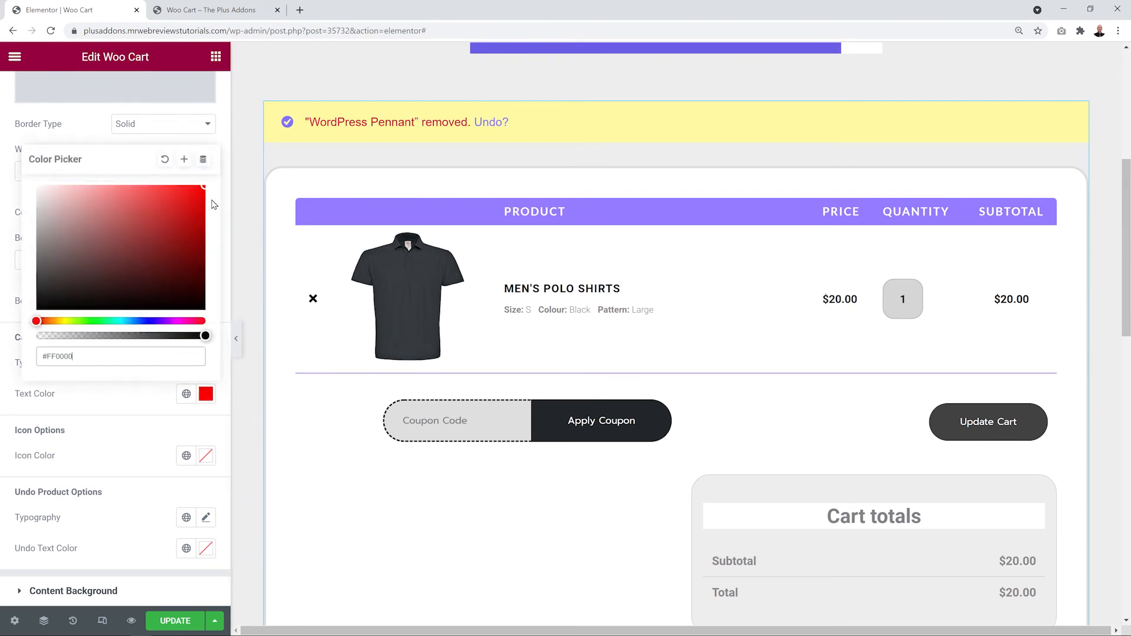
click(184, 390)
Step: Set the cart message typography weight to 600
click(206, 363)
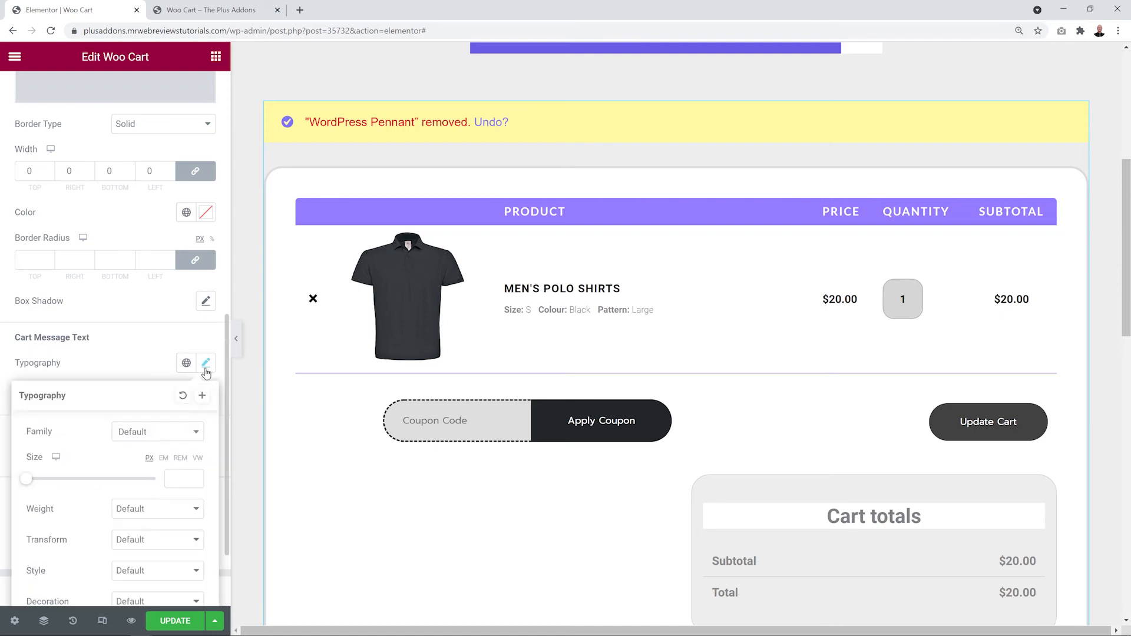
click(167, 517)
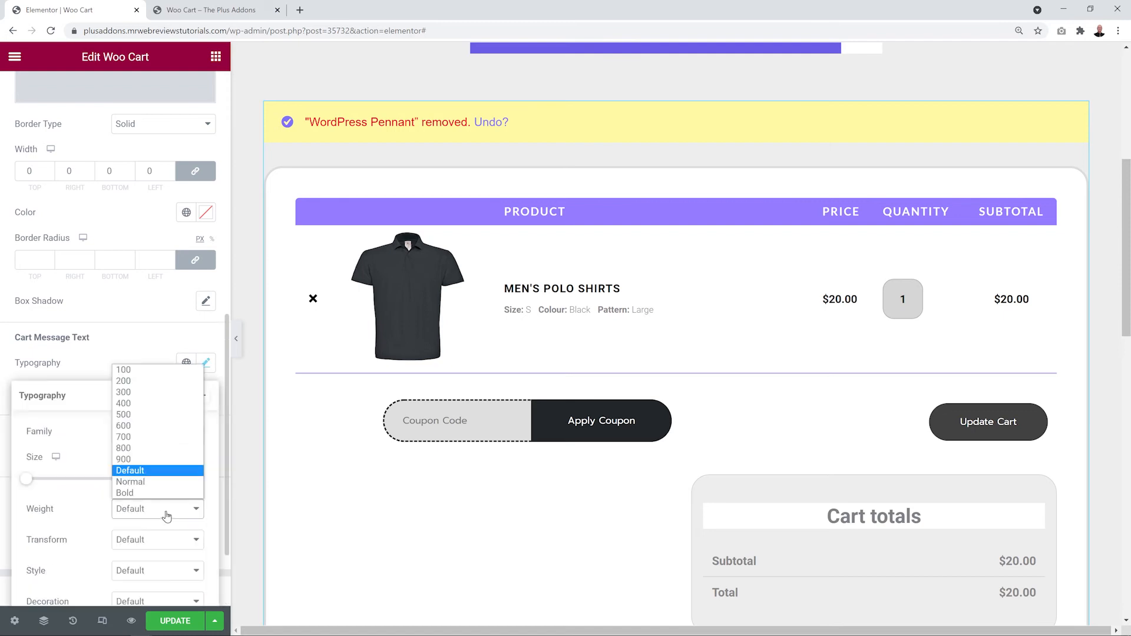
click(151, 425)
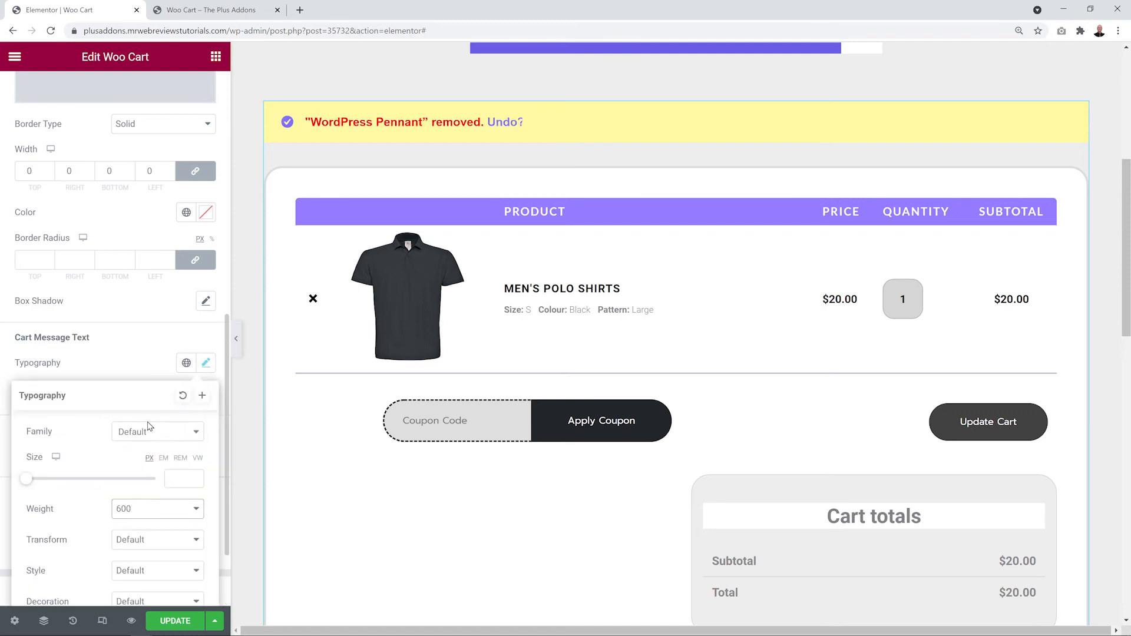
click(132, 352)
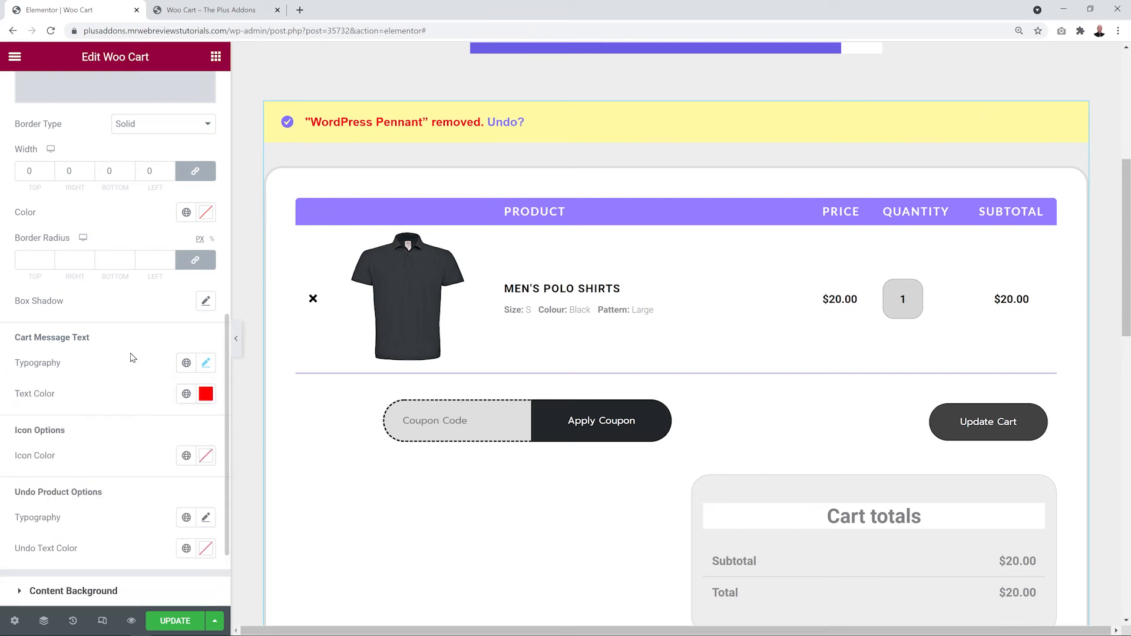
Step: Color the notice icon red #F40000 and the Undo text black #000000
click(205, 455)
drag(149, 319, 223, 260)
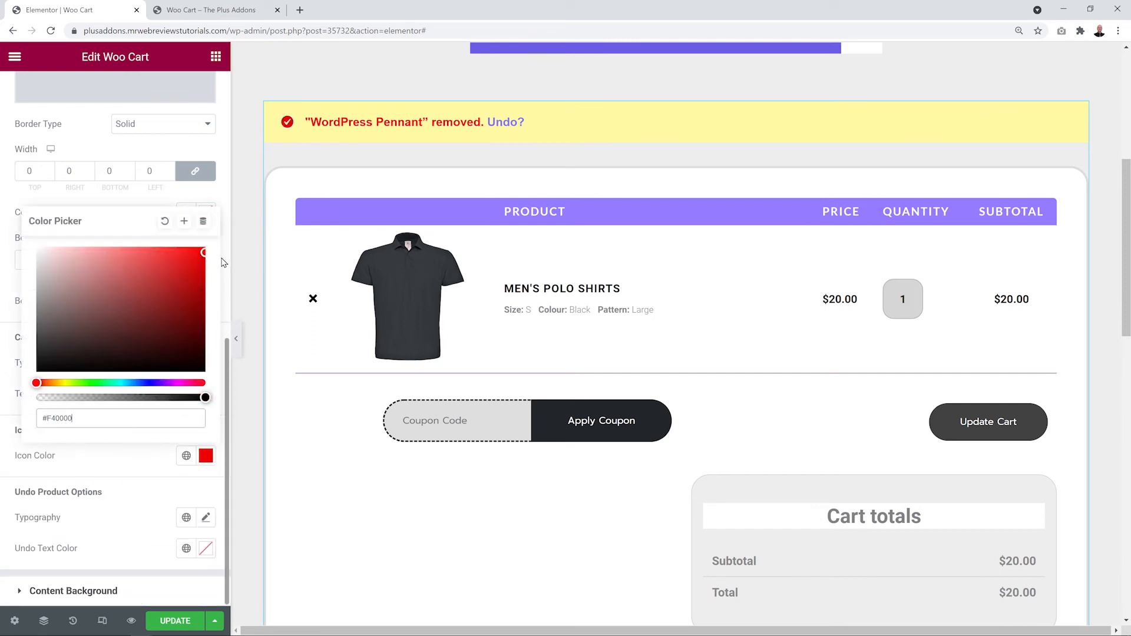
click(117, 463)
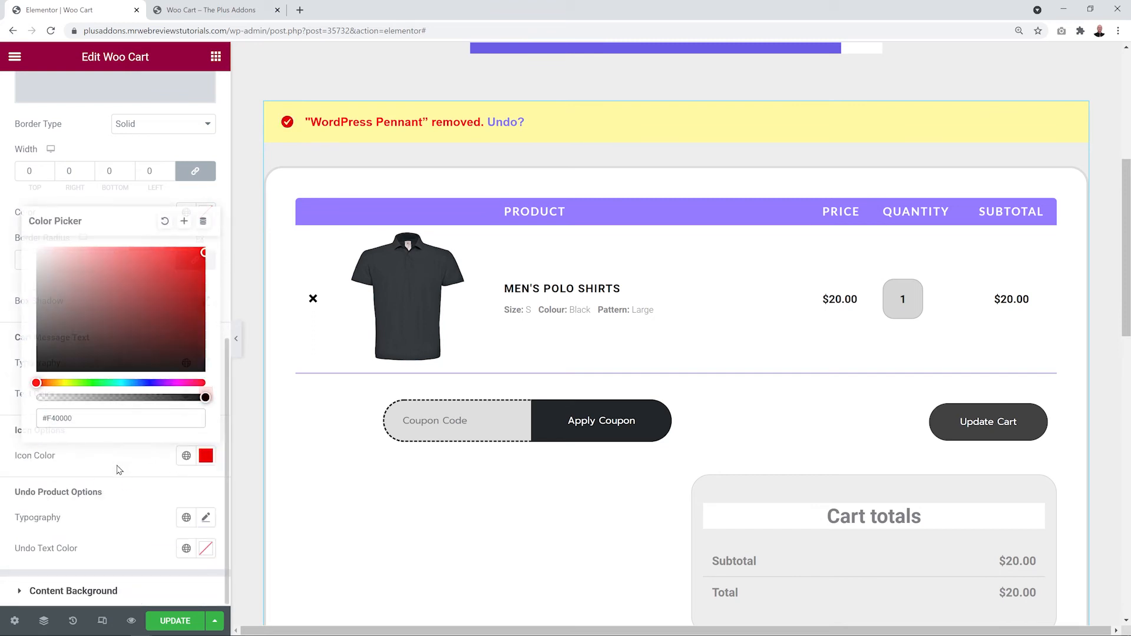
click(205, 549)
click(115, 411)
drag(48, 427, 16, 488)
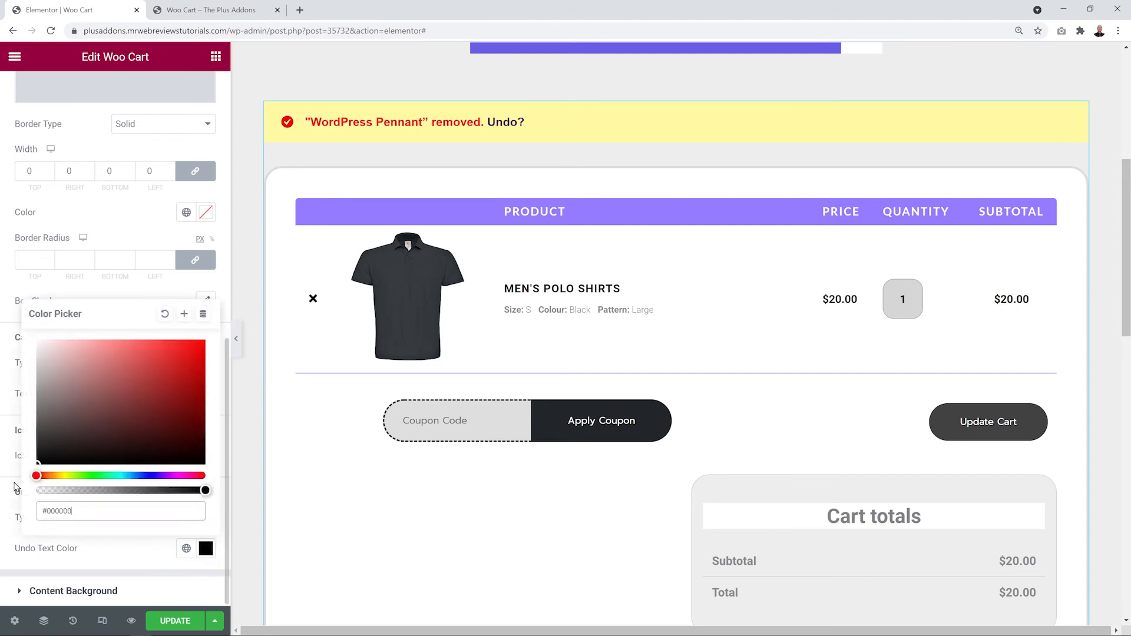
click(104, 549)
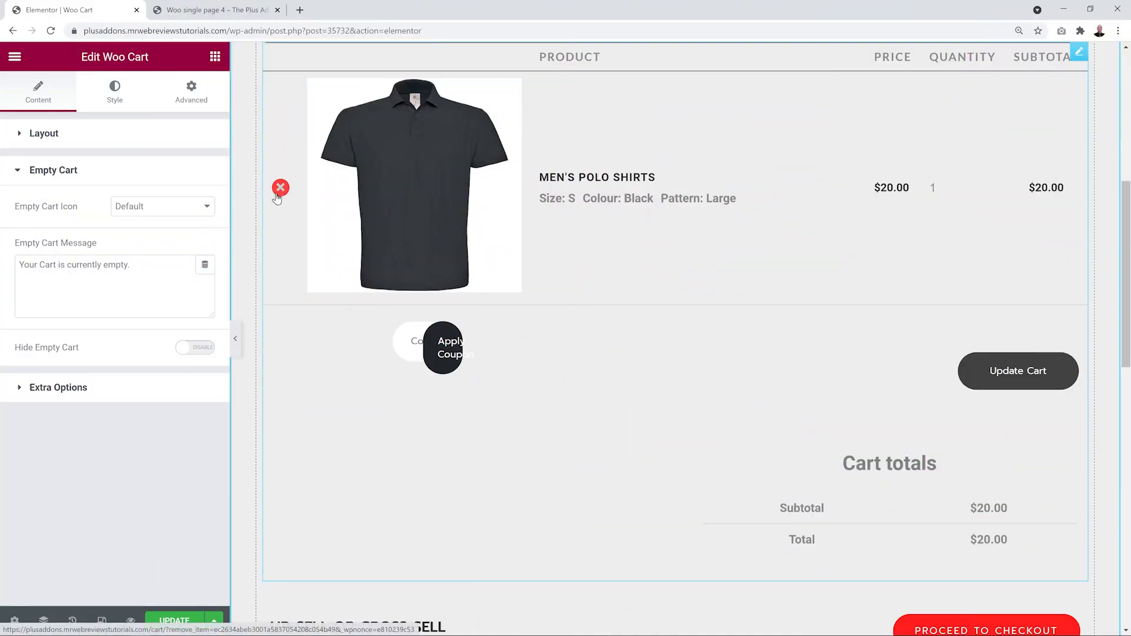
Step: Remove the Men's Polo Shirts item from the cart and enable Hide Empty Cart on the checkout button widget beside the up-sell section
click(281, 188)
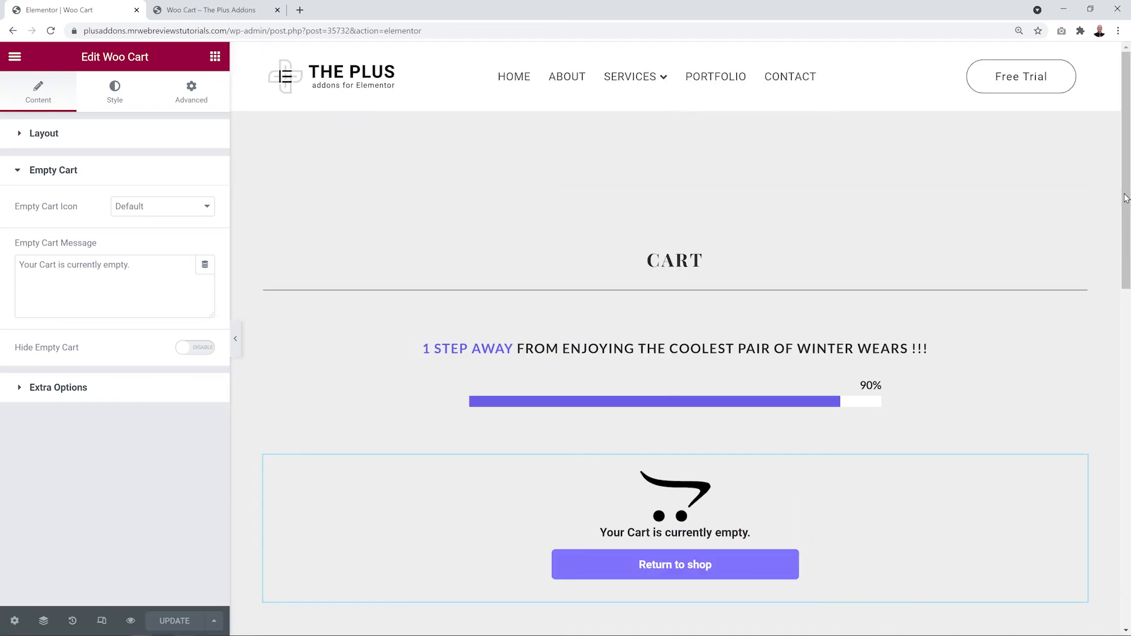
scroll(1105, 216, down, 3)
scroll(1105, 216, down, 1)
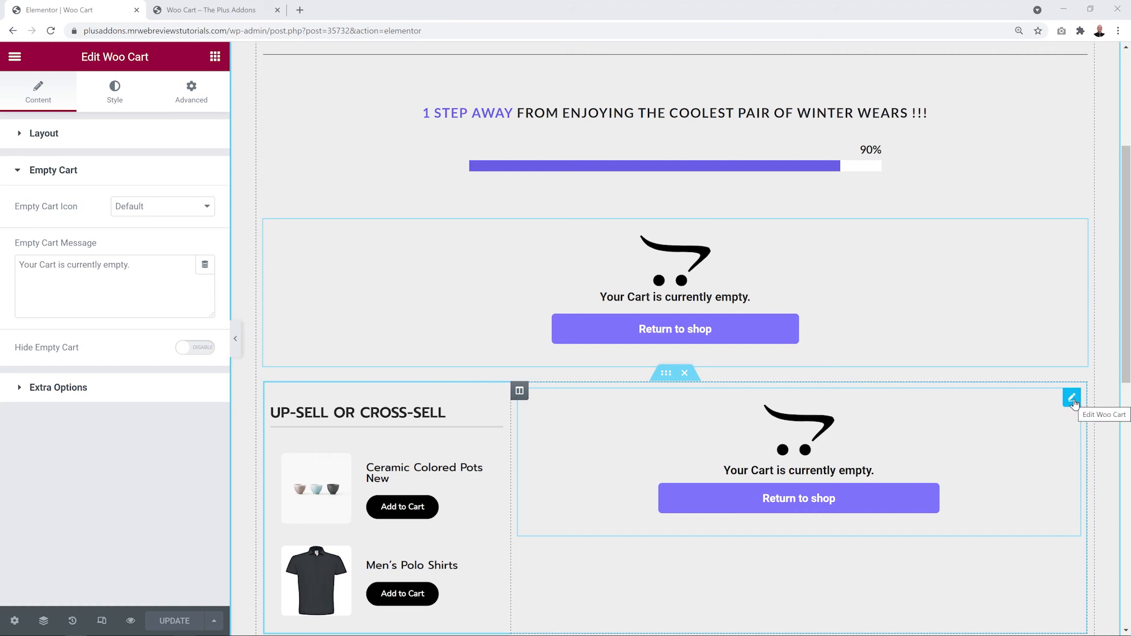
click(1072, 398)
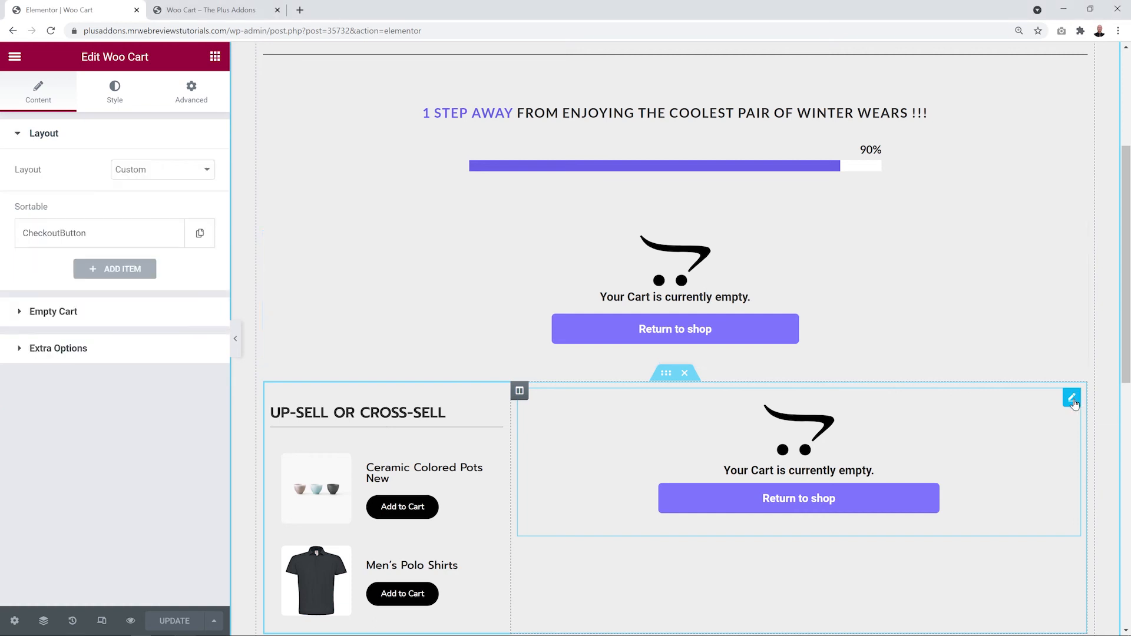
click(106, 313)
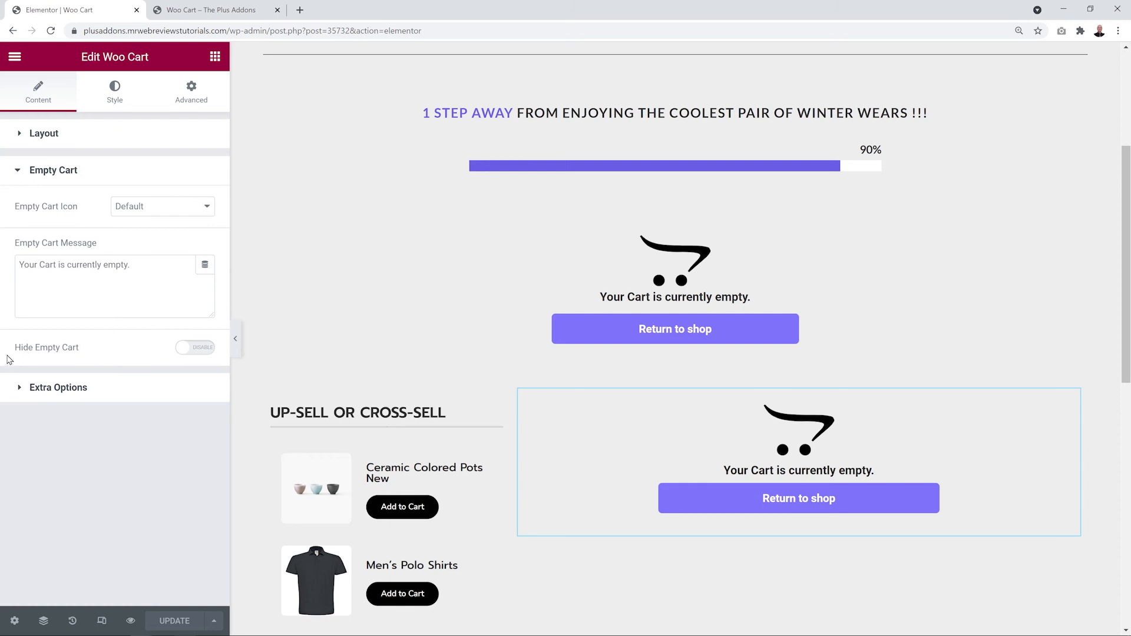
click(196, 349)
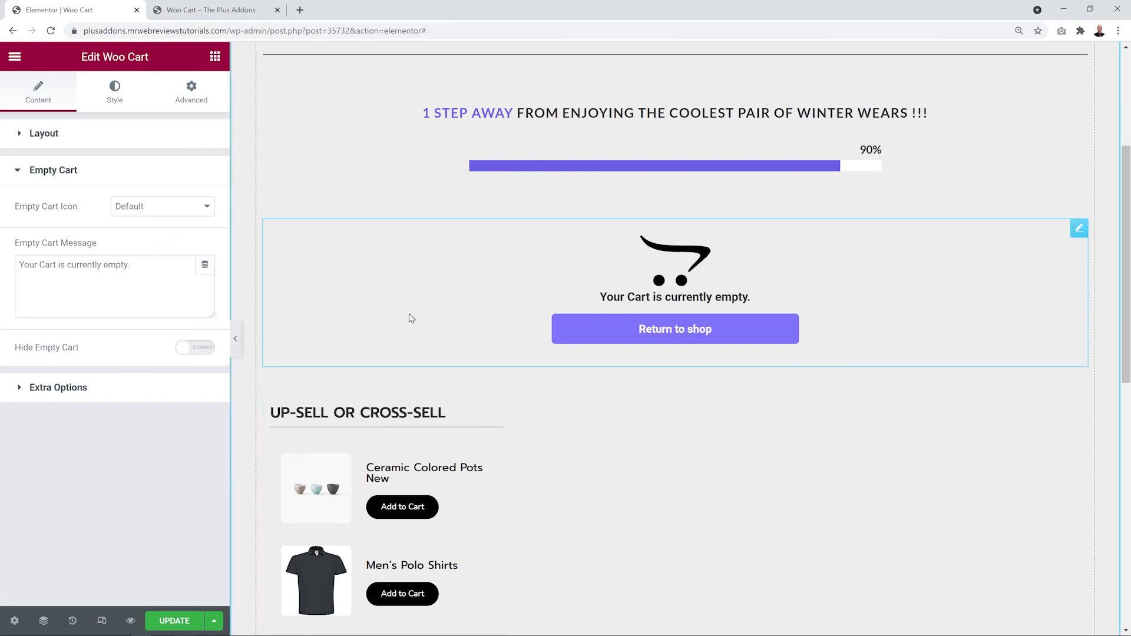
Step: Replace the main cart widget's empty cart message with "Oops! Your cart is empty..."
drag(140, 274, 7, 270)
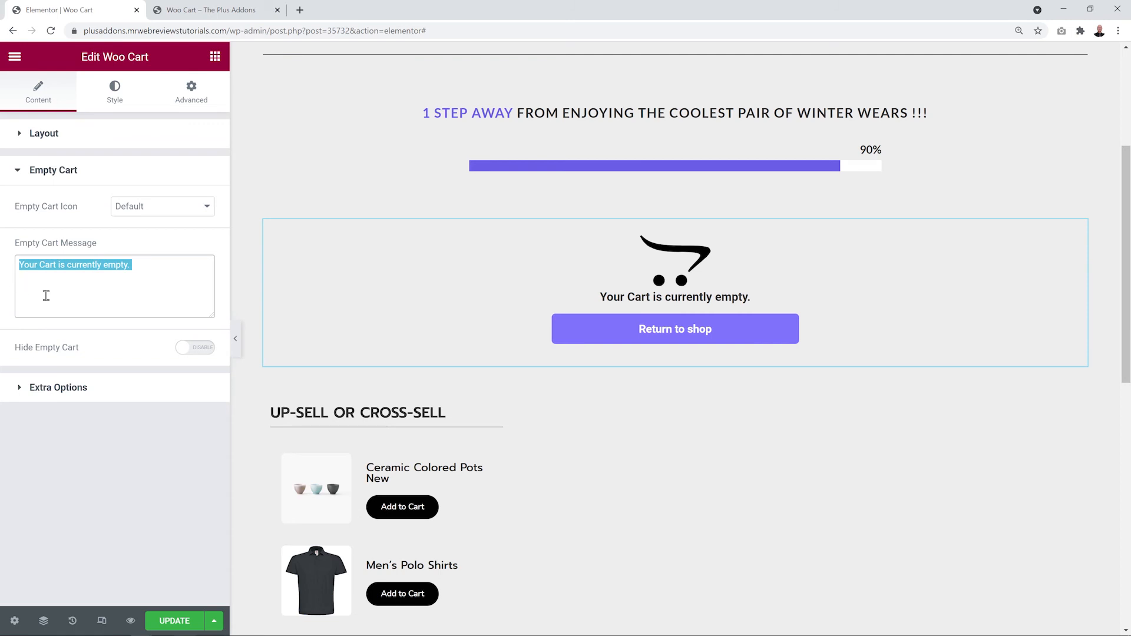
text(Oops! Your cart is empty...)
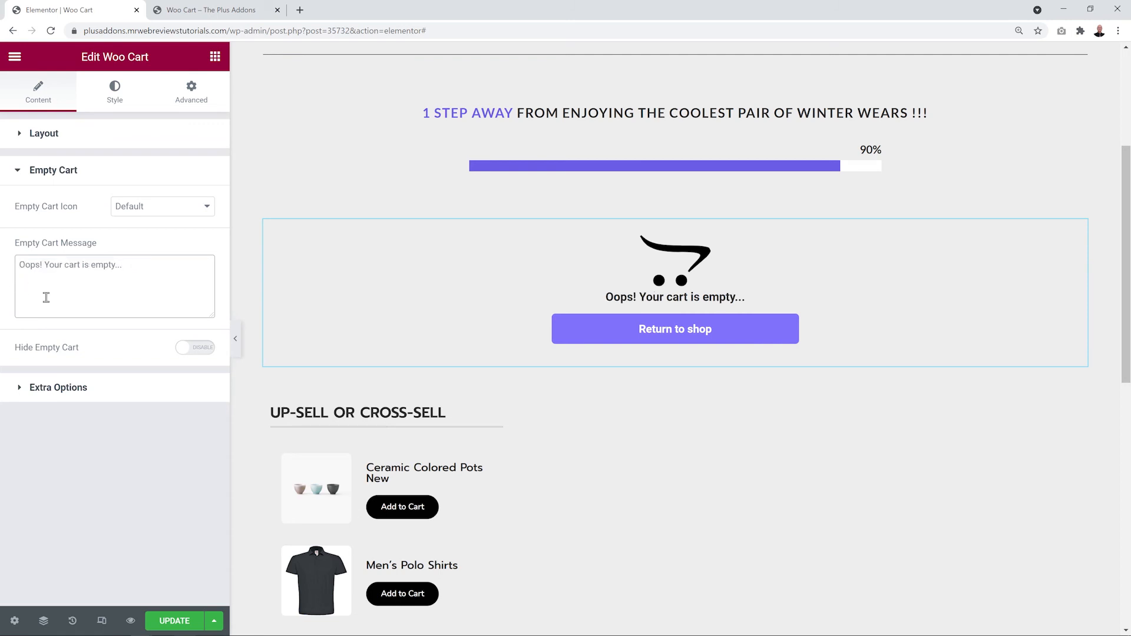
click(76, 231)
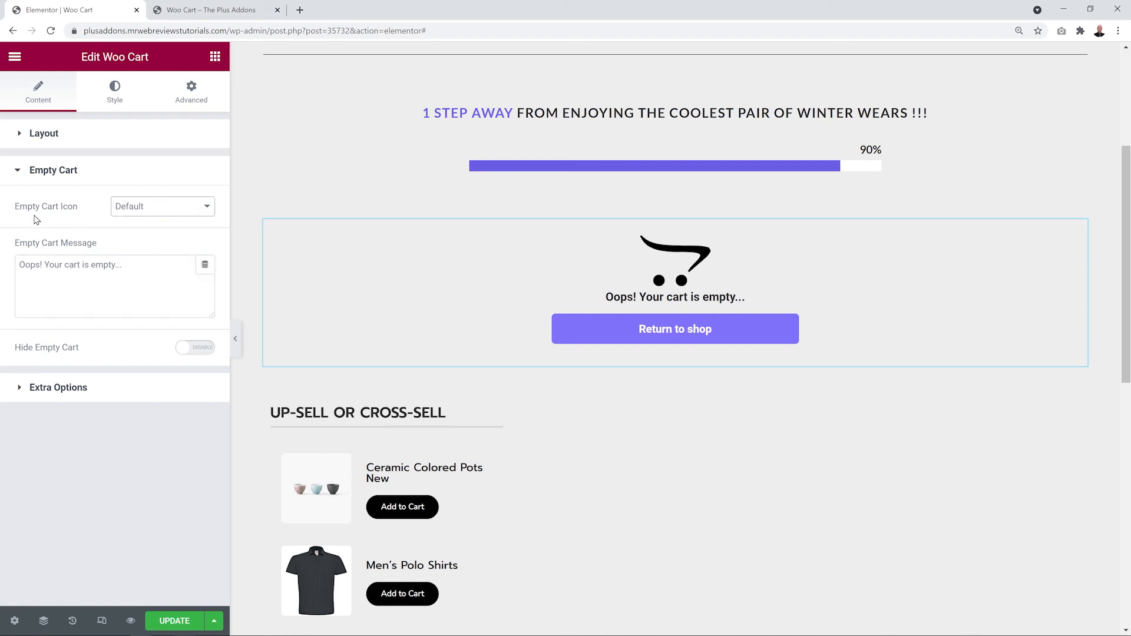
Step: Switch the empty cart icon to Custom and insert the cart image 237706-200.png from the media library
click(197, 214)
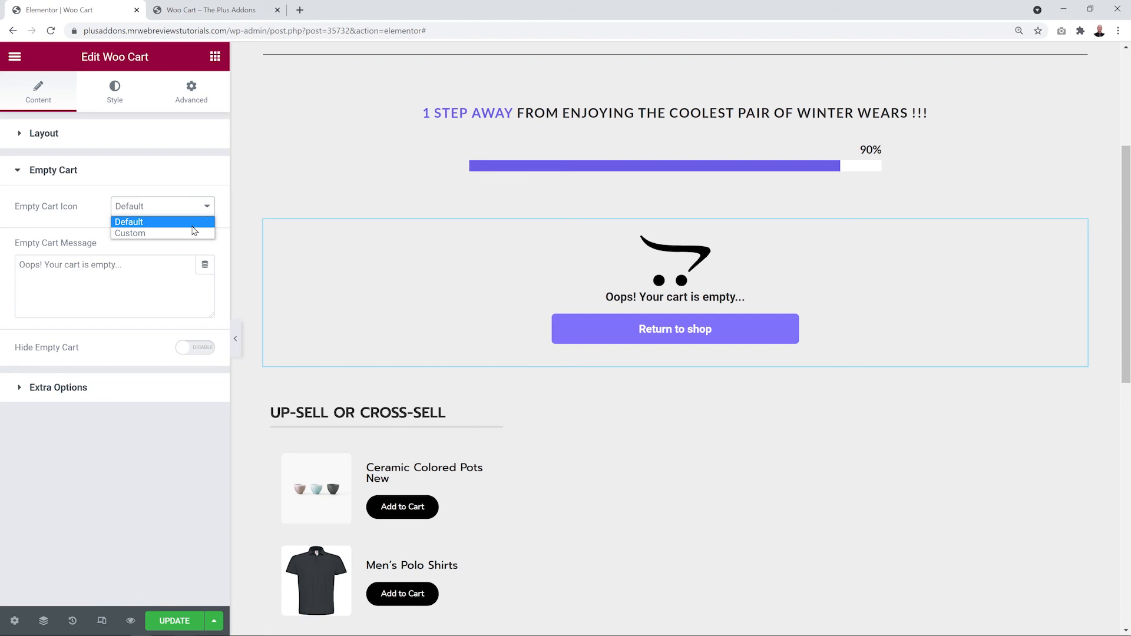
click(88, 210)
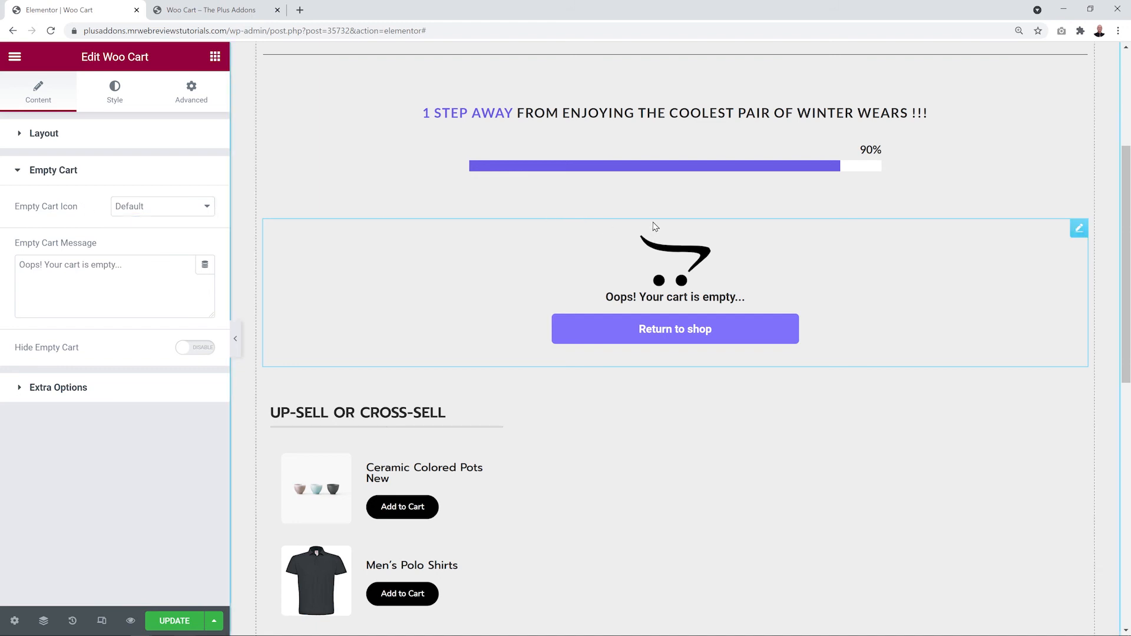
click(179, 209)
click(179, 237)
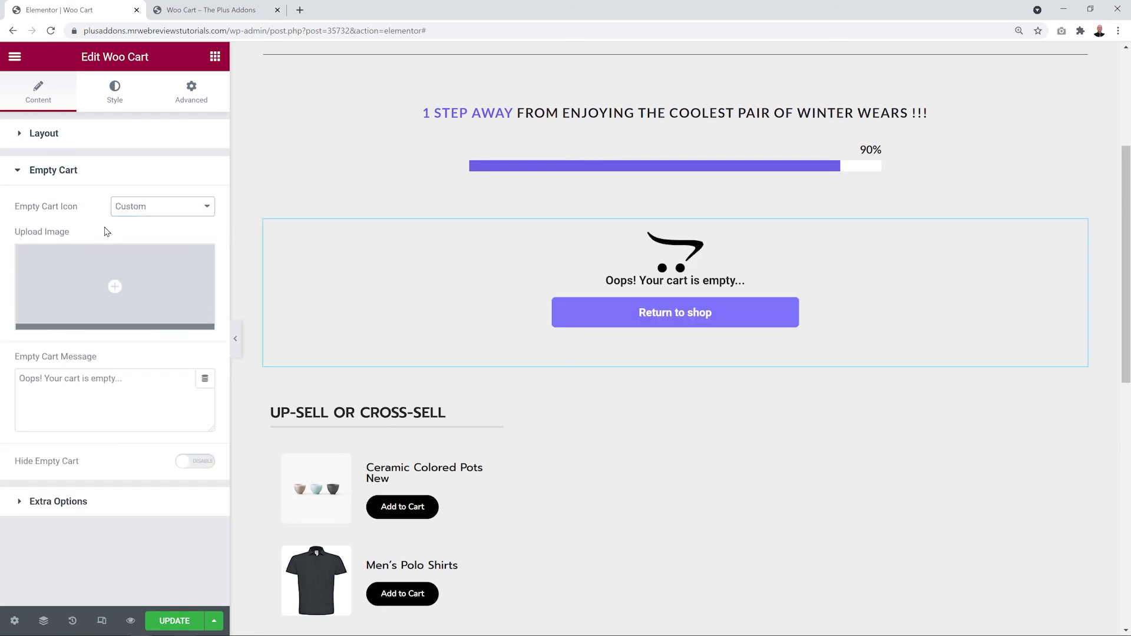
click(151, 281)
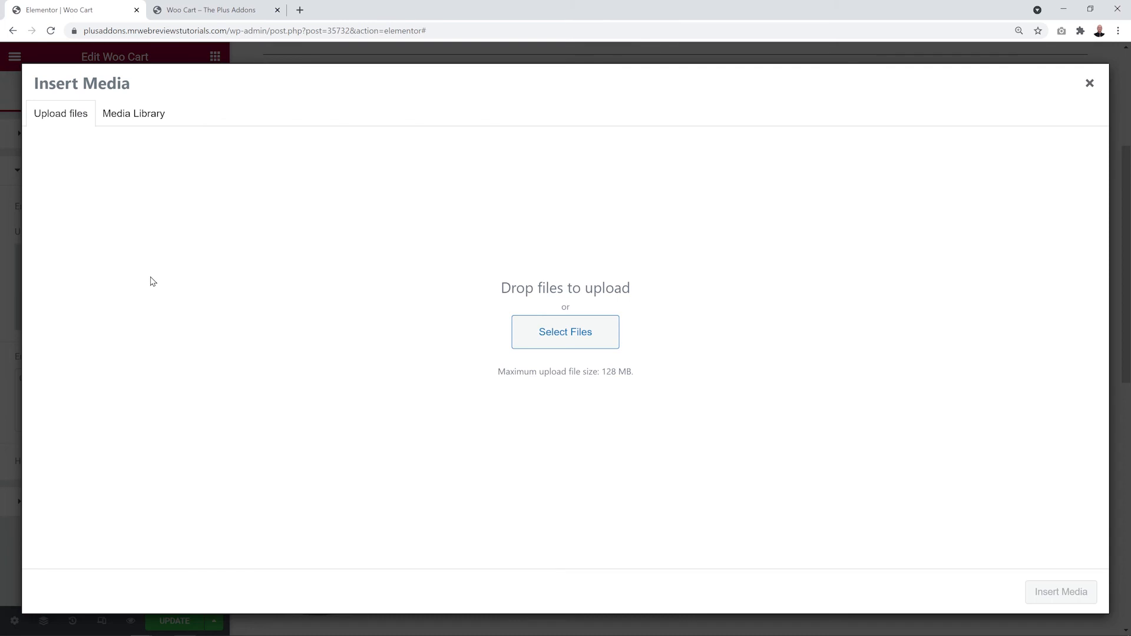
click(135, 116)
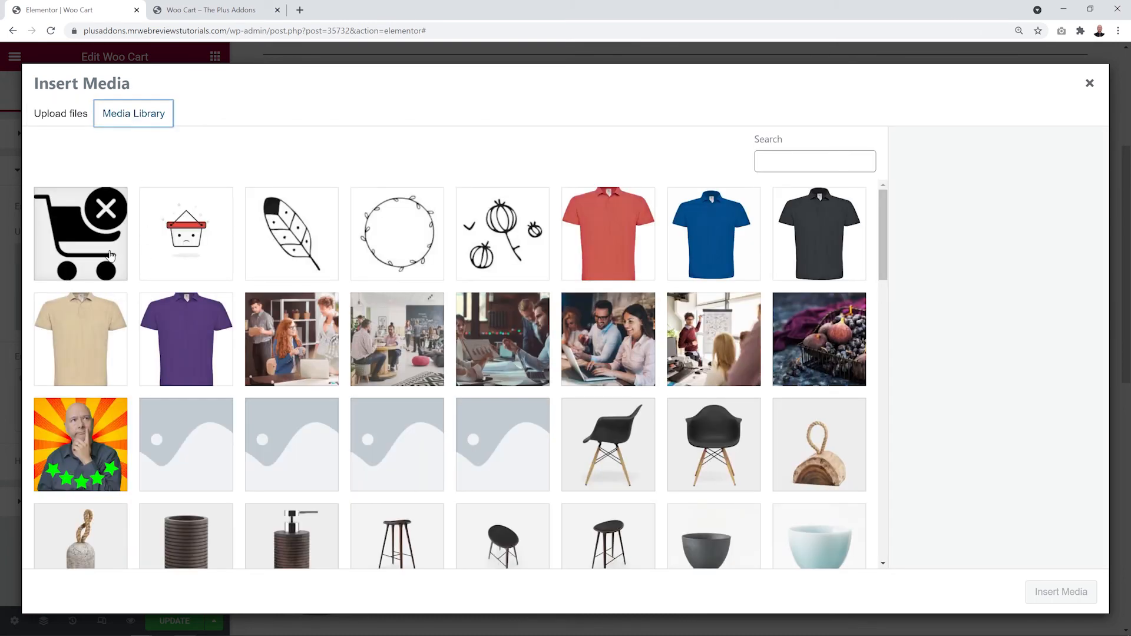
click(82, 237)
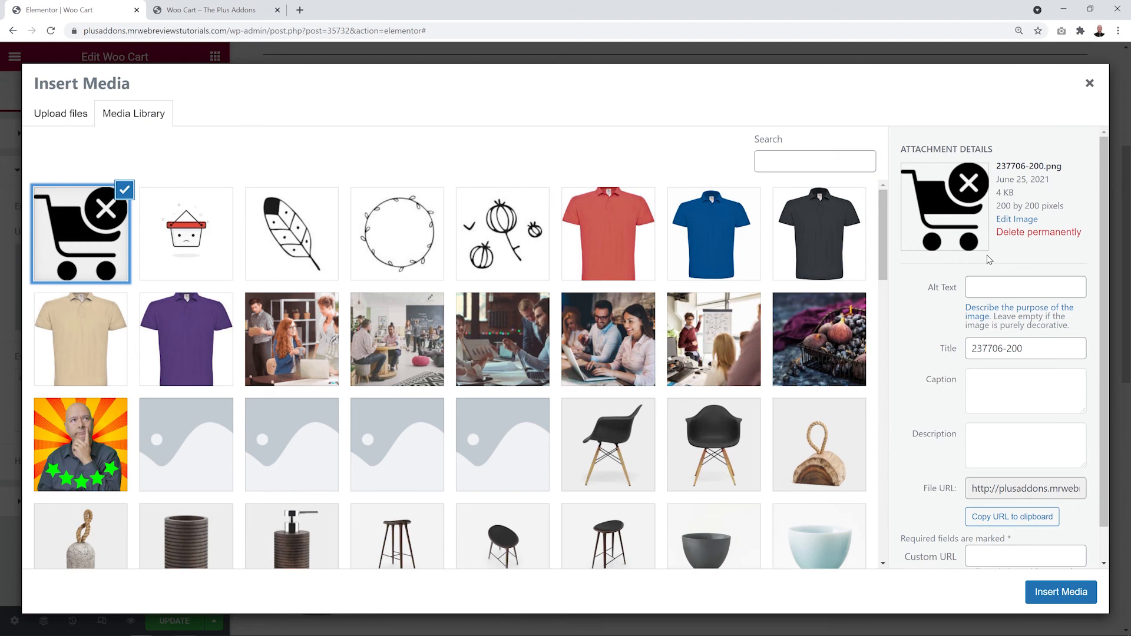
click(1067, 599)
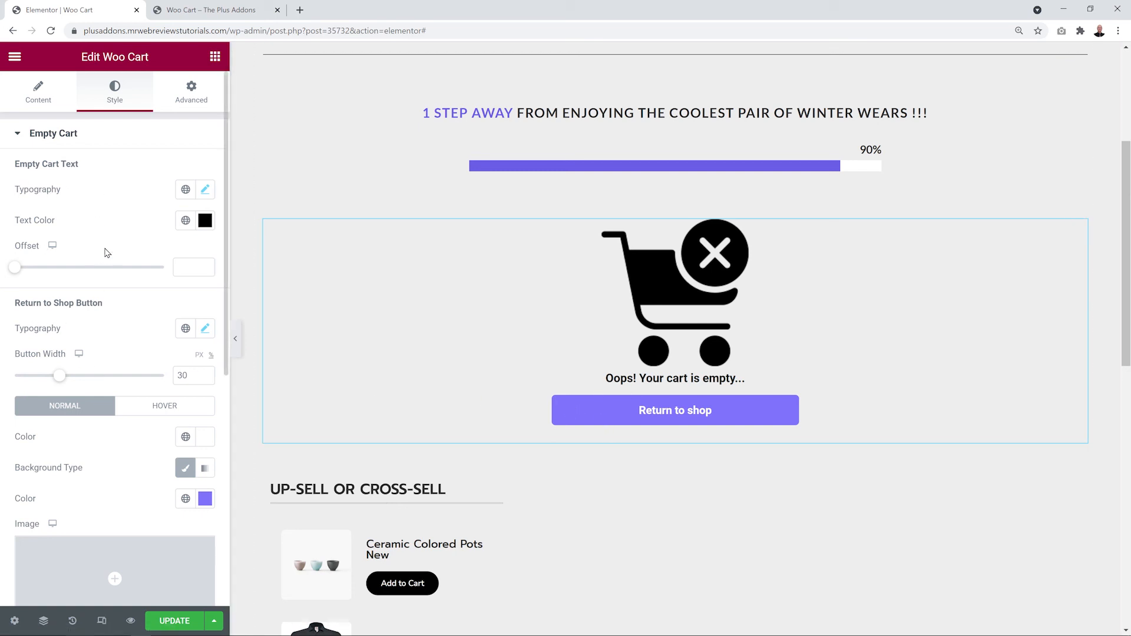
Step: Set the empty cart text's font family to Poppins and its size to 18 px
click(205, 191)
click(191, 263)
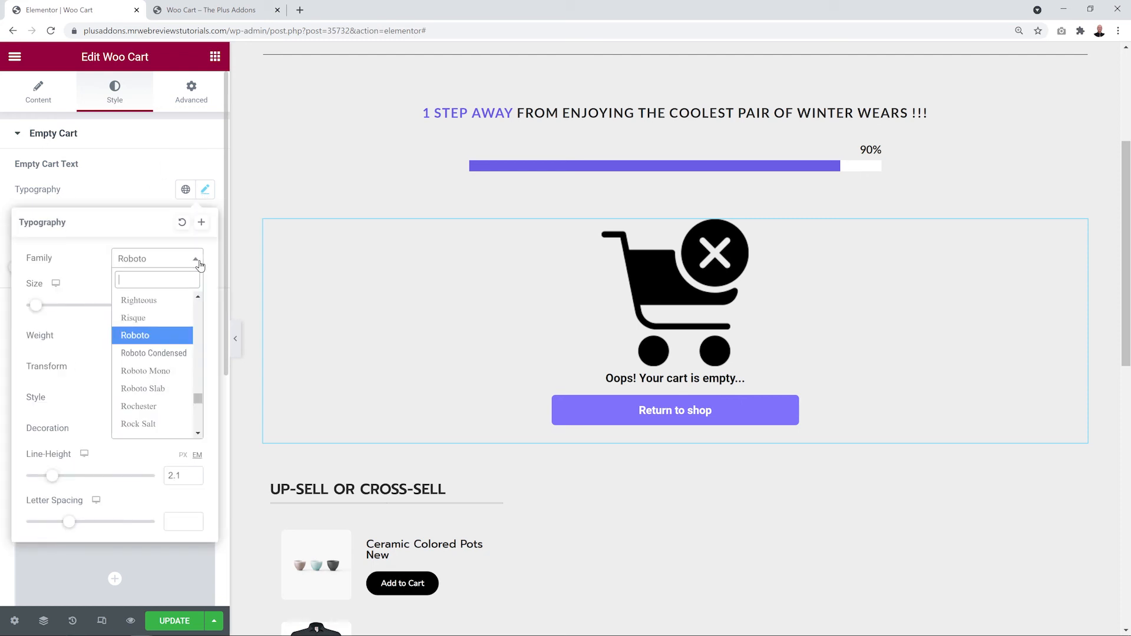
text(popp)
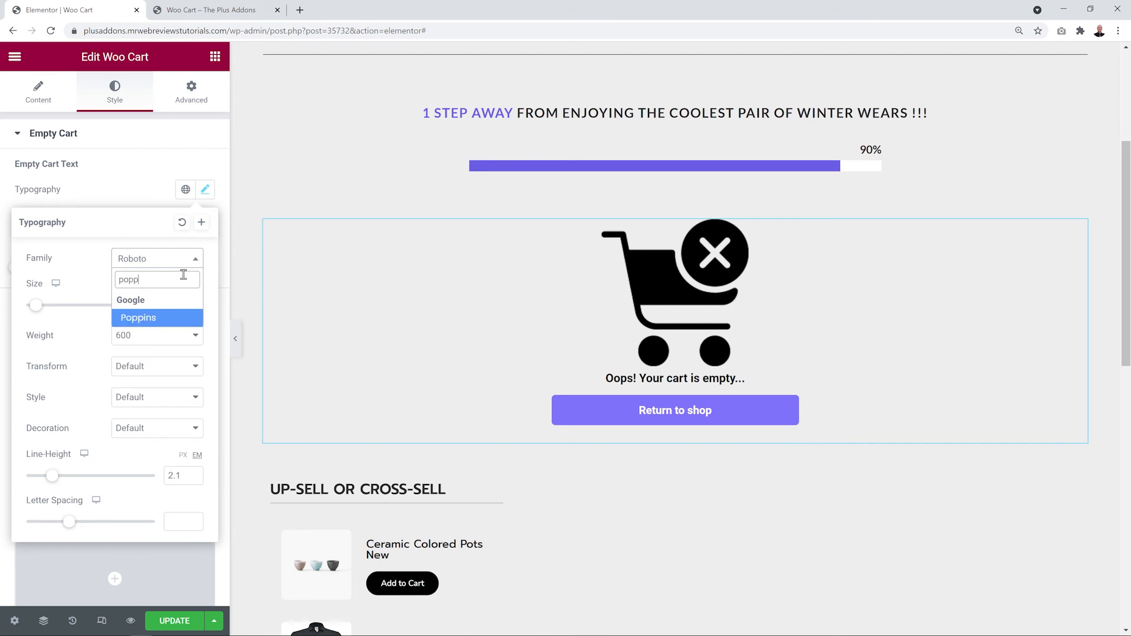
click(131, 318)
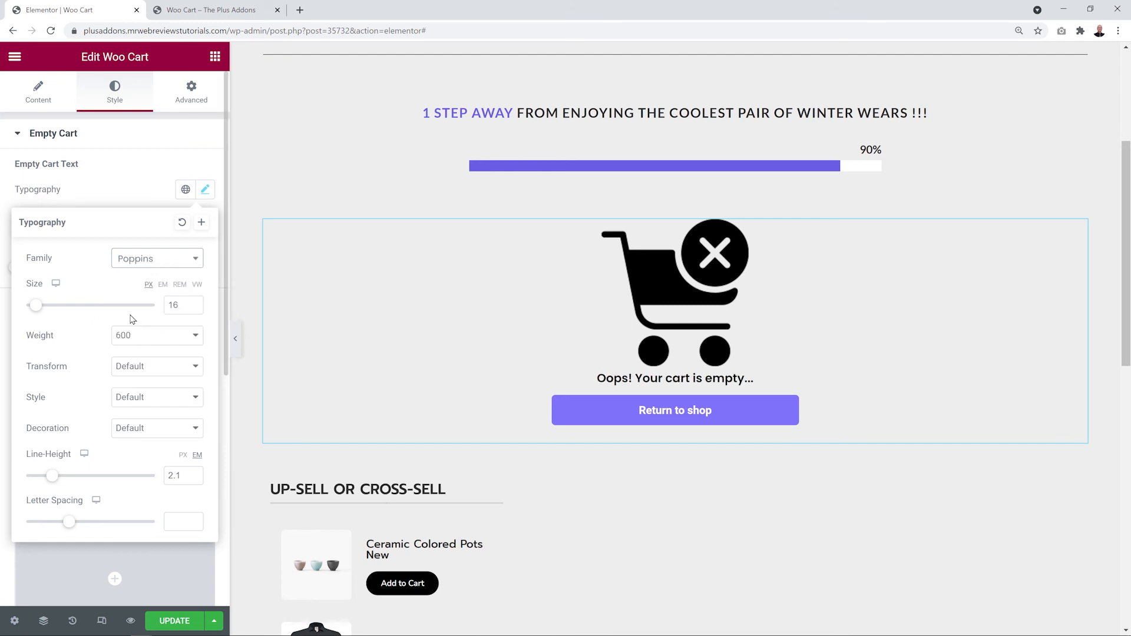
click(194, 303)
click(194, 304)
Step: Try font weight 900 on the empty cart text and settle on 300
click(194, 336)
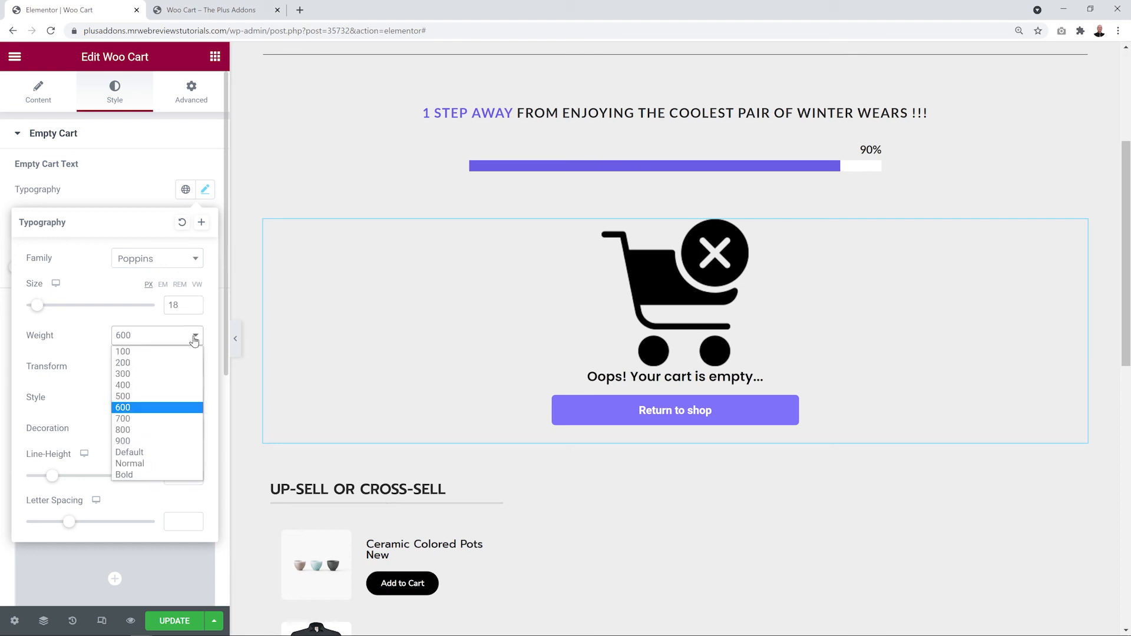
click(164, 443)
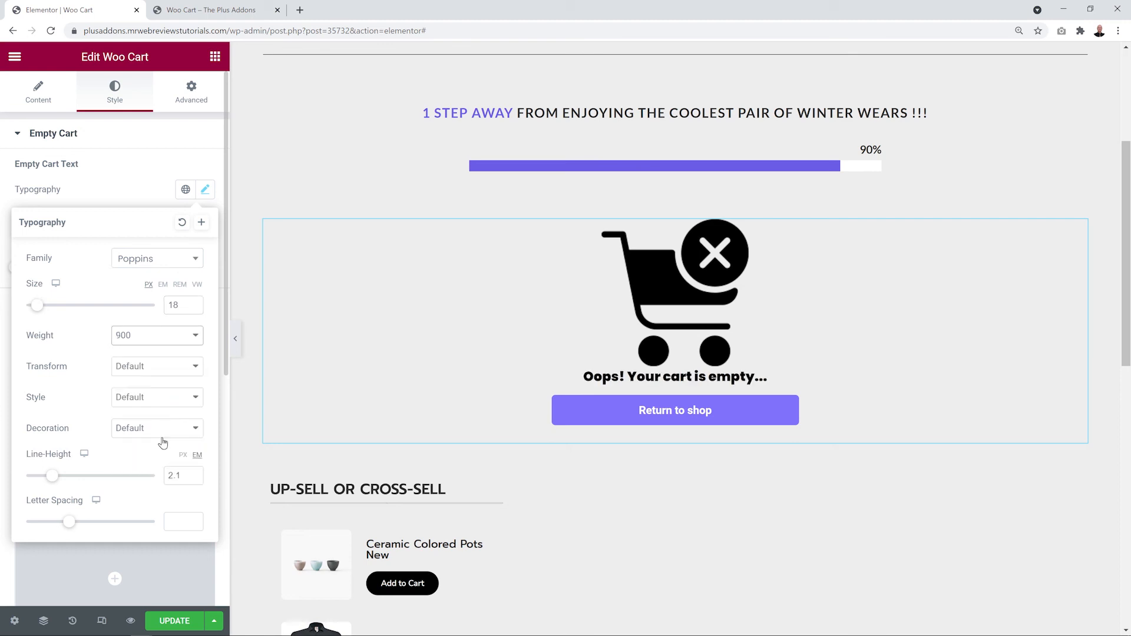
click(189, 345)
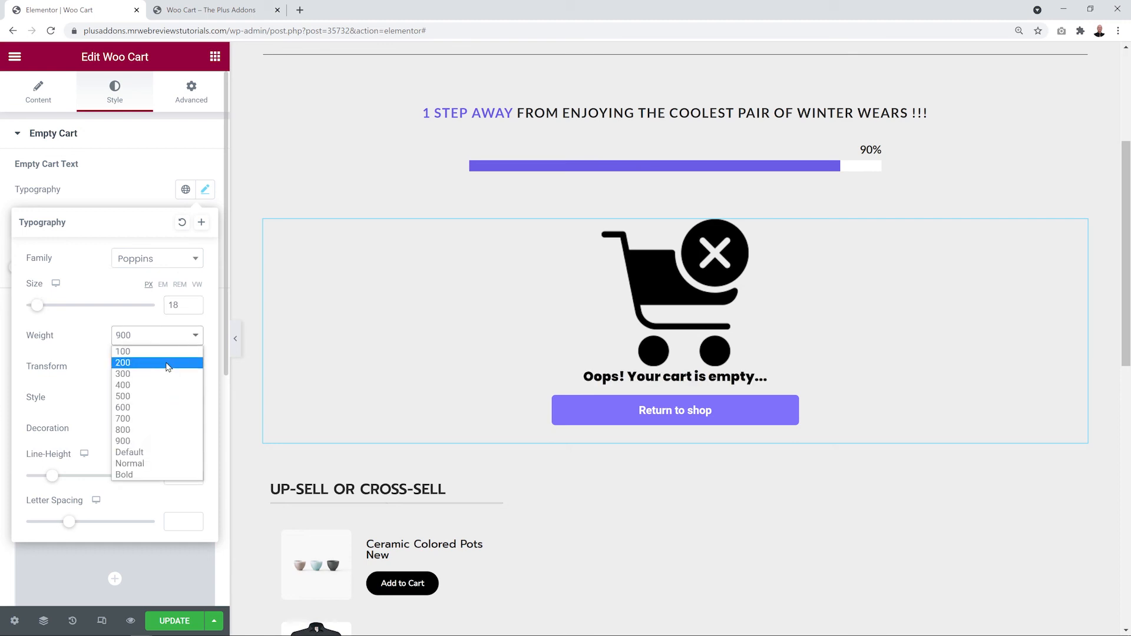
click(155, 377)
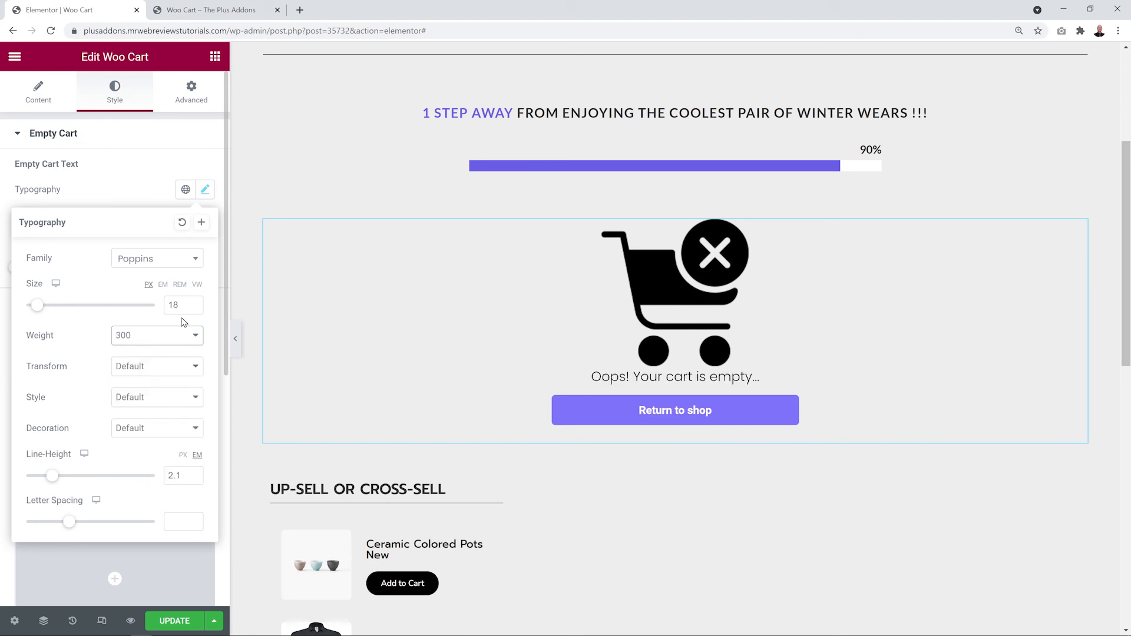
click(129, 191)
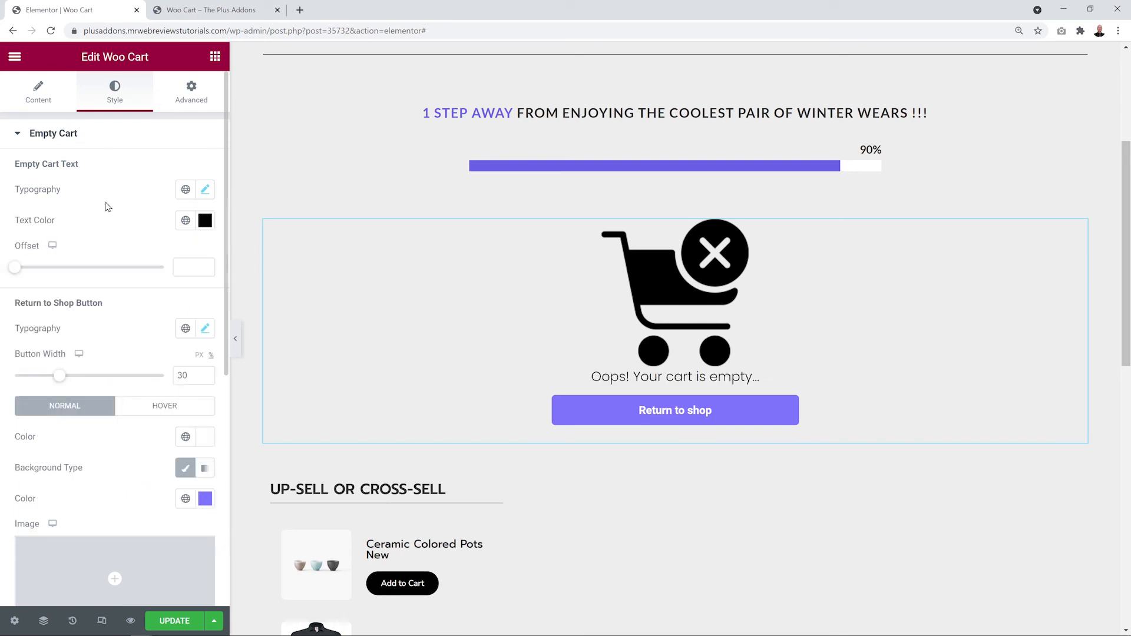
Step: Set the empty cart text color to #8072FC
click(204, 222)
click(74, 452)
text(#8072FC)
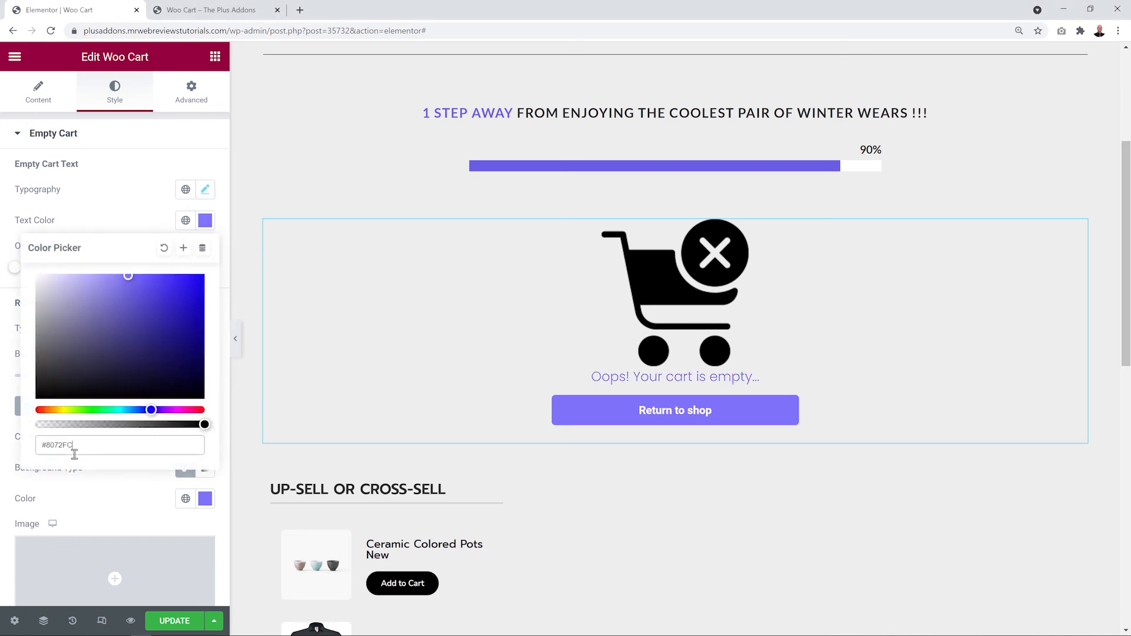
click(141, 216)
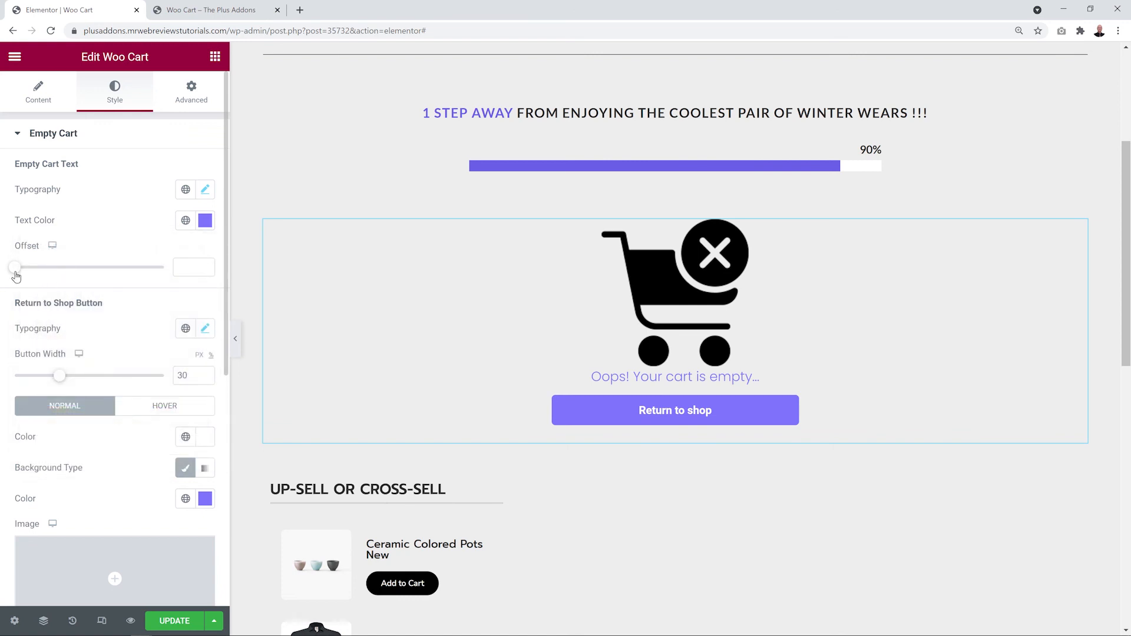
Step: Set the empty cart text's offset to 200
drag(18, 272, 77, 272)
click(205, 265)
click(206, 265)
click(141, 247)
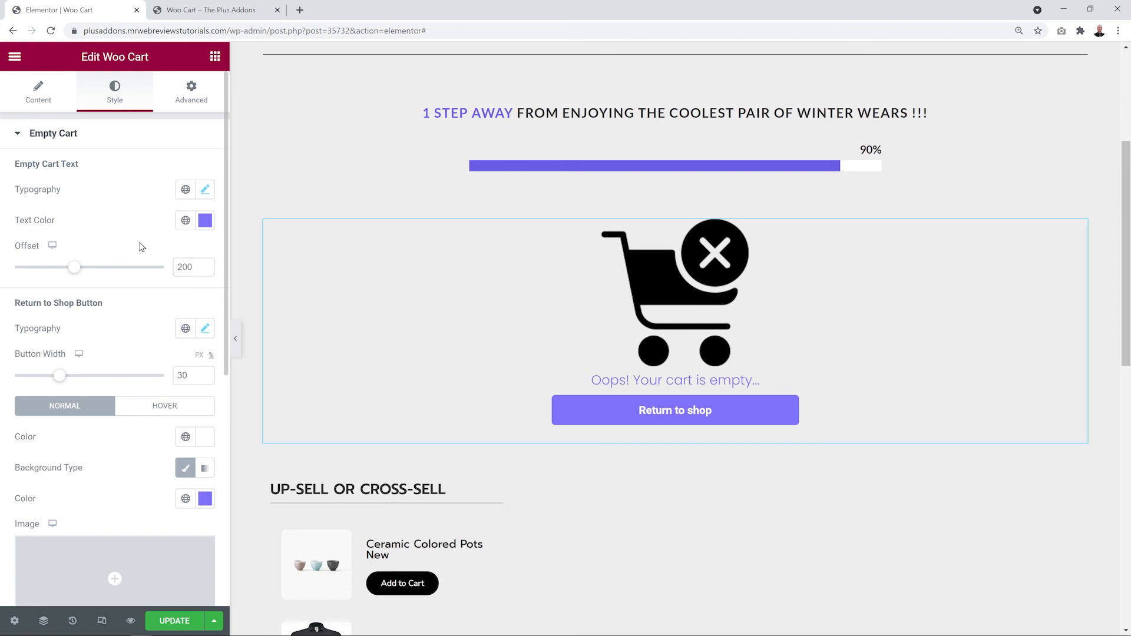
Step: Set the Return to Shop button's width to 37%
scroll(125, 146, down, 3)
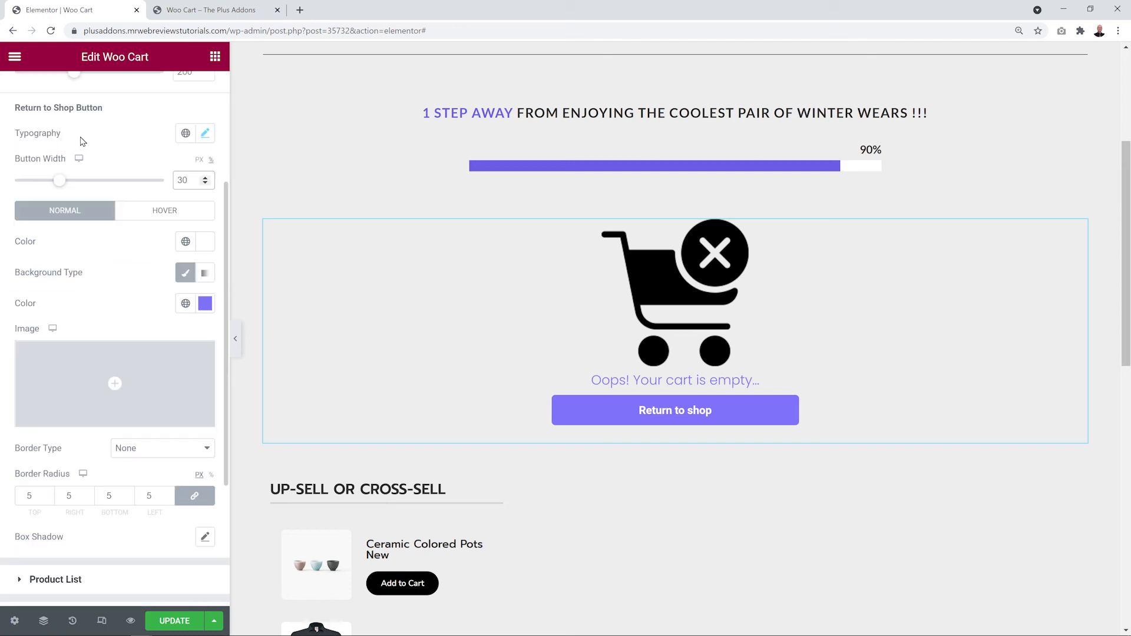
click(206, 139)
click(141, 139)
mouse_move(60, 187)
mouse_down()
mouse_move(91, 186)
mouse_move(70, 186)
mouse_up()
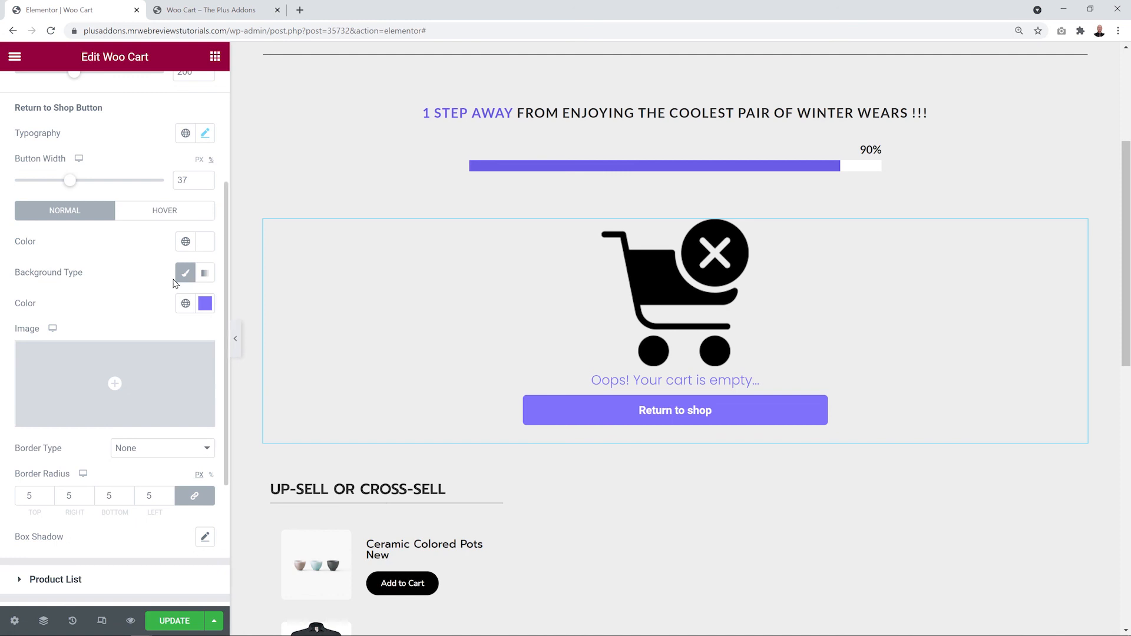
Step: Color the Return to Shop button's text #8072FC and its background white #FFFFFF in the normal state
click(205, 247)
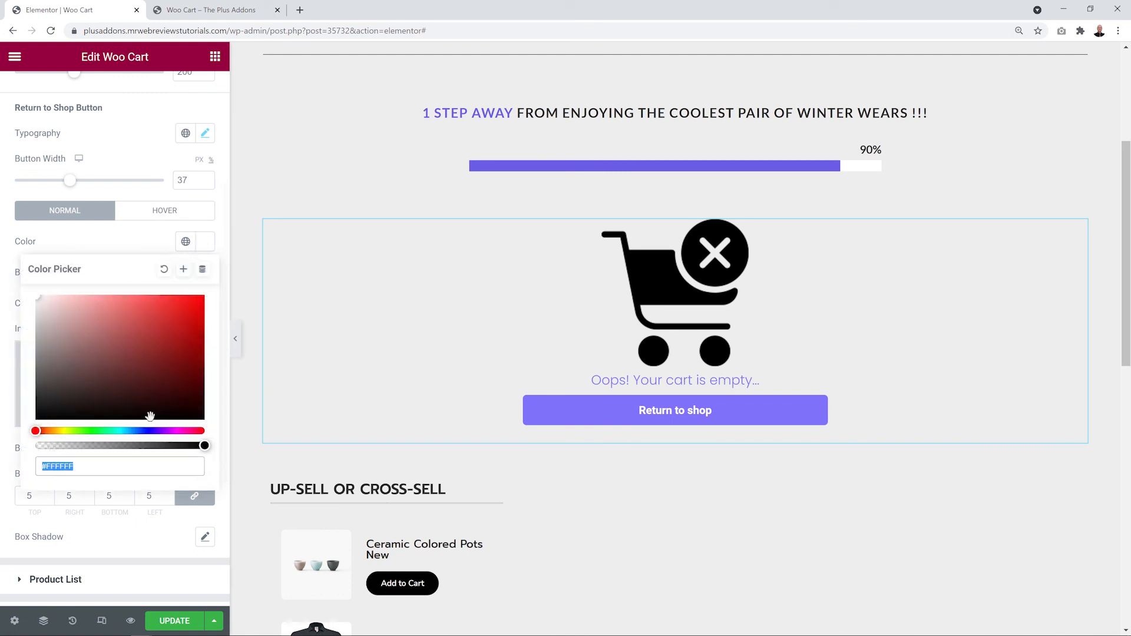
text(#8072FC)
click(94, 246)
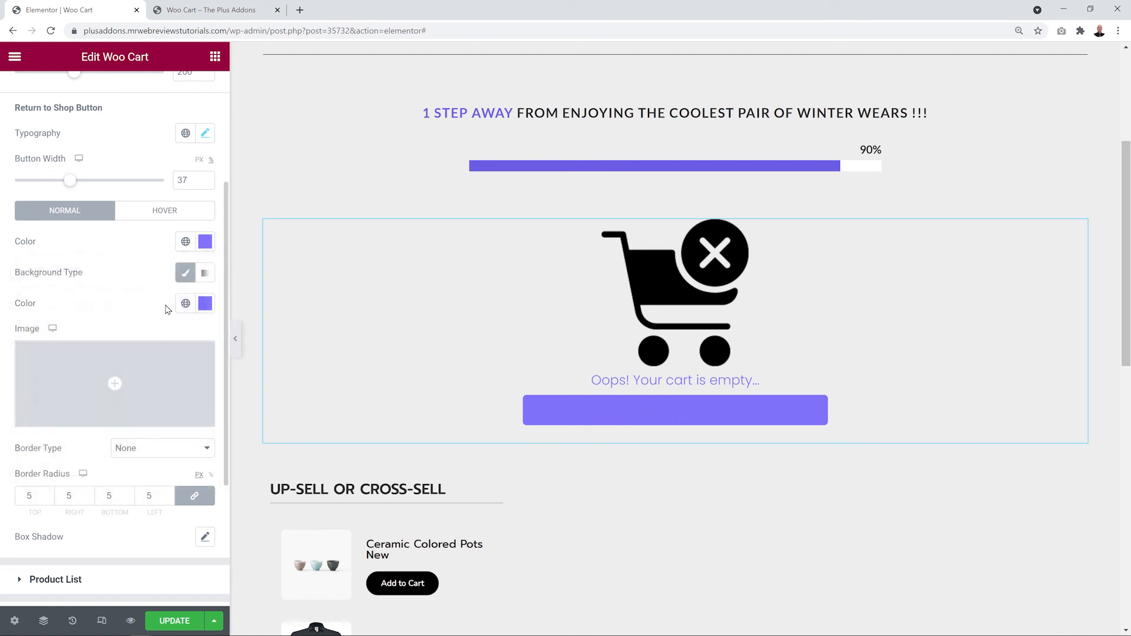
click(205, 302)
drag(35, 364, 3, 348)
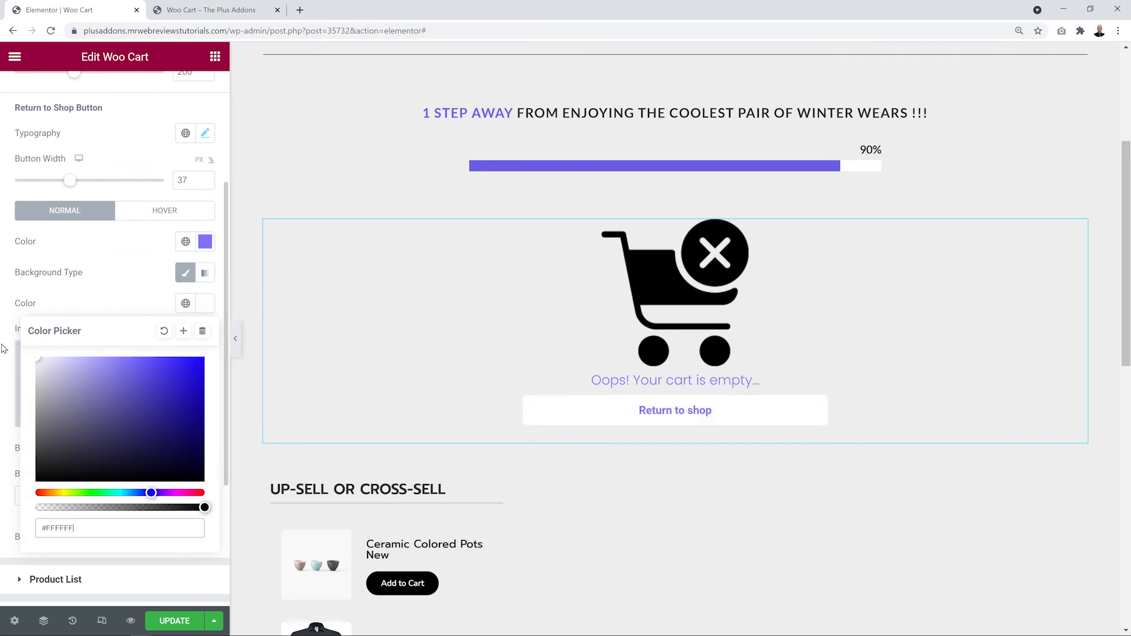
click(131, 297)
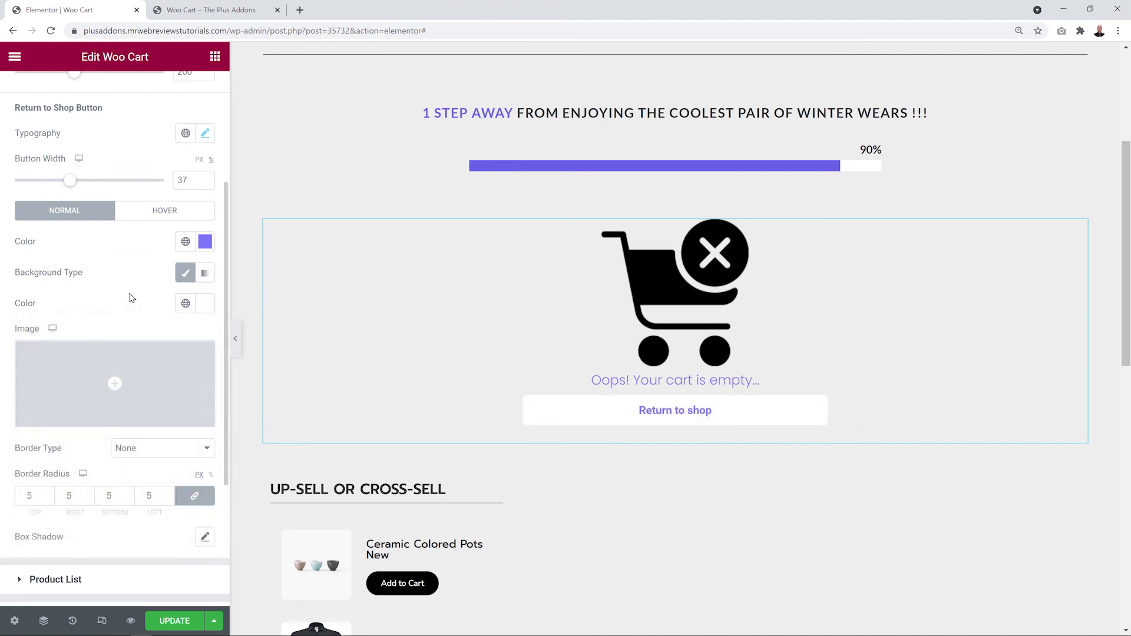
Step: Give the Return to Shop button a solid border, 1 px wide on all sides, colored #8072FC
click(197, 452)
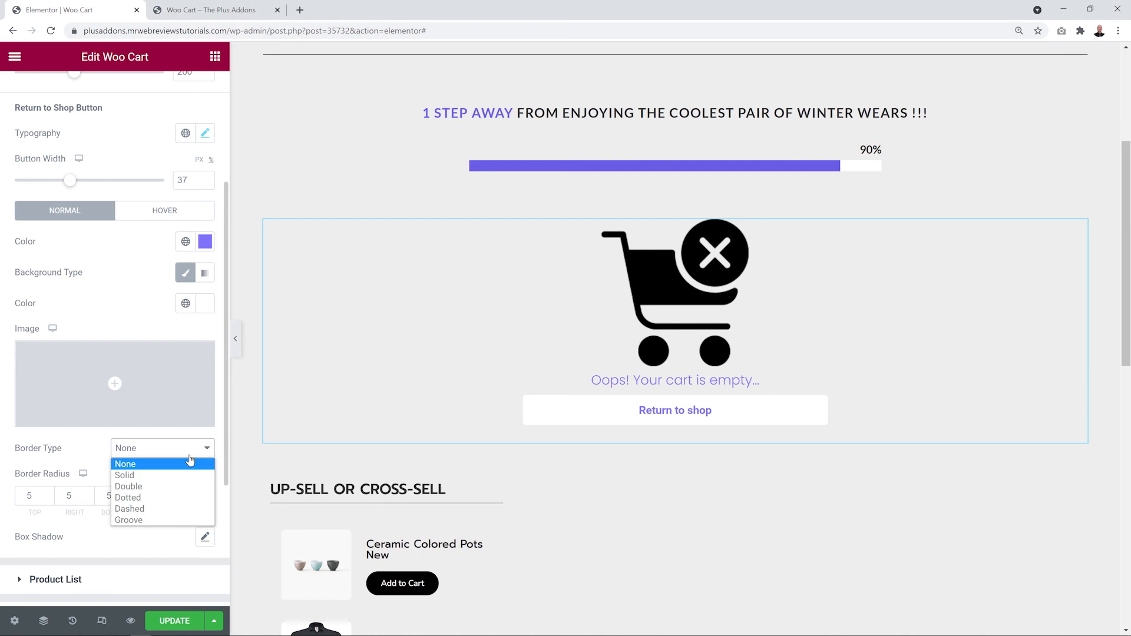
click(129, 476)
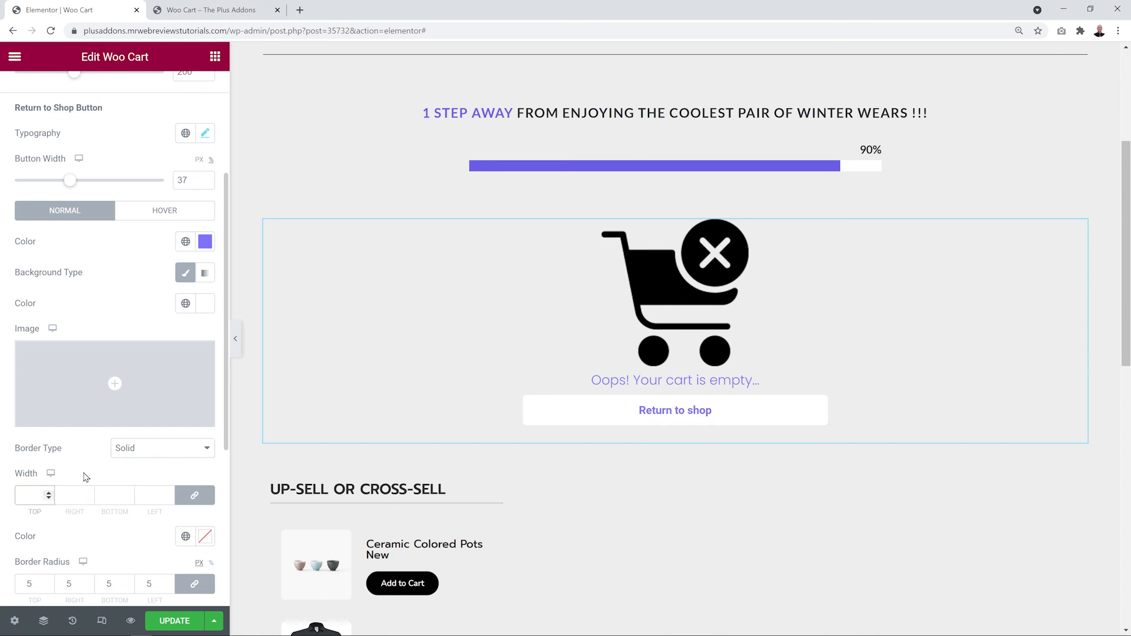
scroll(89, 469, down, 3)
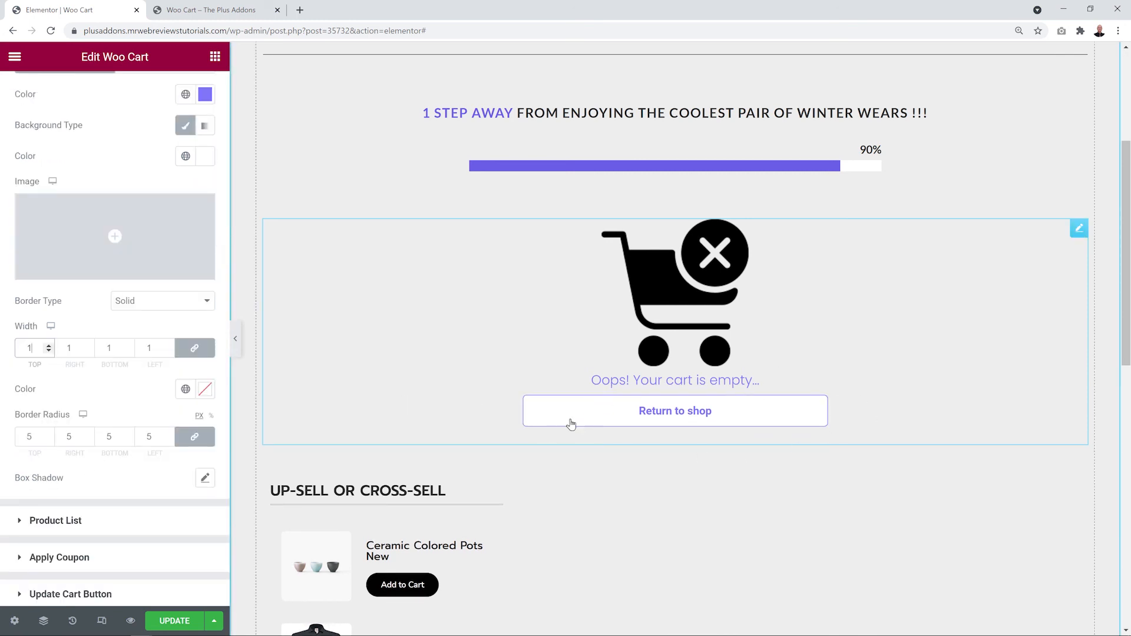
click(204, 391)
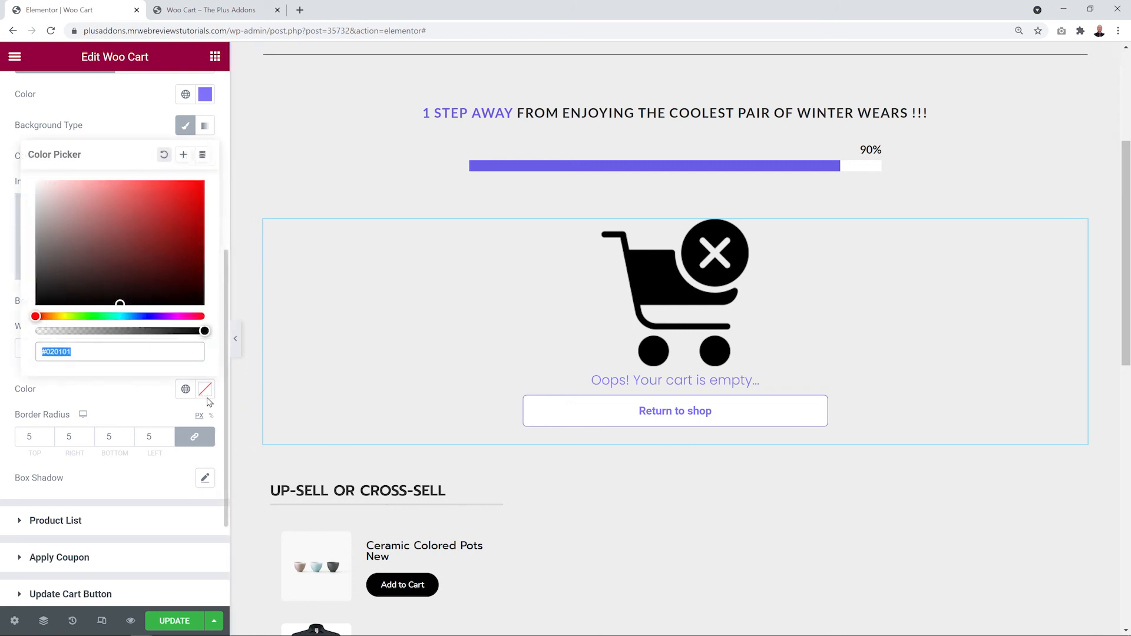
key(ctrl+v)
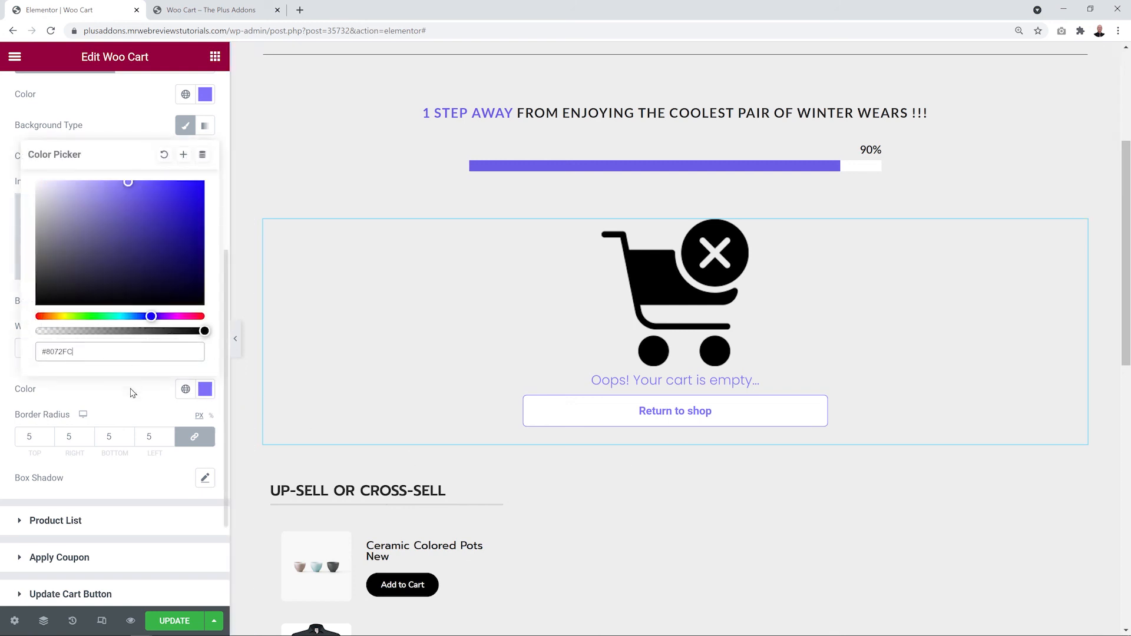
click(131, 389)
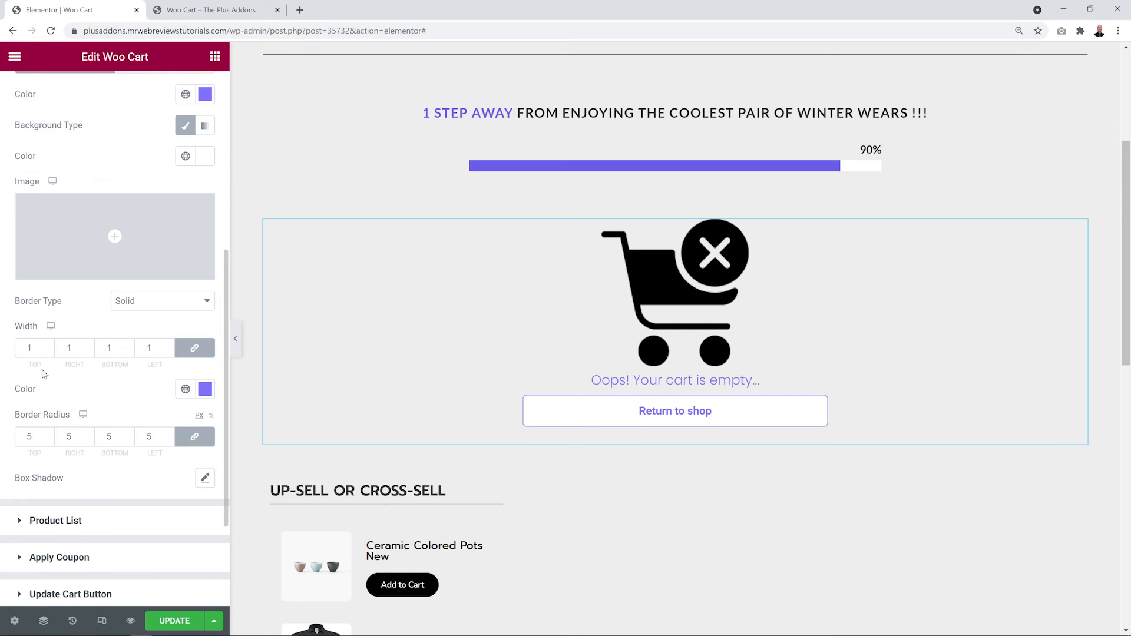
Step: Try a border radius of 0 on the Return to Shop button, and set it to 25 px on all corners
click(31, 437)
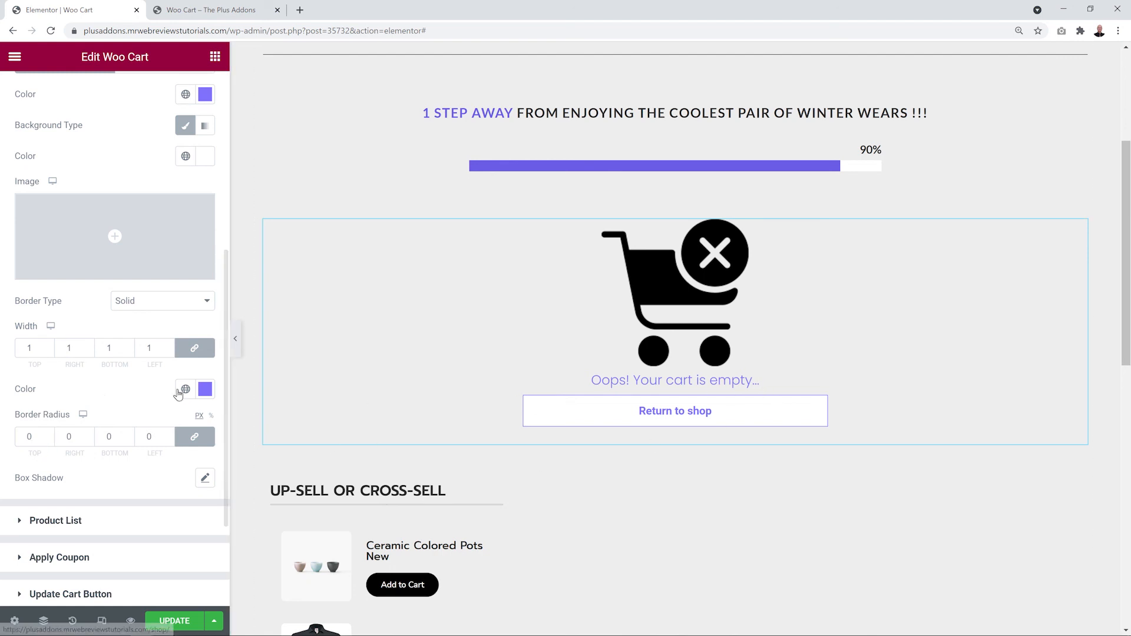
double_click(28, 436)
text(25)
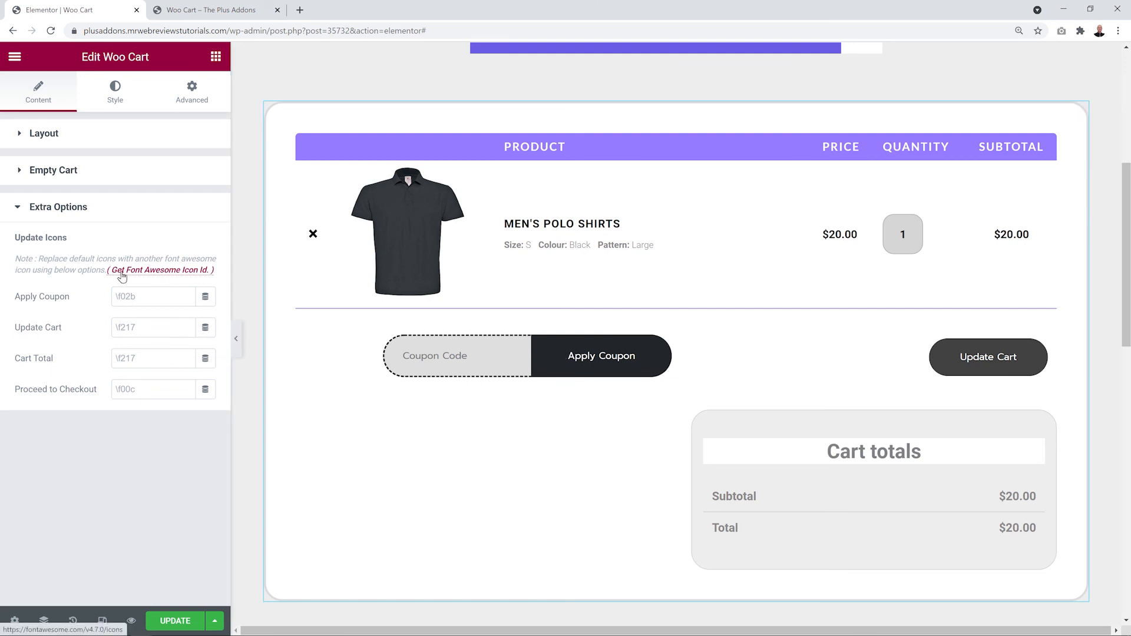
Step: Open the Font Awesome 4.7 icon list from the Extra Options note, search for "percent" and open that icon's page
click(170, 272)
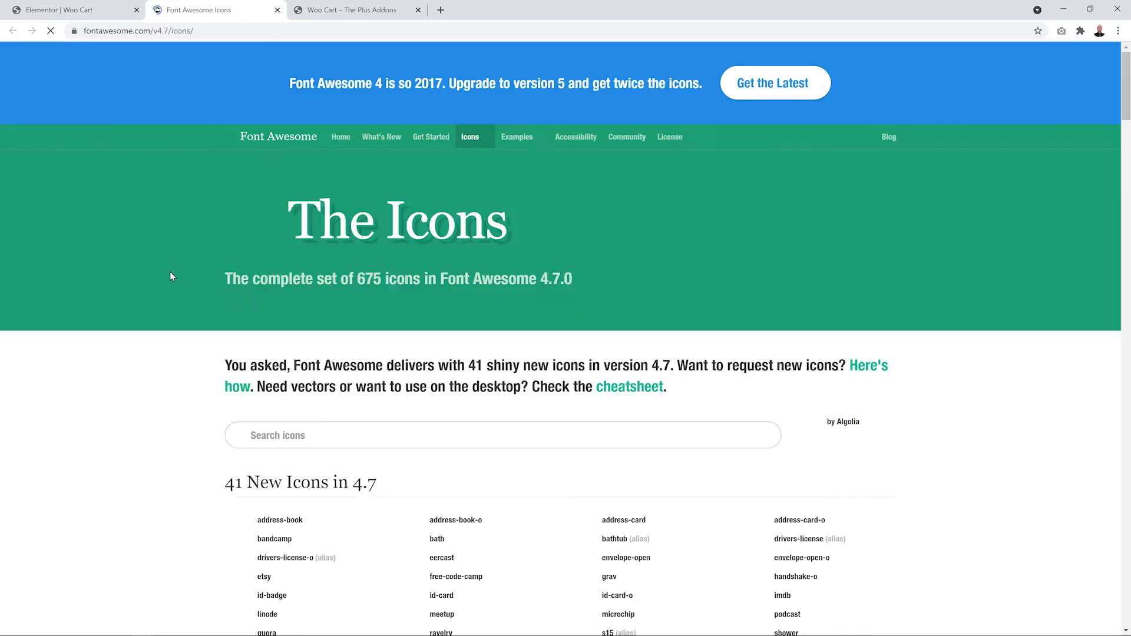
scroll(155, 486, down, 7)
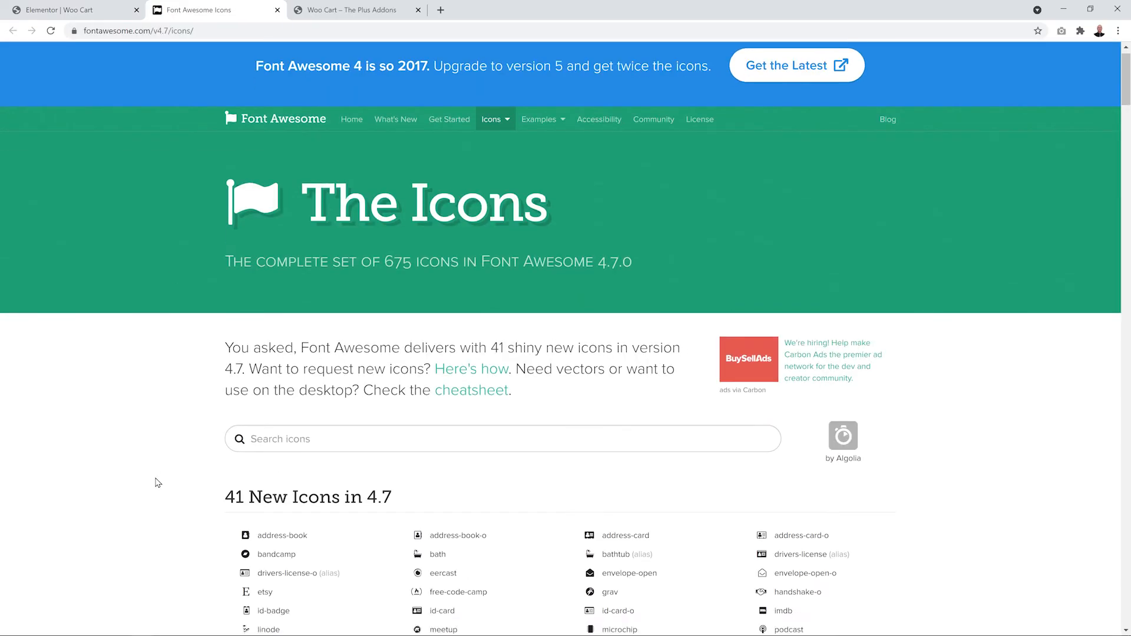
scroll(157, 483, down, 7)
scroll(158, 483, up, 12)
scroll(158, 484, down, 1)
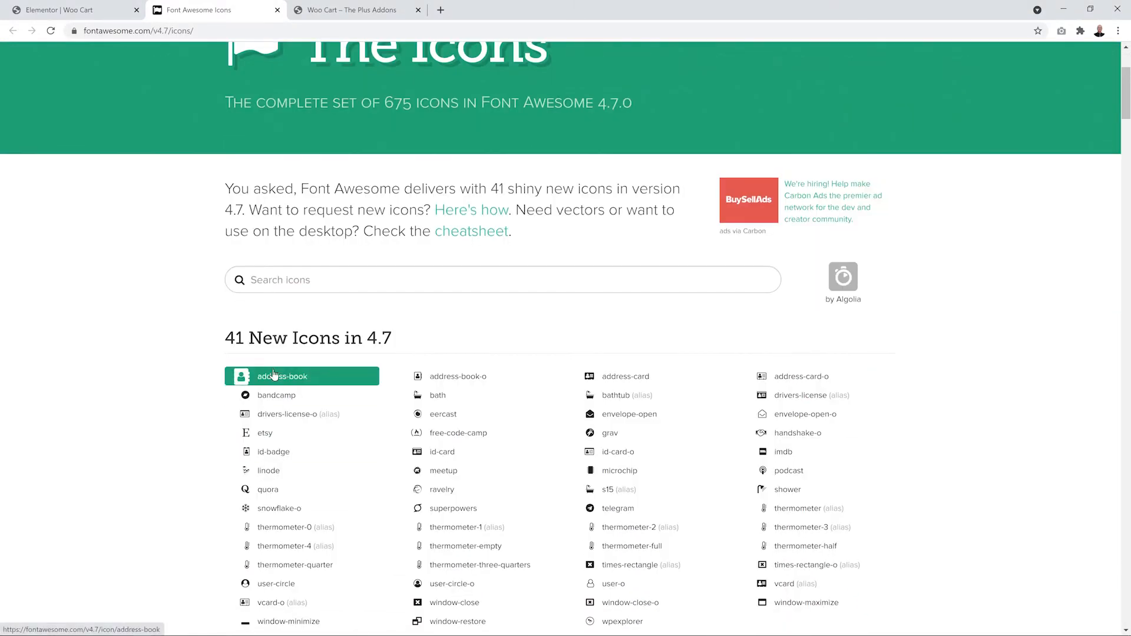
click(287, 278)
text(percent)
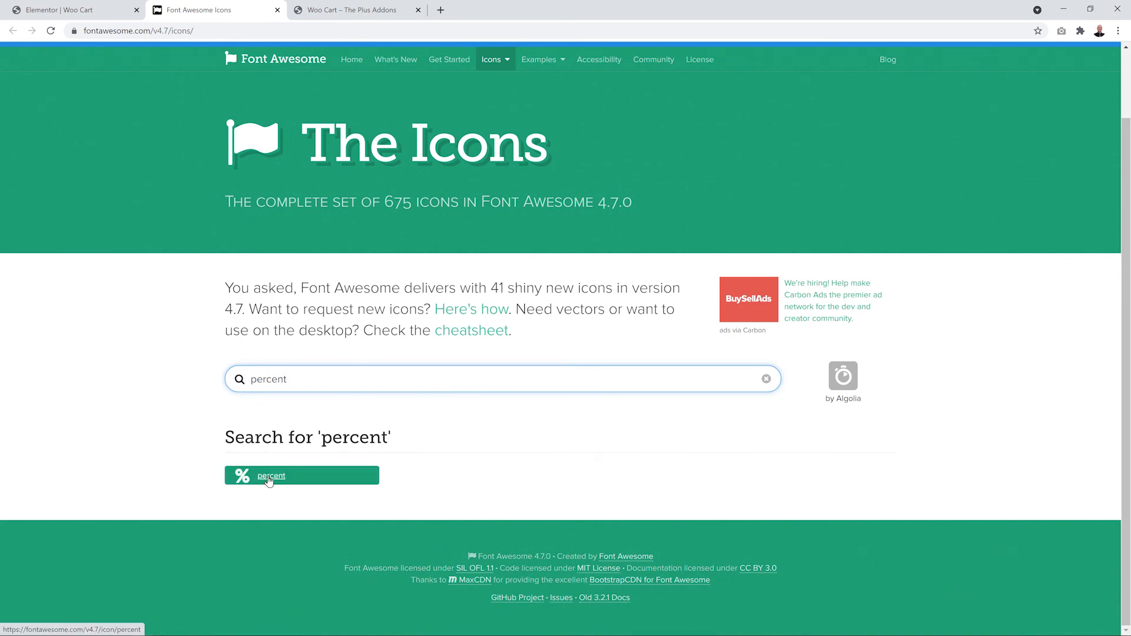
click(270, 478)
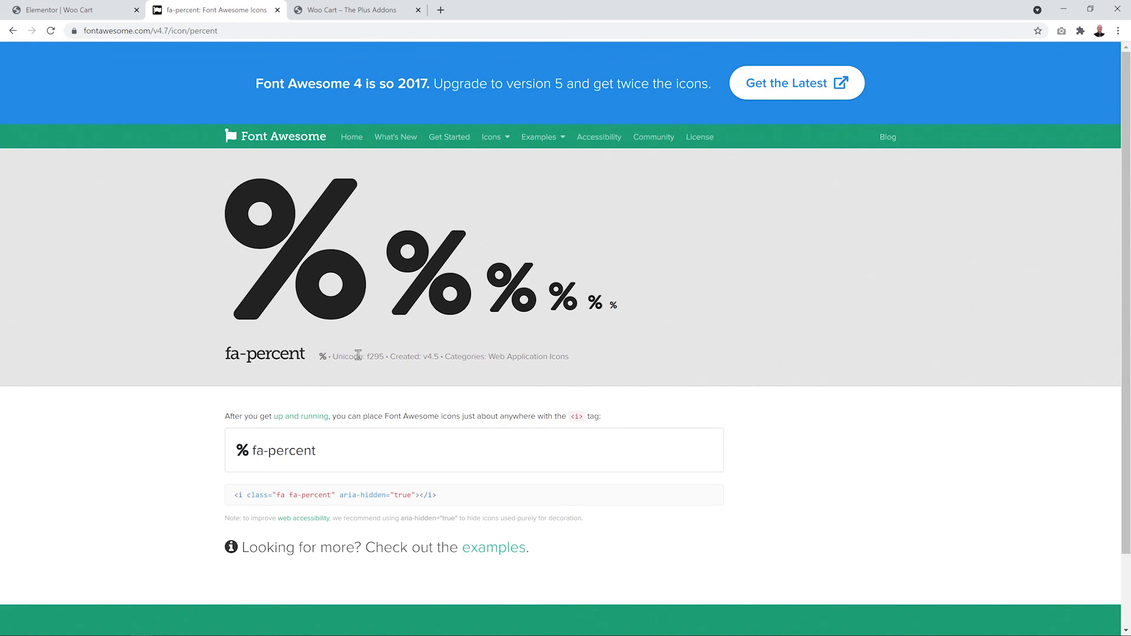
Step: Copy the percent icon's Unicode value and enter it as \f295 for the Apply Coupon icon back in Elementor
drag(366, 356, 384, 357)
right_click(382, 366)
click(389, 371)
click(101, 9)
click(138, 292)
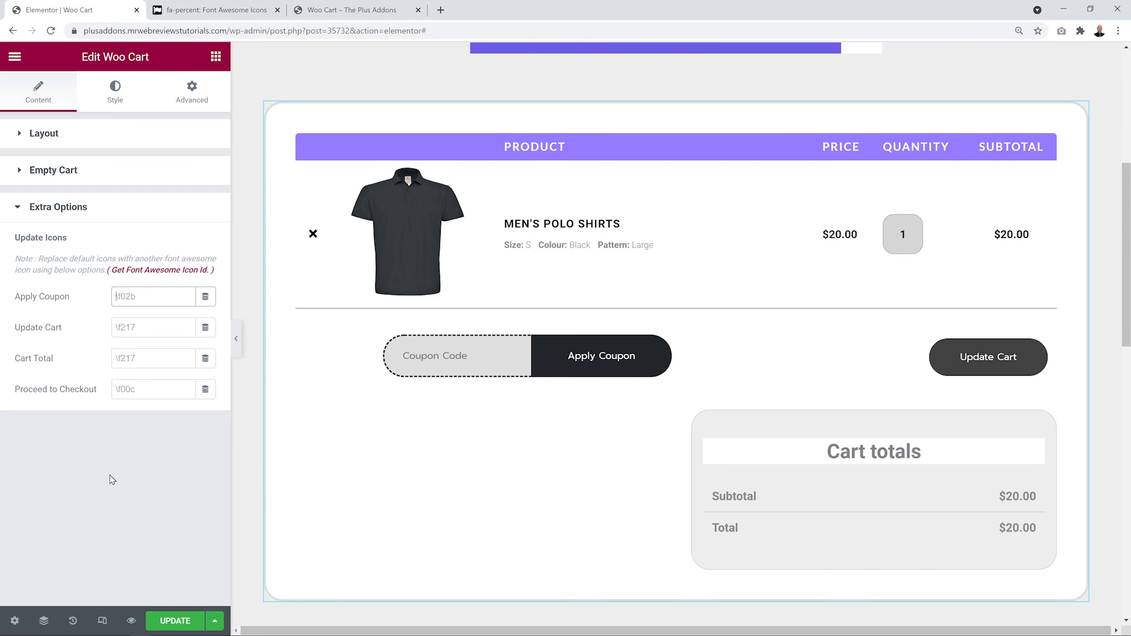
text(\)
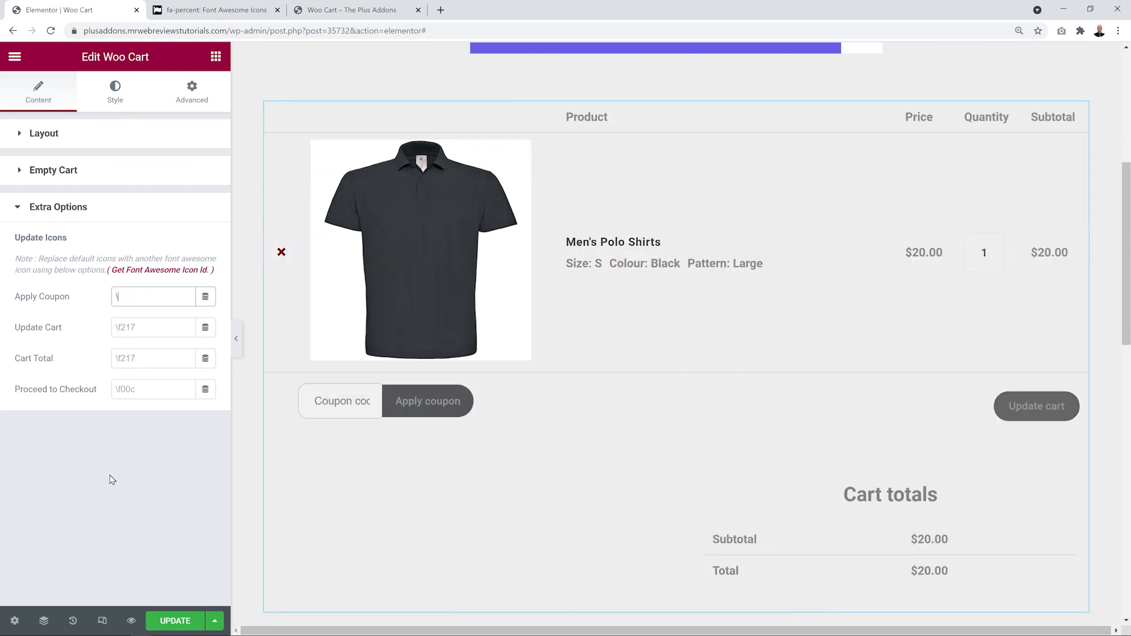
key(ctrl+v)
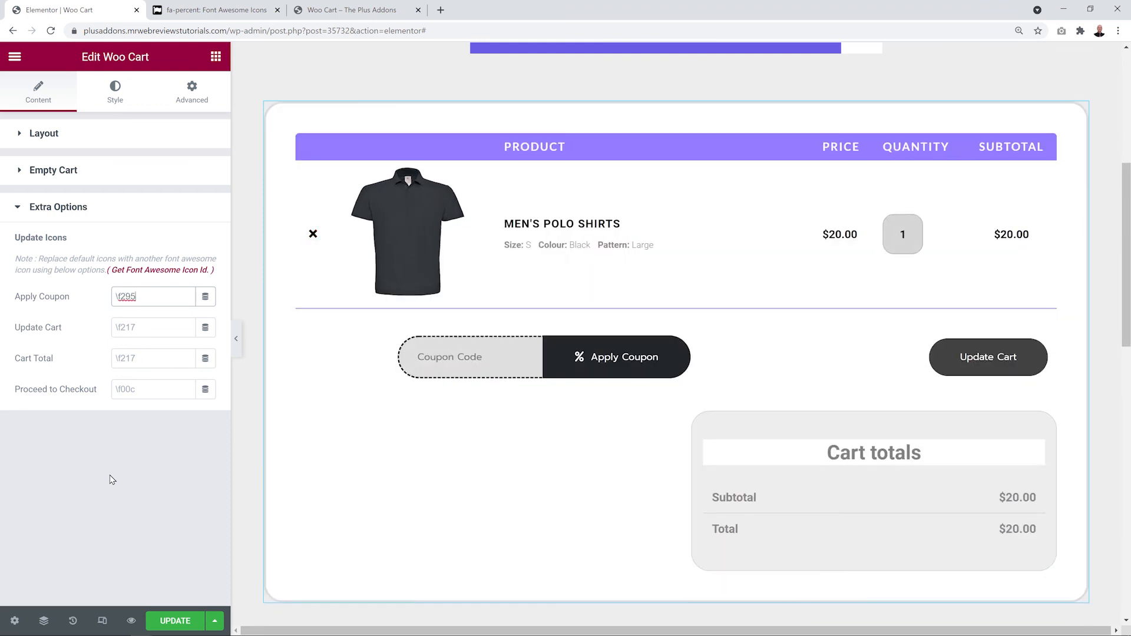